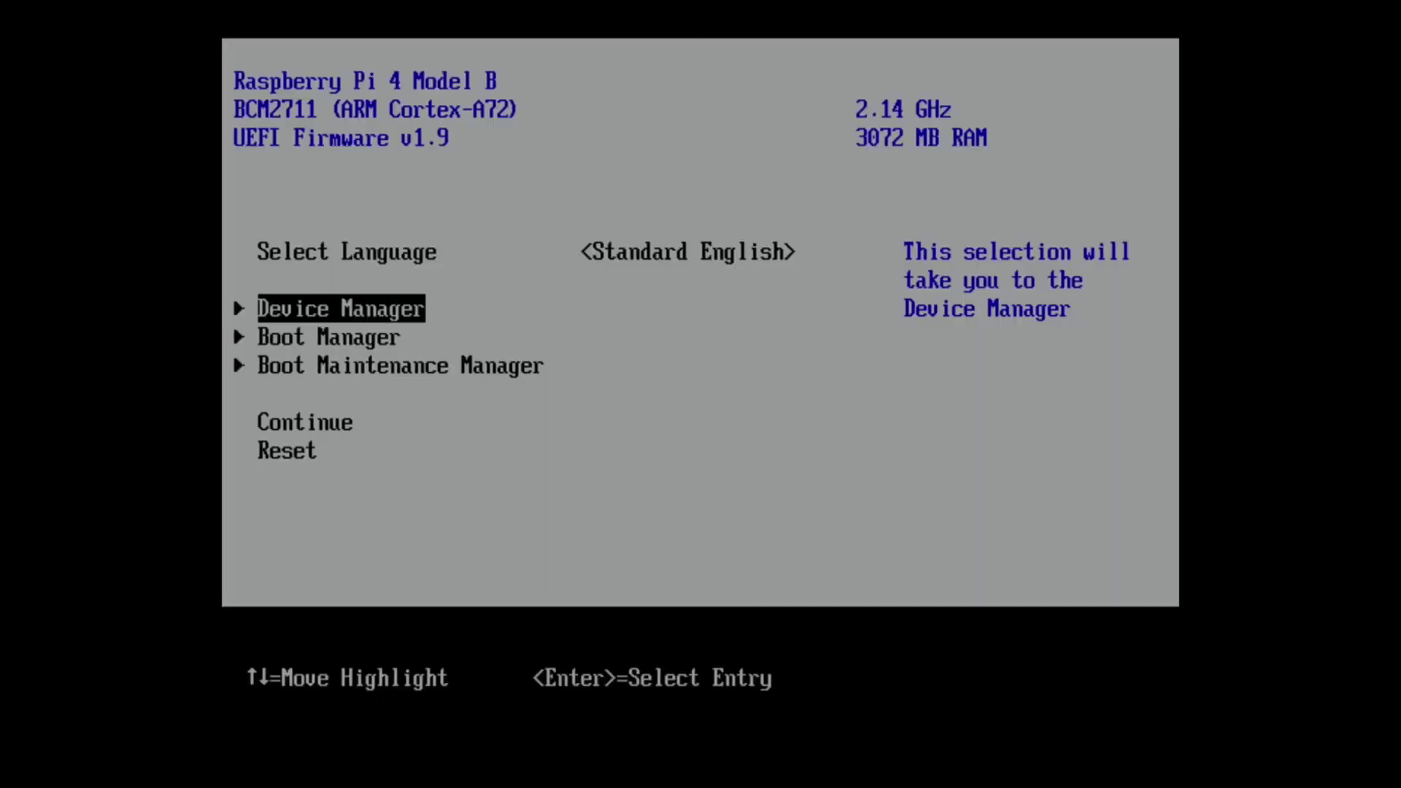
Step: Go through Device Manager and Raspberry Pi Configuration to CPU Configuration, showing CPU Clock Default at 2147 MHz
key(Return)
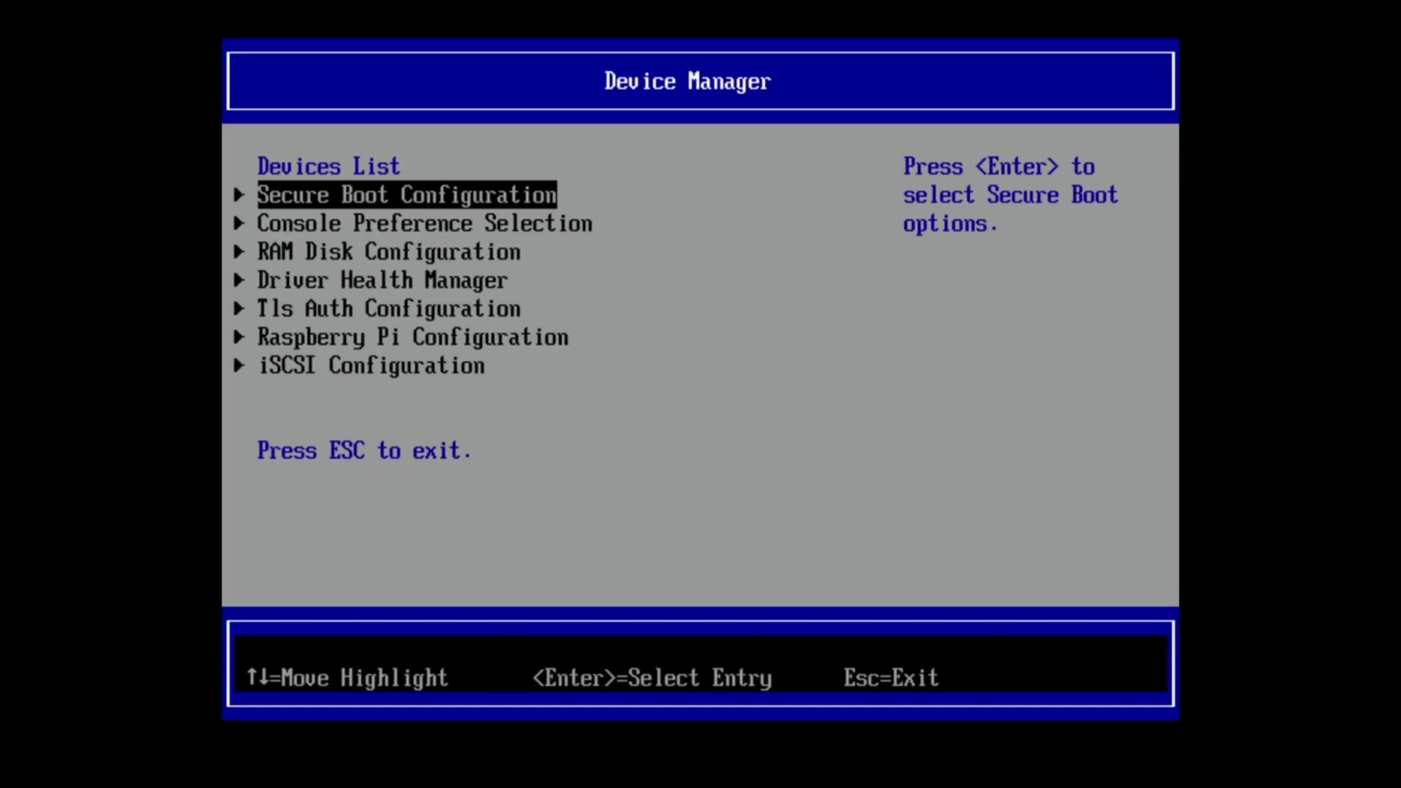
key(Down)
key(Down)
key(Down)
key(Down)
key(Down)
key(Return)
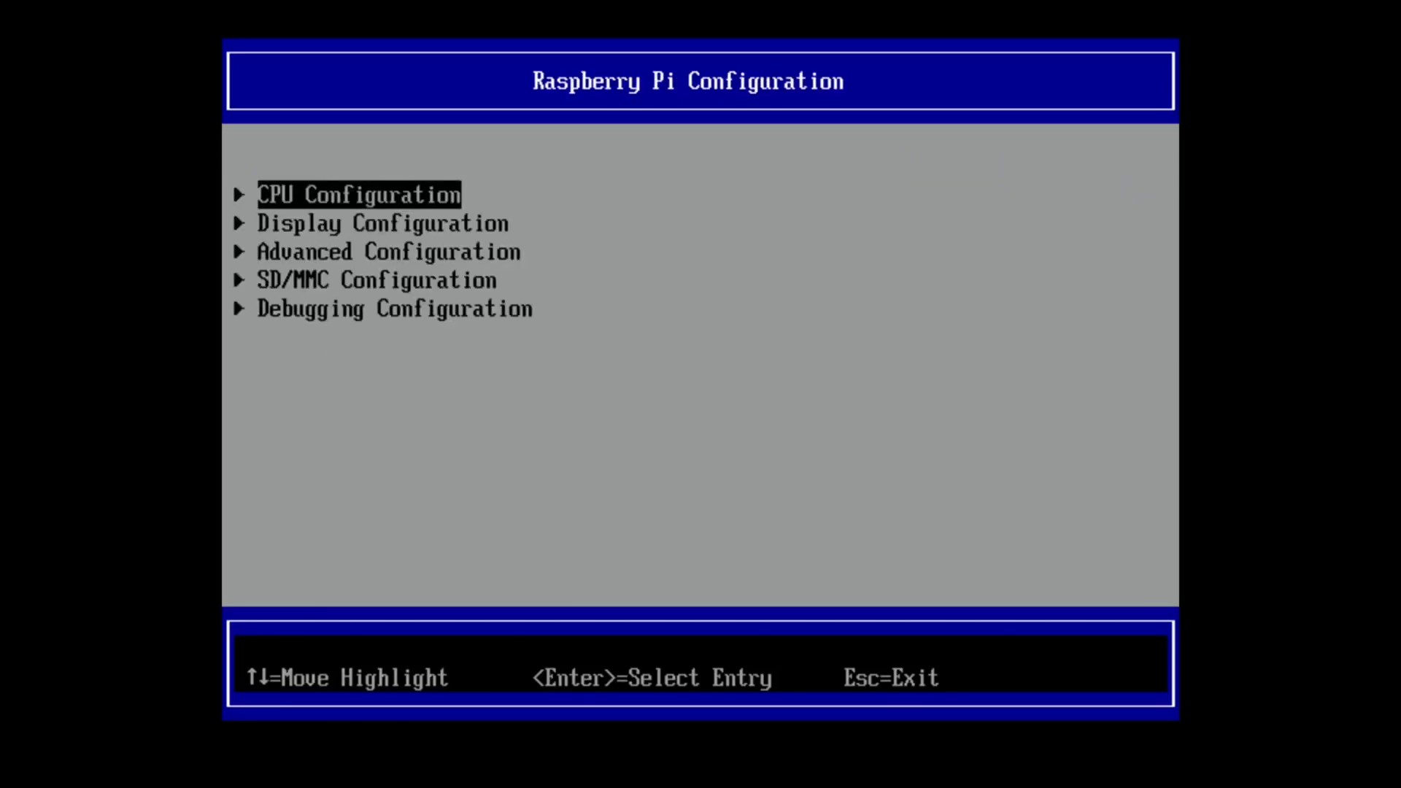
key(Return)
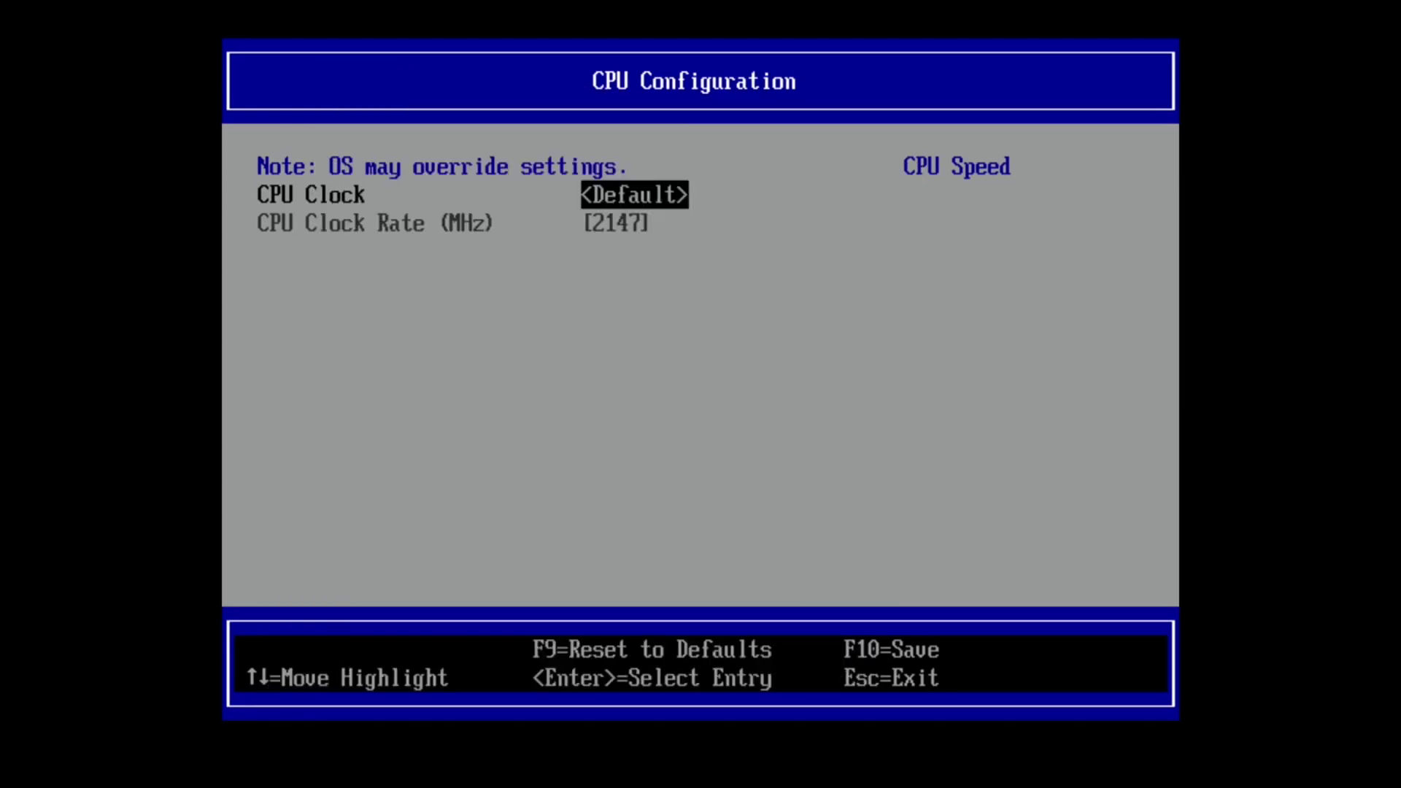
Step: Leave CPU Configuration unchanged and return to the firmware front page, moving past Boot Manager entries
key(Escape)
key(Escape)
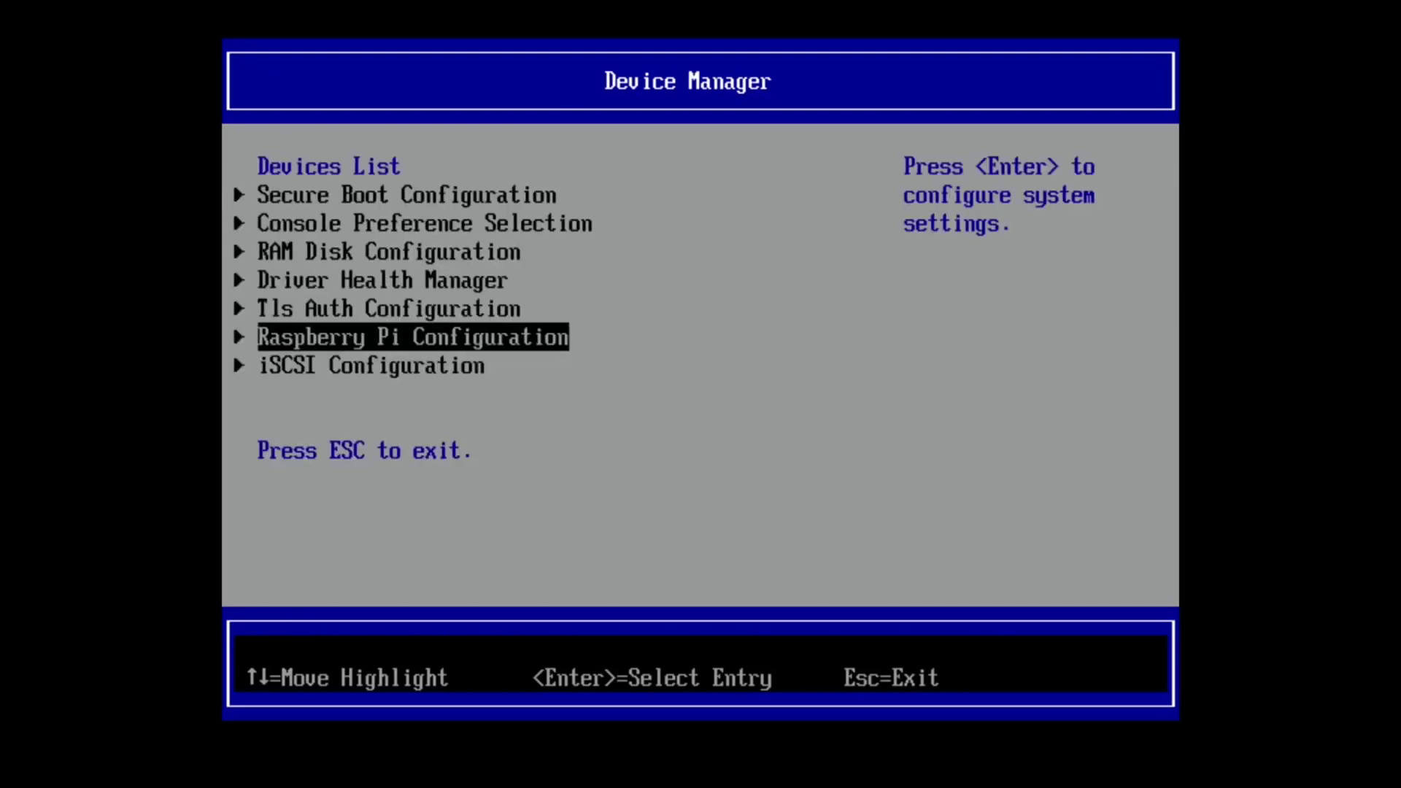
key(Escape)
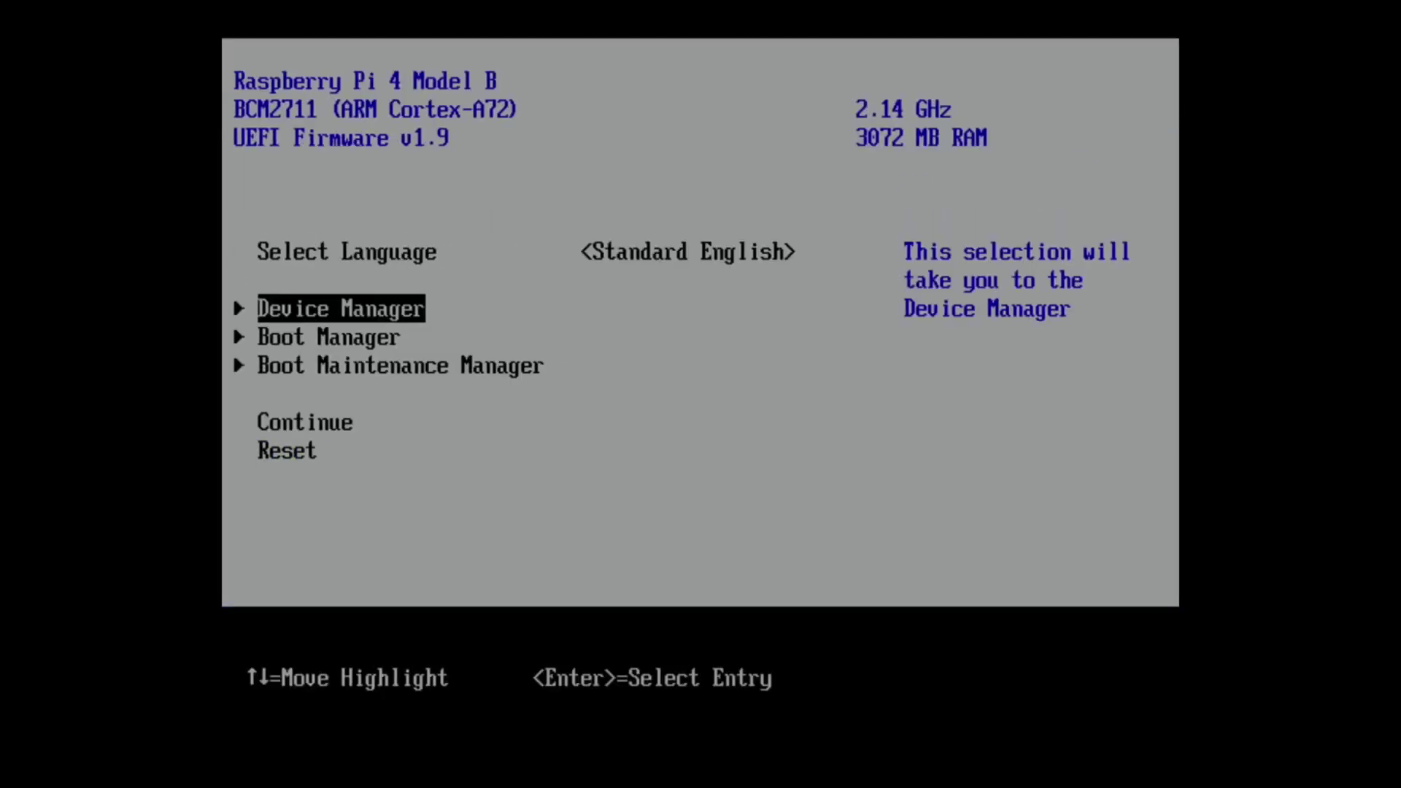
key(Down)
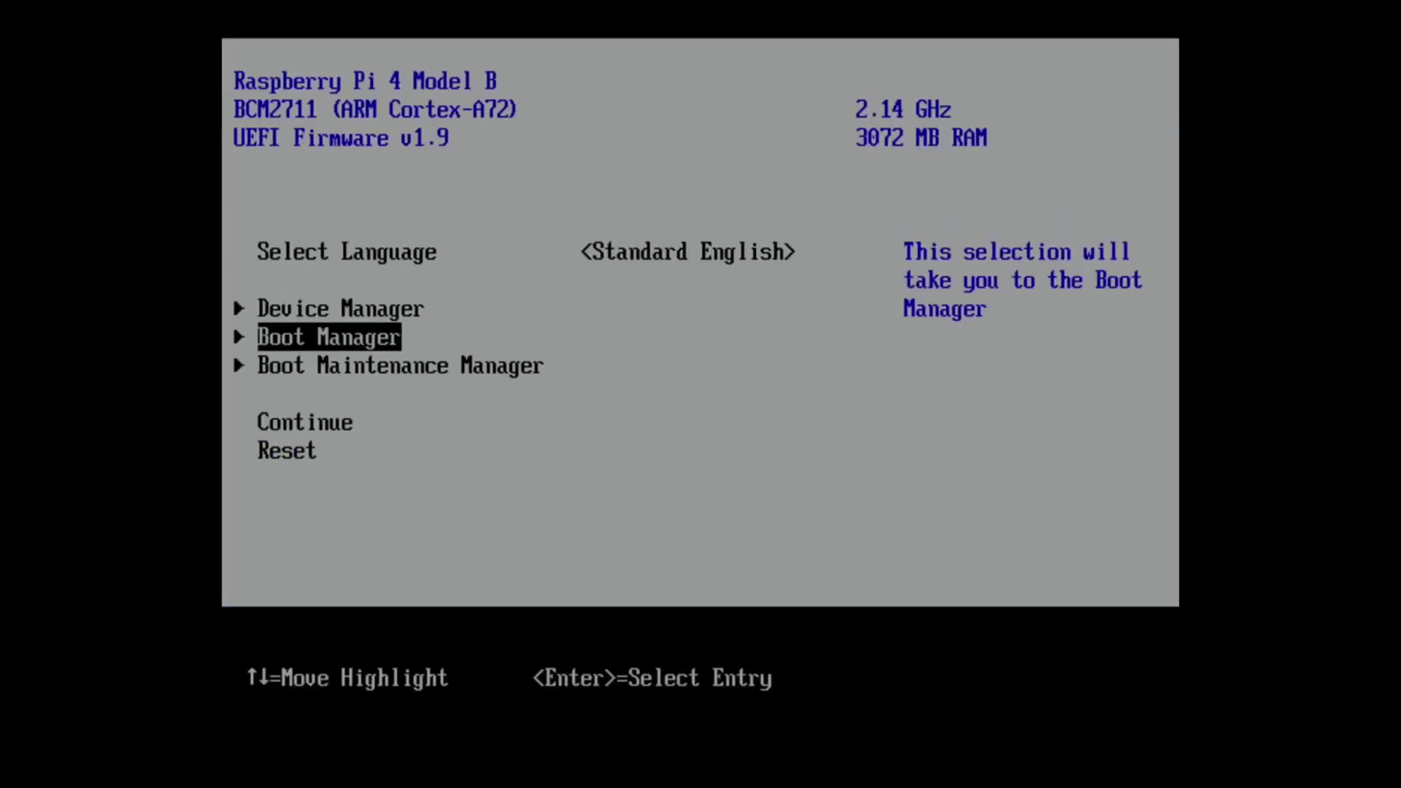
key(Down)
key(Down)
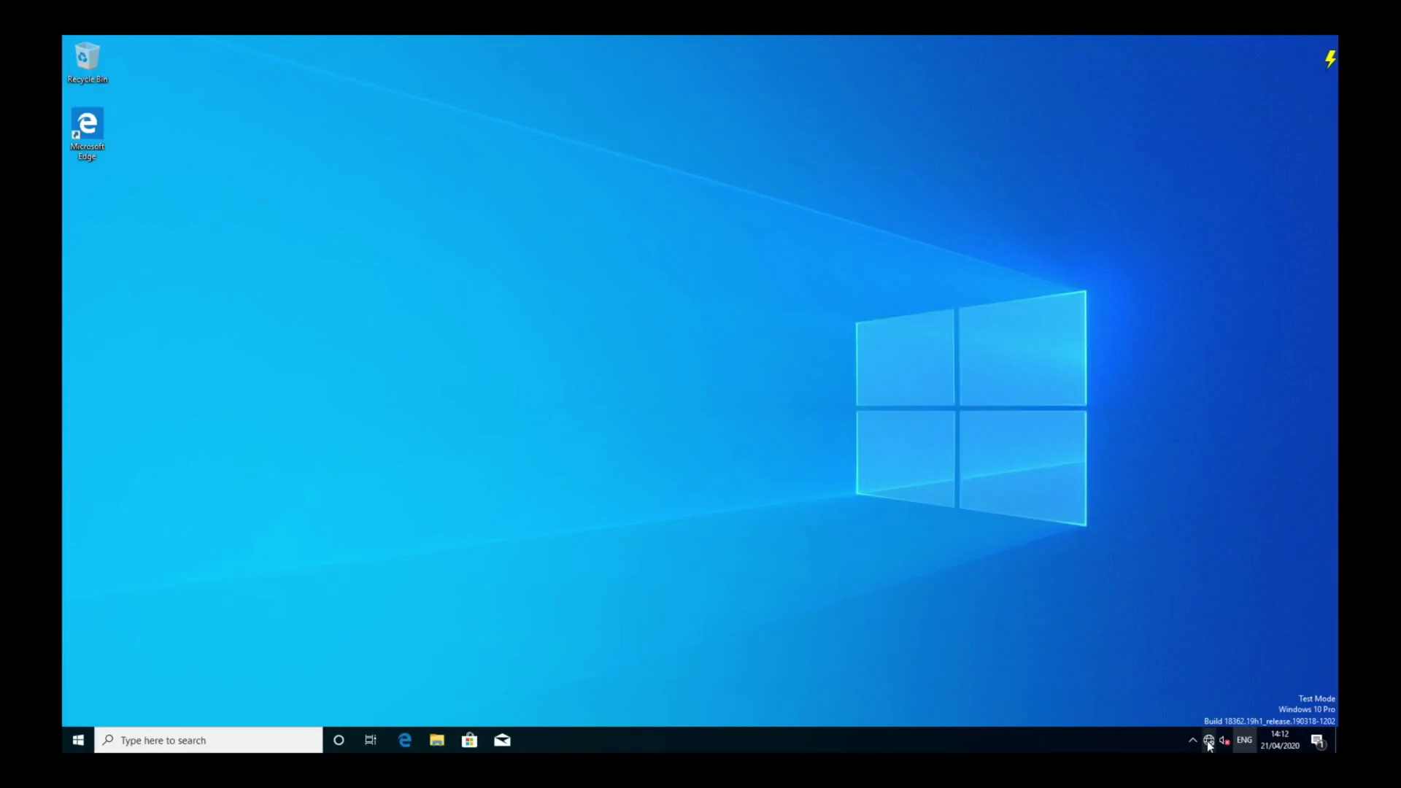
click(1208, 741)
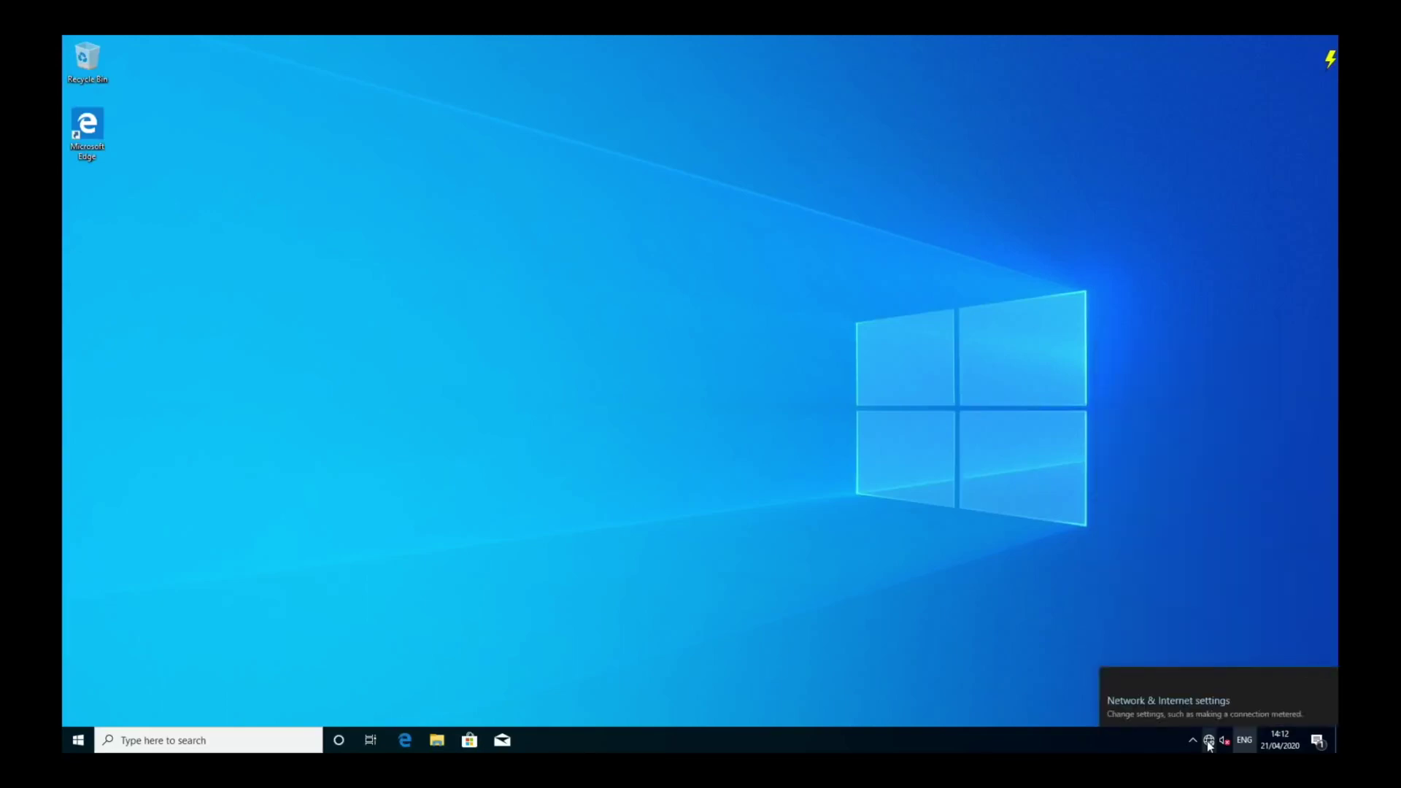
click(1176, 702)
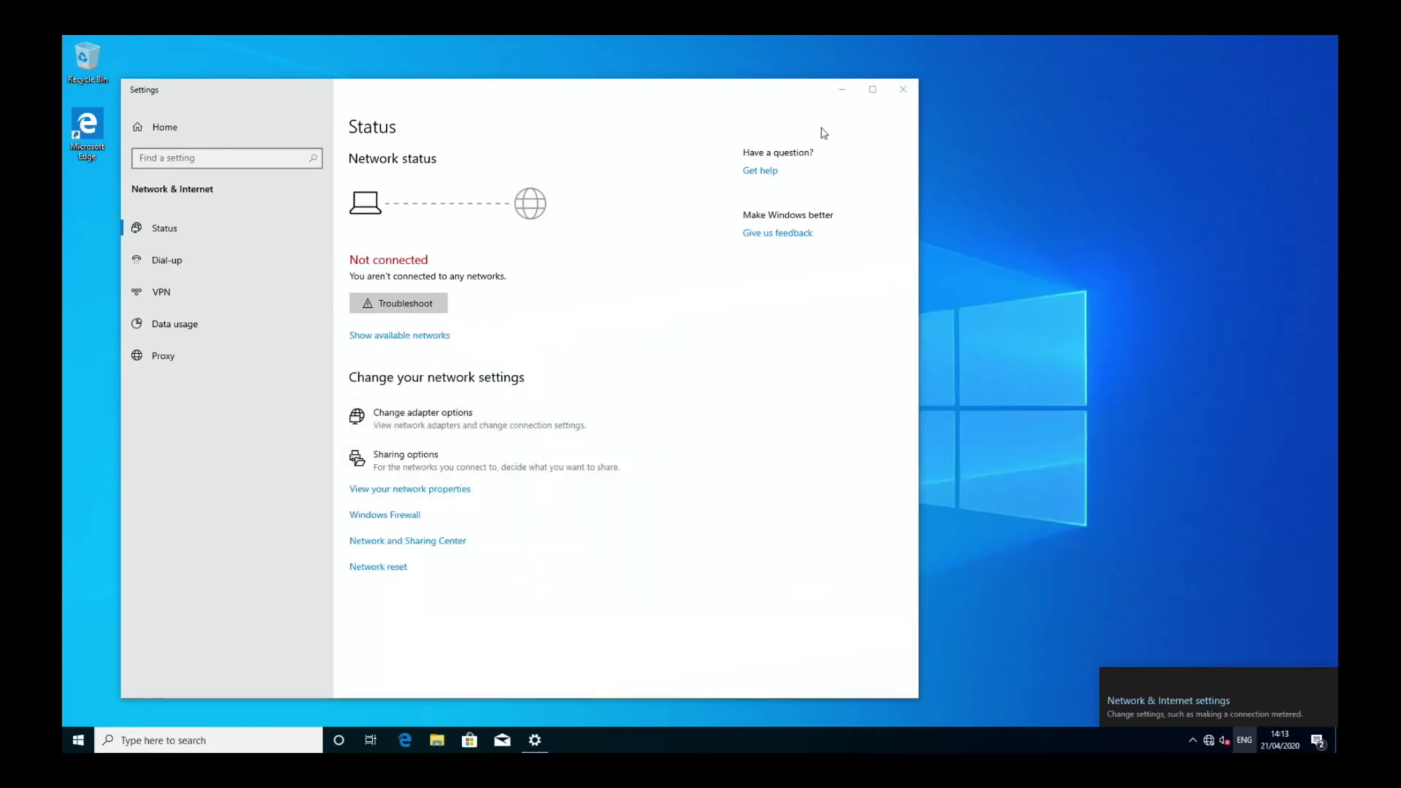
click(902, 89)
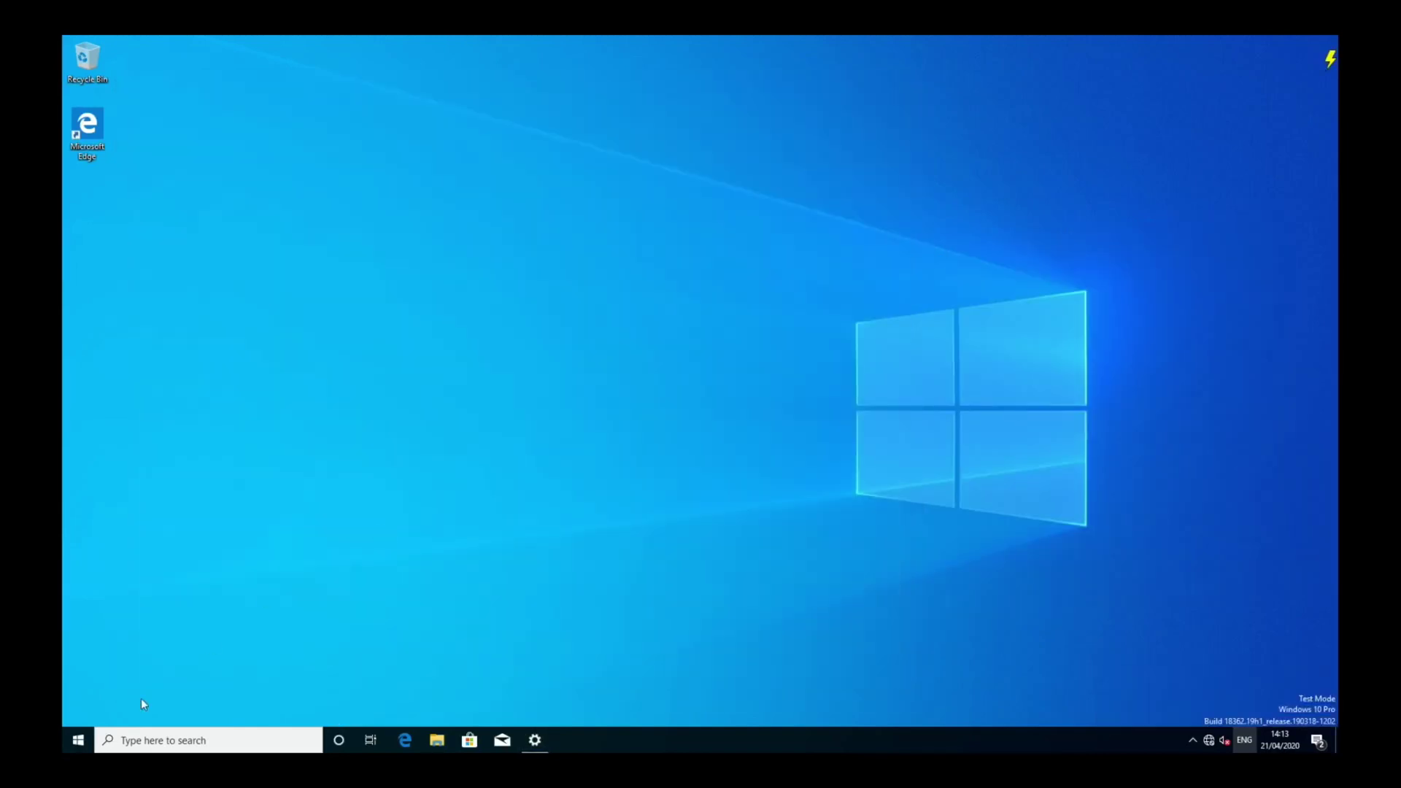
Step: Turn off the Mail tile's live updates in the Start menu
click(78, 740)
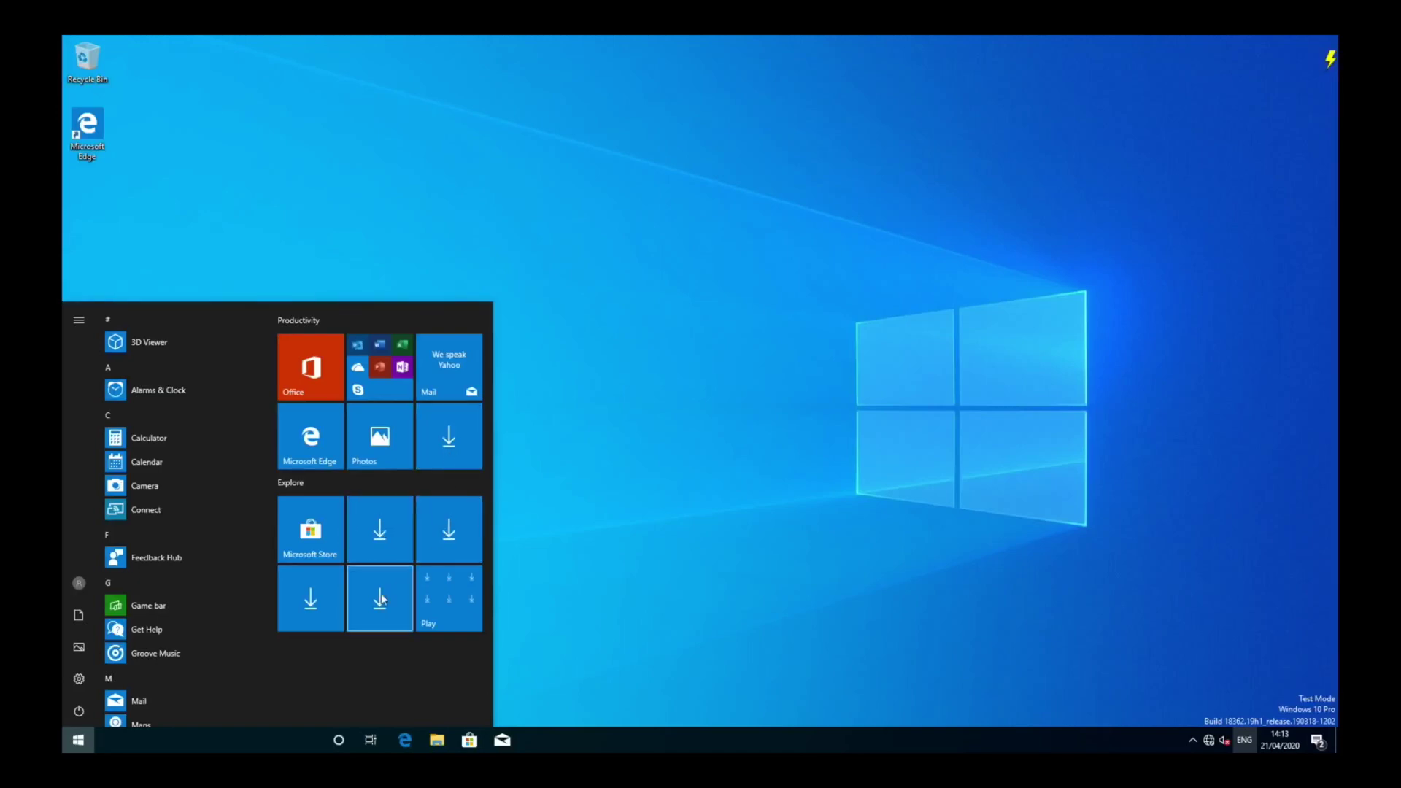
right_click(449, 373)
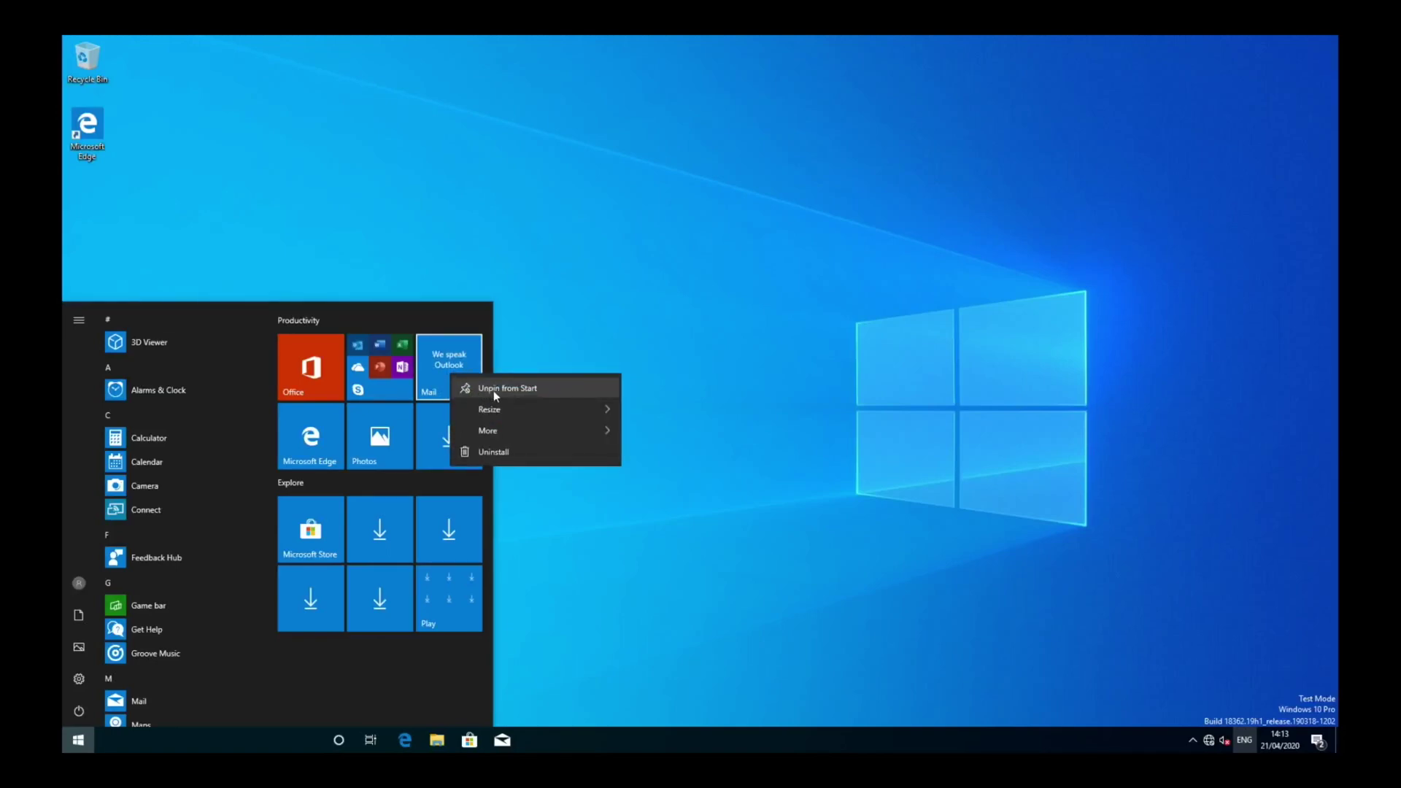
mouse_move(508, 433)
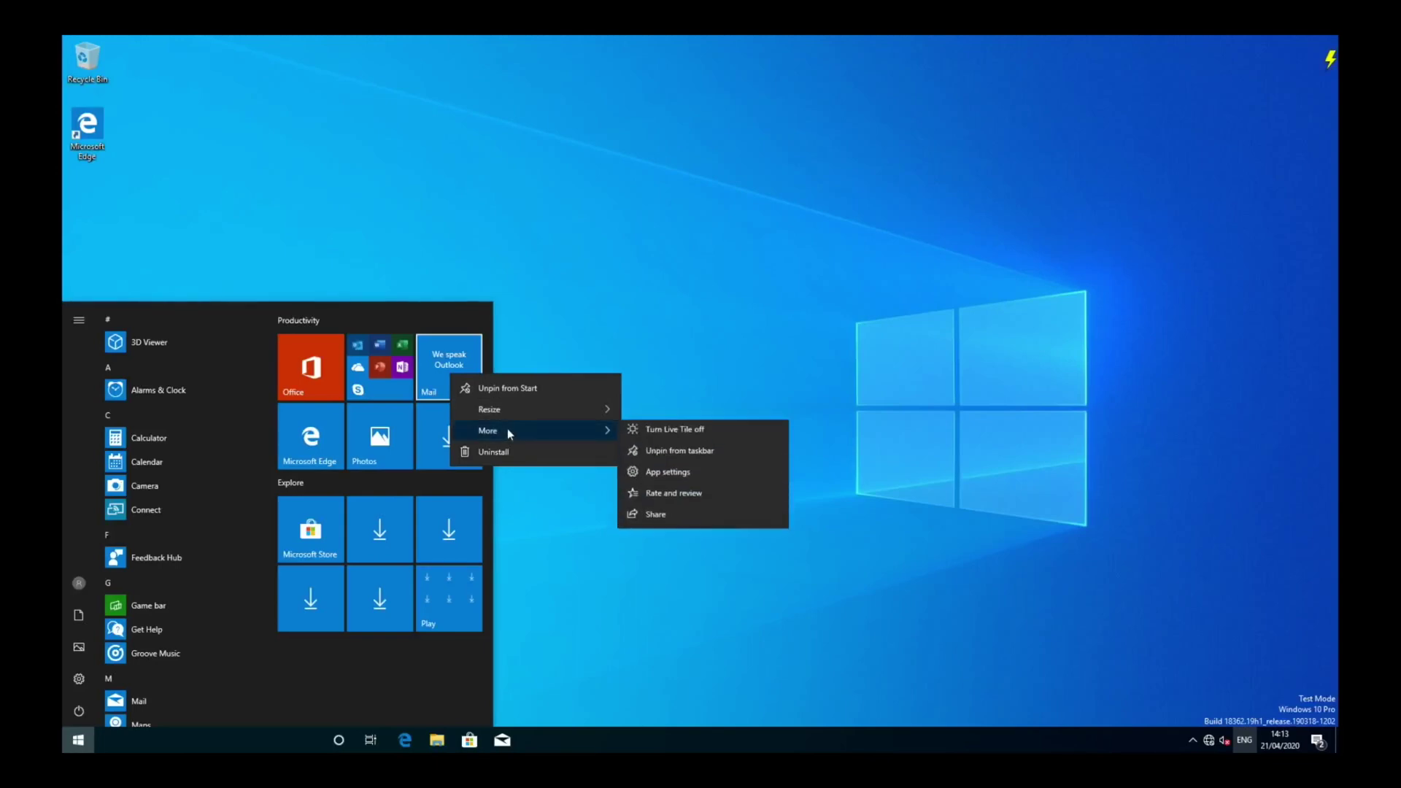
click(655, 432)
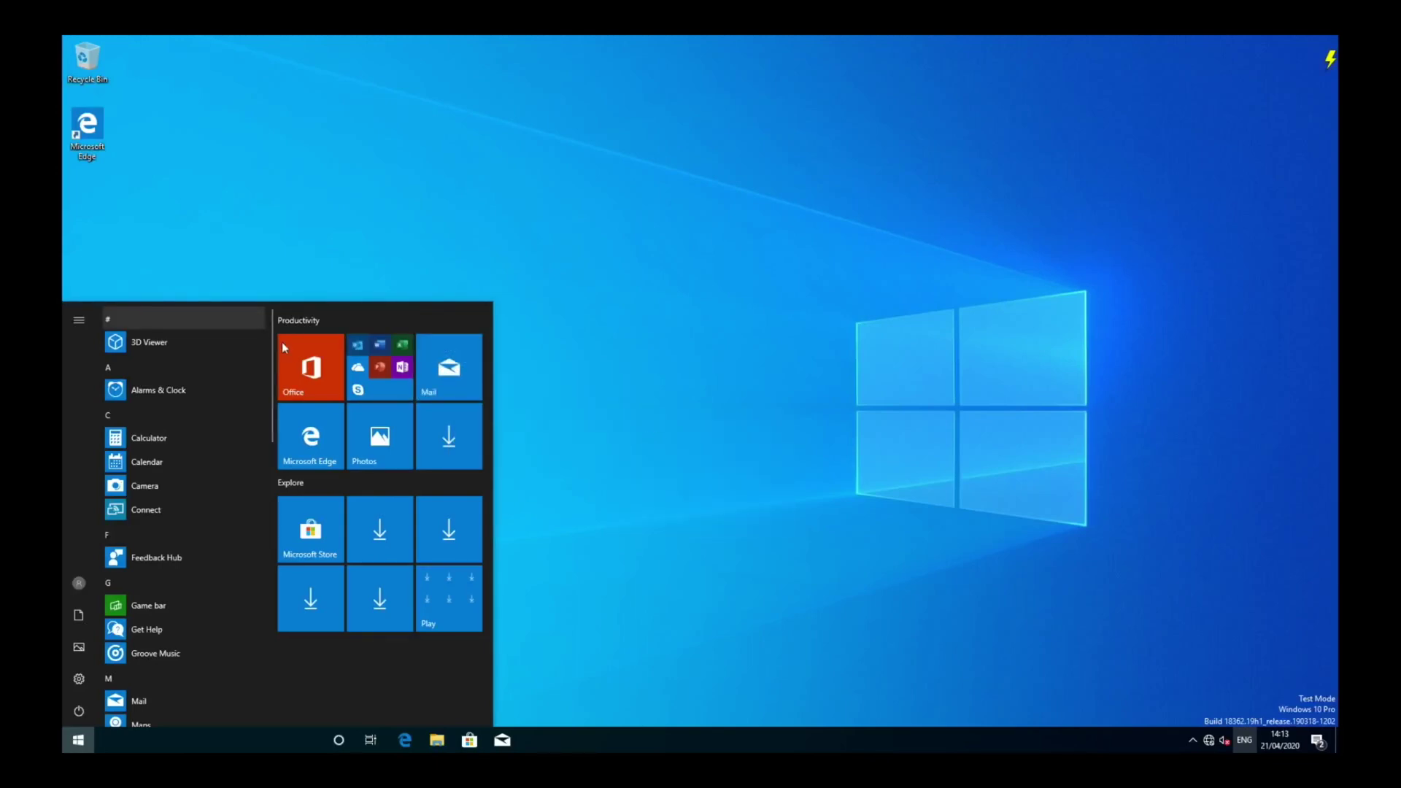
Step: Turn off the Office tile's live updates, then browse the alphabetical app list
right_click(302, 367)
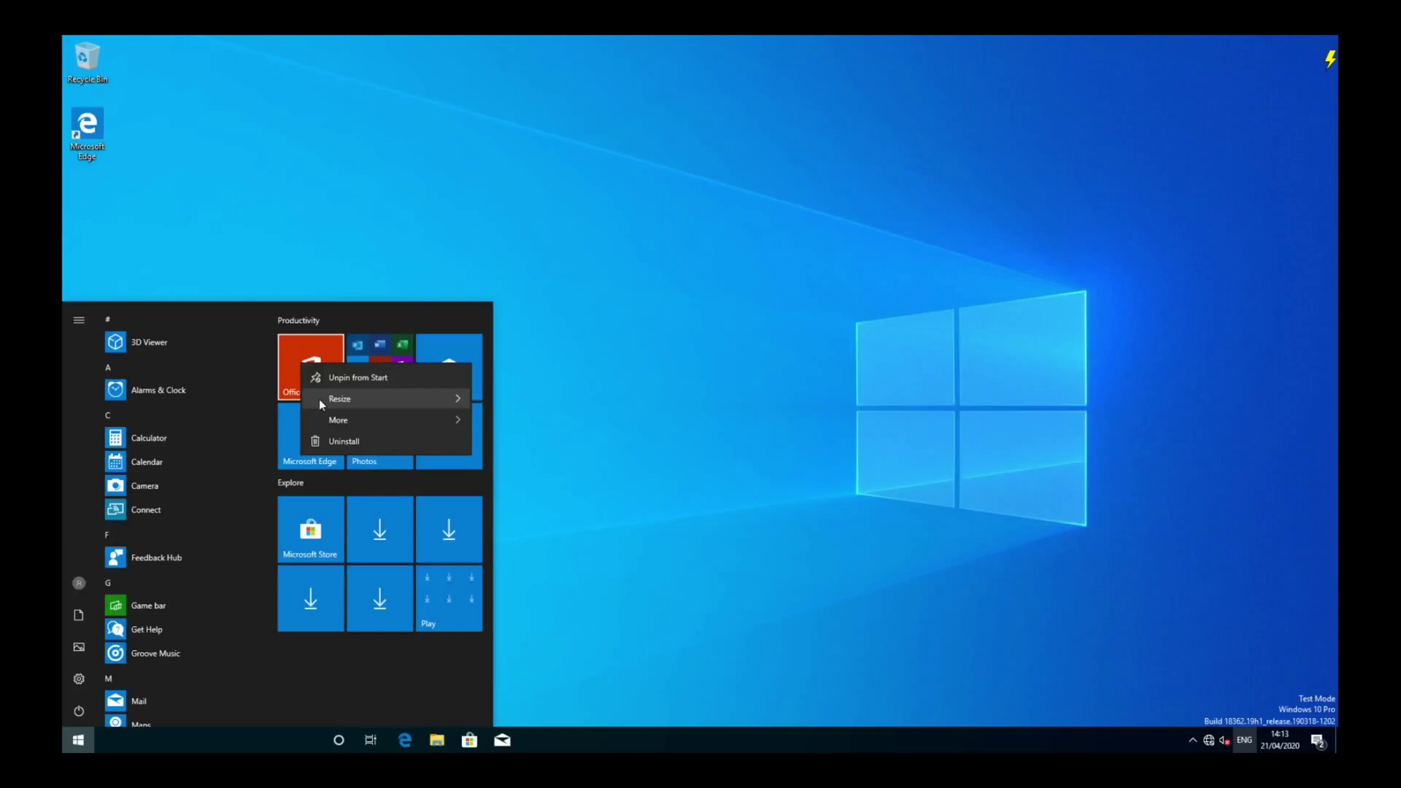
mouse_move(406, 419)
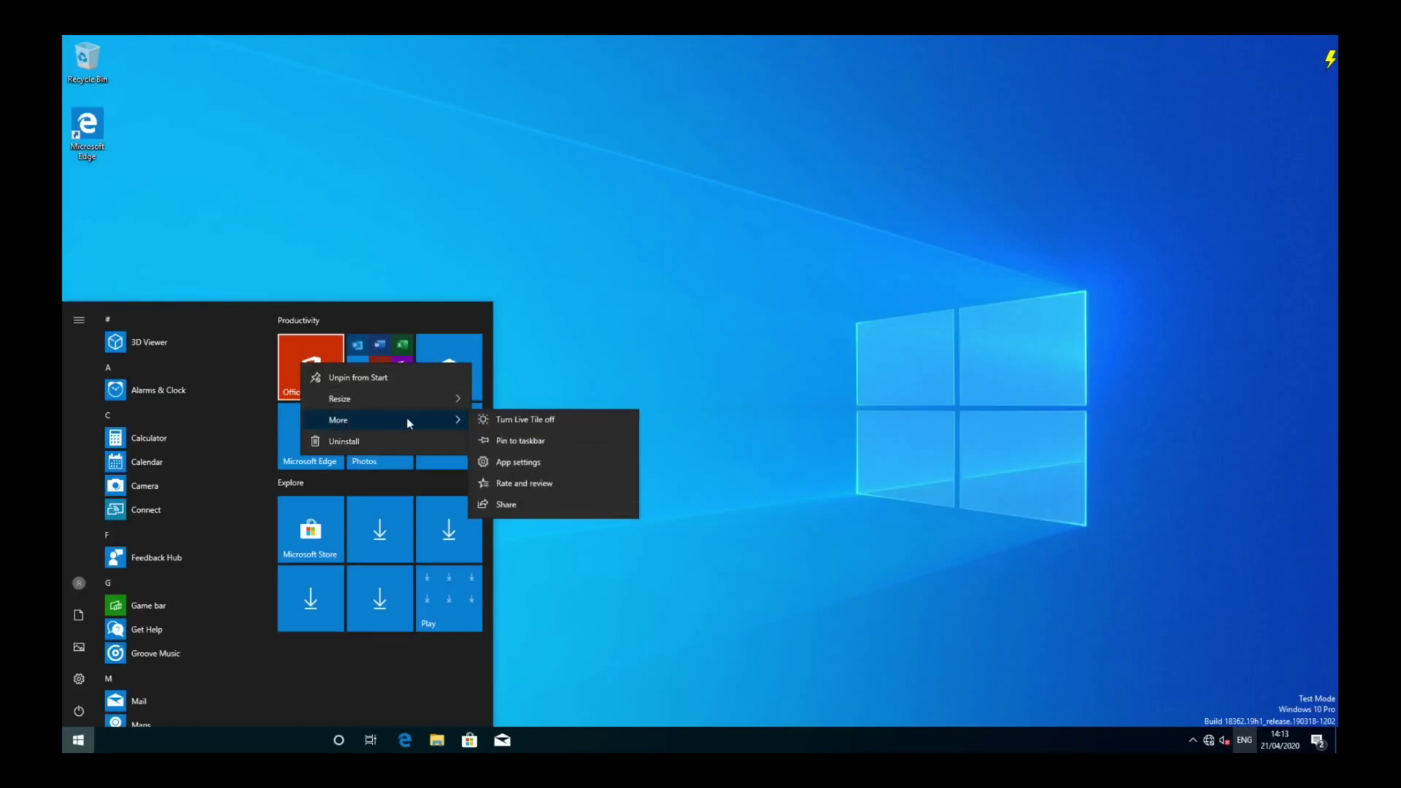
click(488, 423)
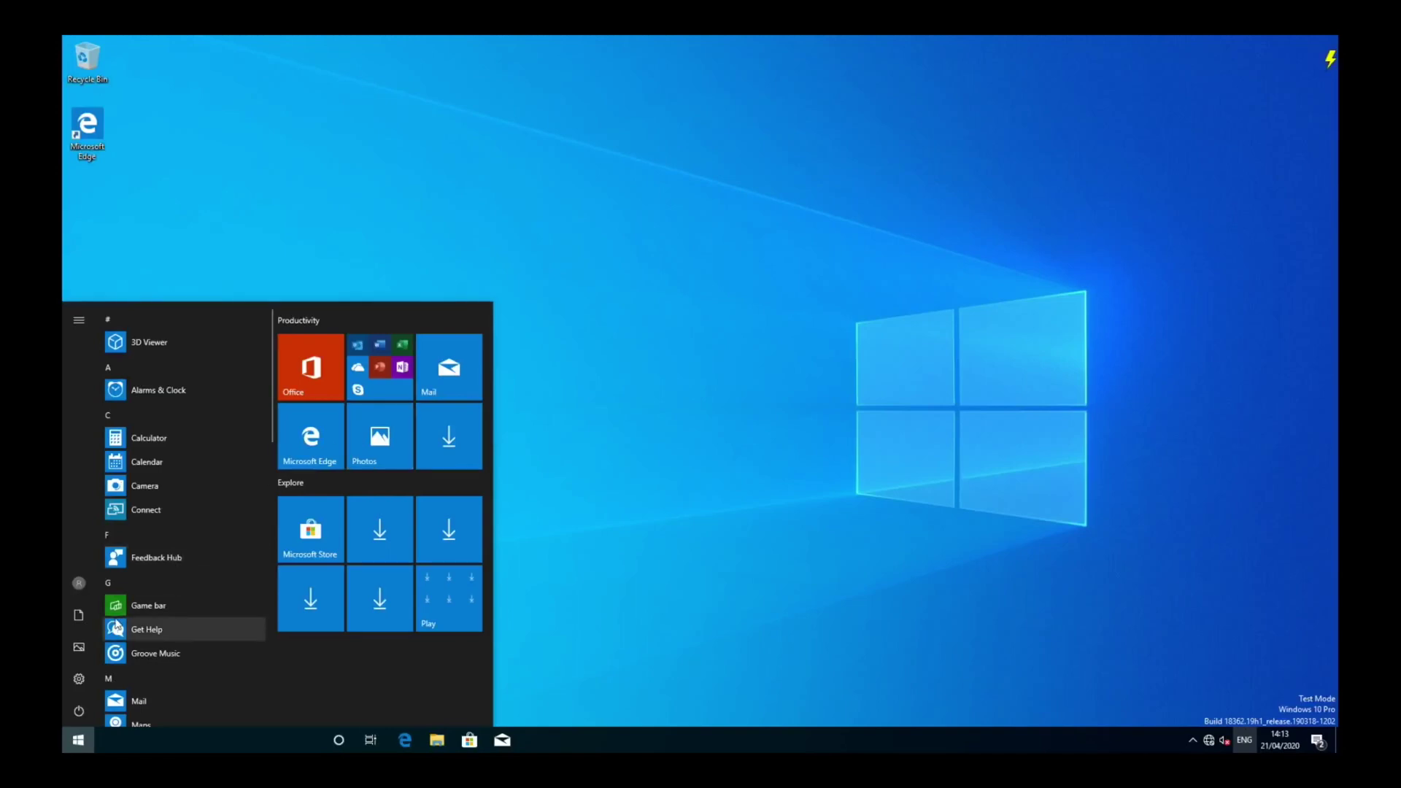
scroll(116, 624, down, 10)
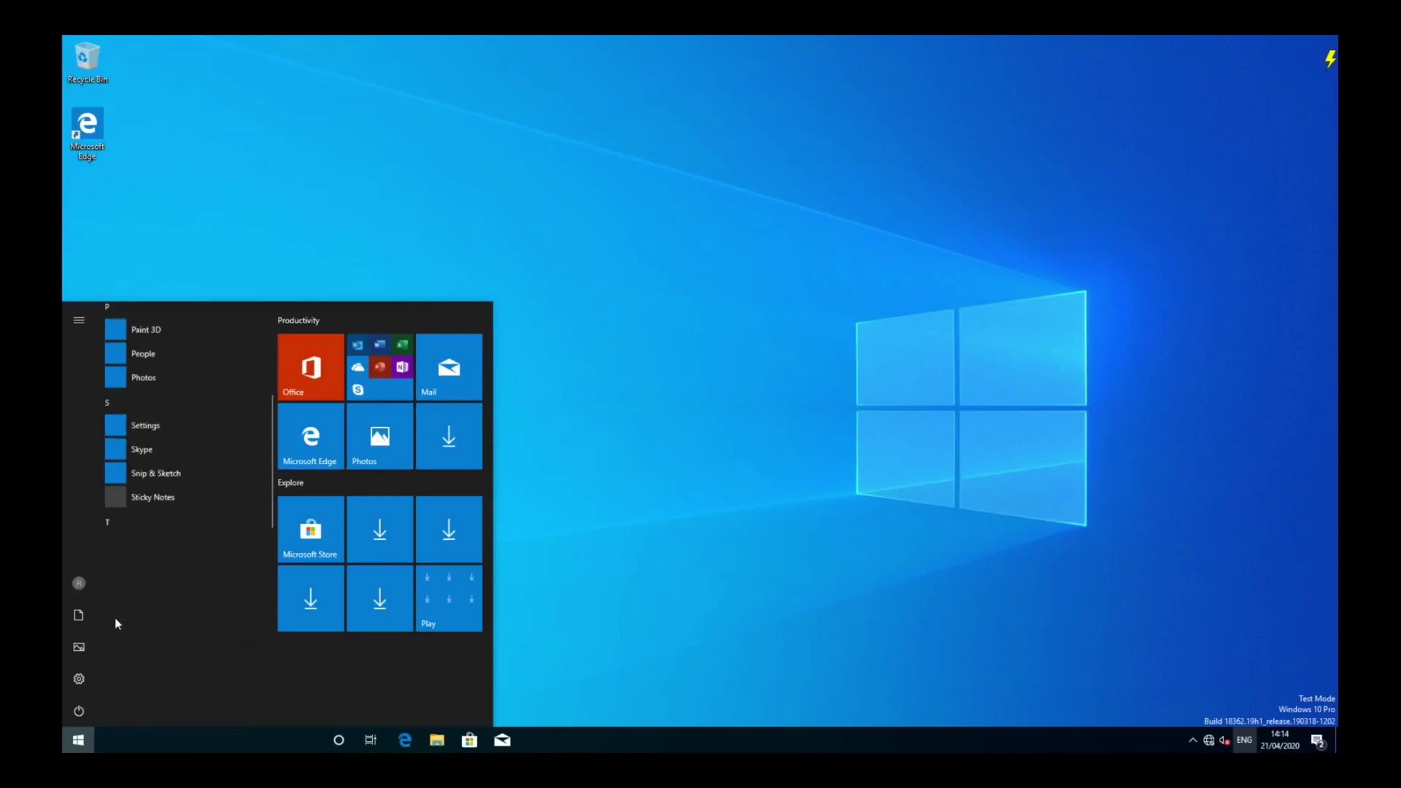
scroll(116, 622, down, 5)
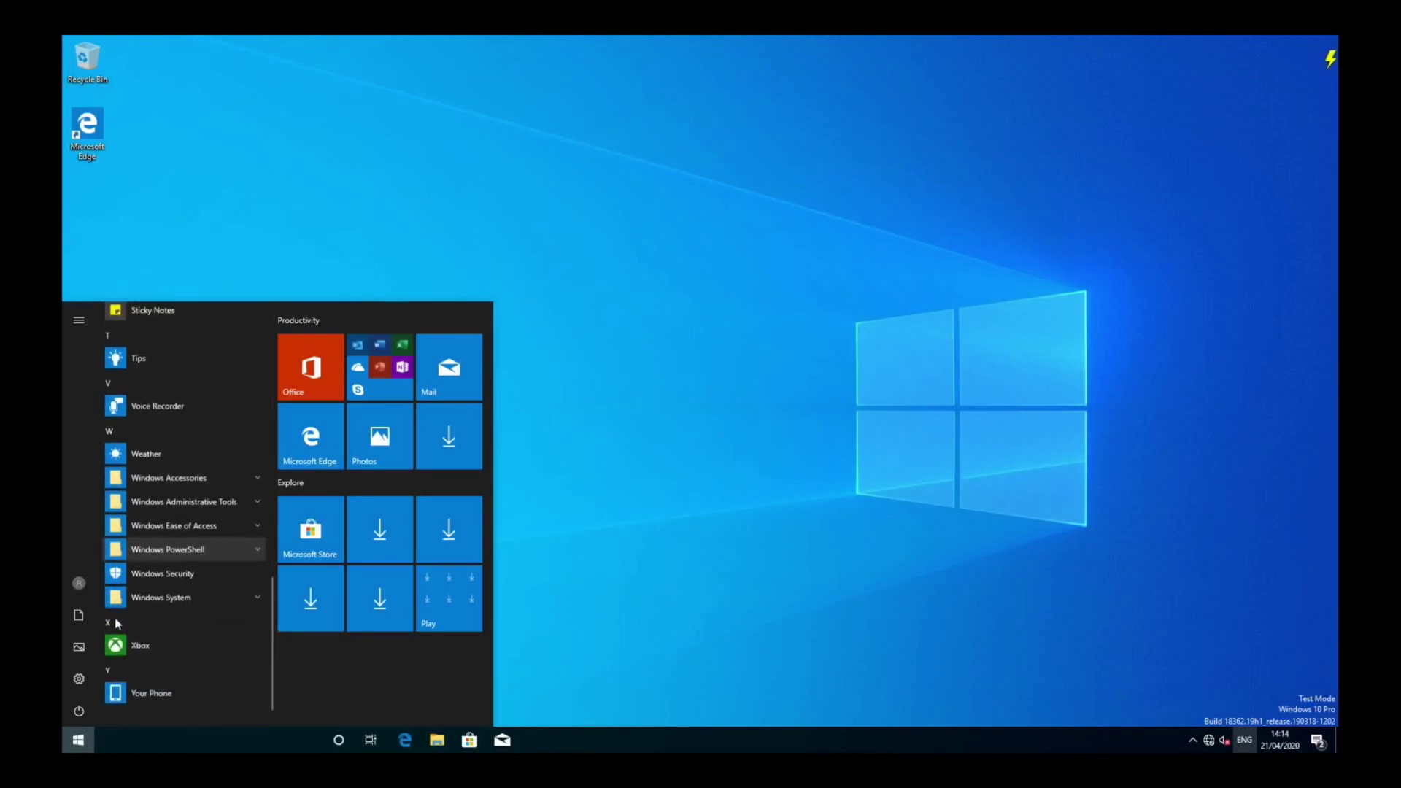
scroll(115, 621, up, 10)
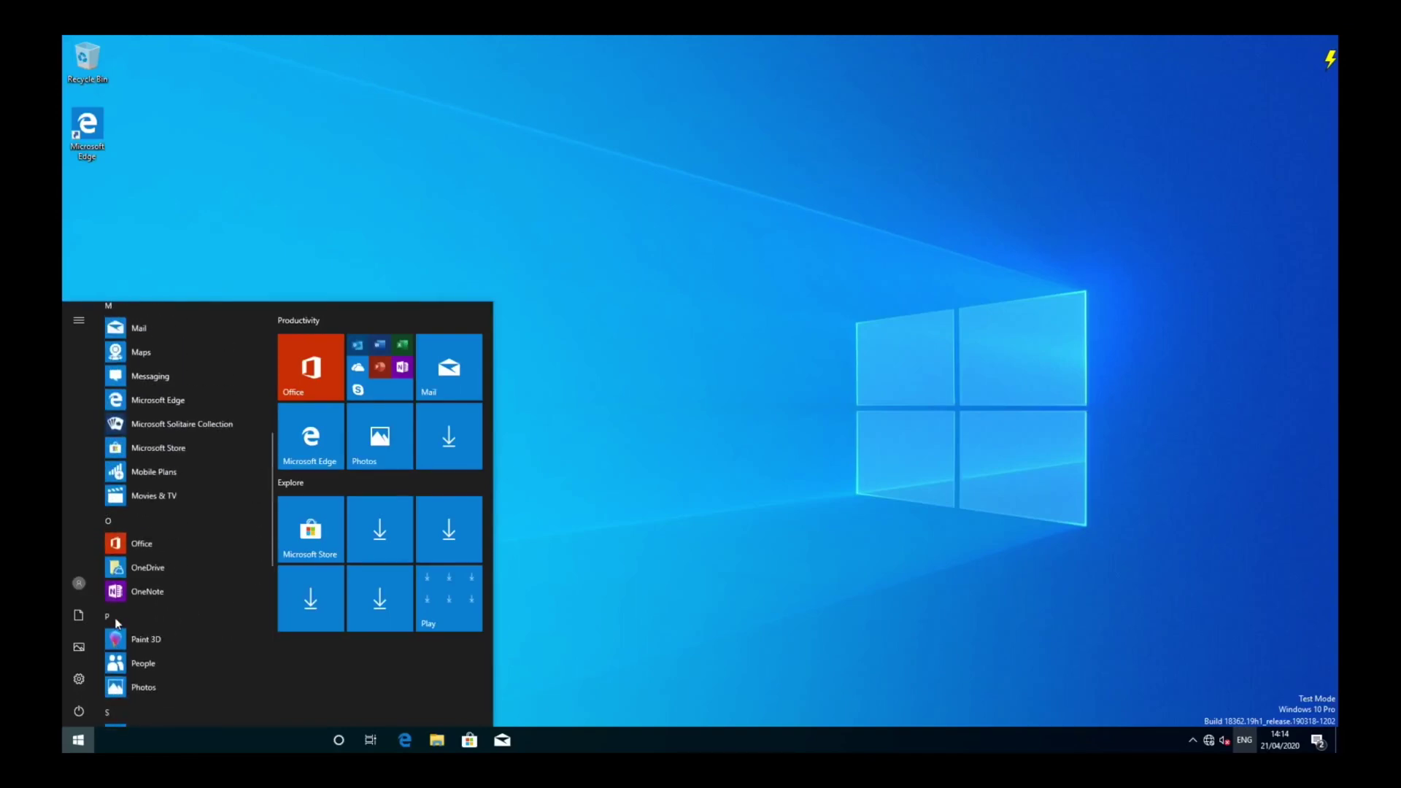
scroll(115, 622, up, 3)
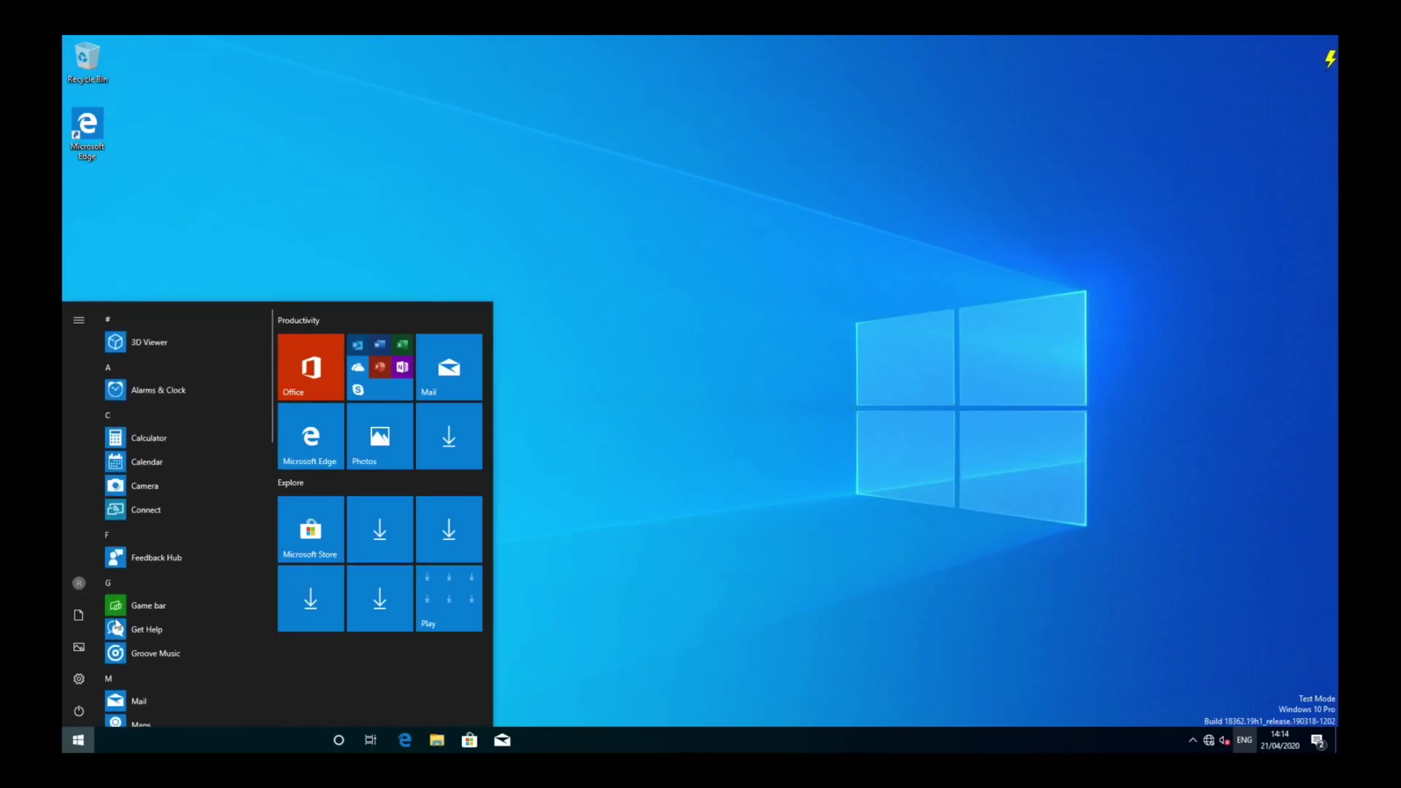
scroll(117, 624, down, 5)
scroll(116, 625, down, 4)
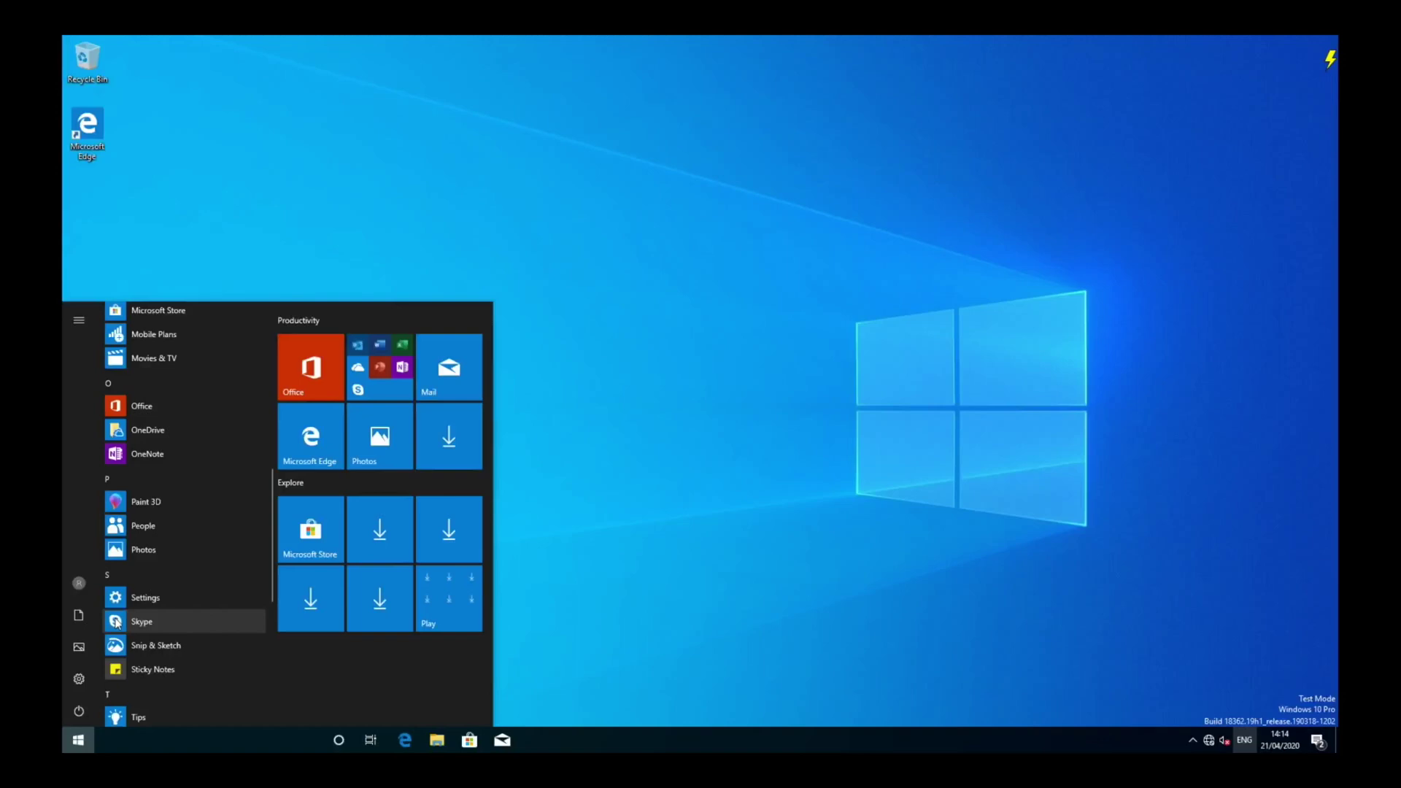
scroll(117, 620, up, 6)
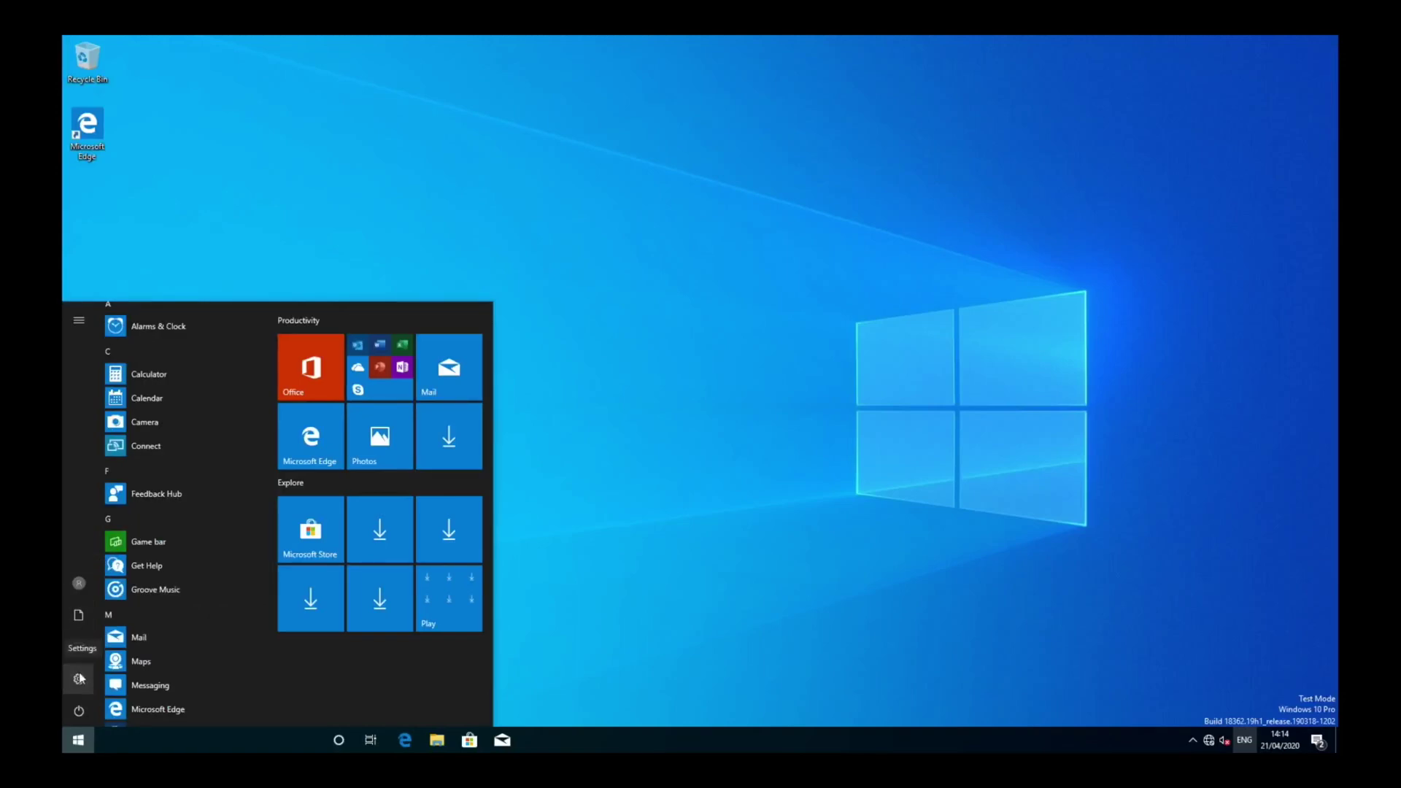
Step: Open Settings > System > About and review the specs: 766 MB RAM, 2.15 GHz
click(79, 679)
click(217, 241)
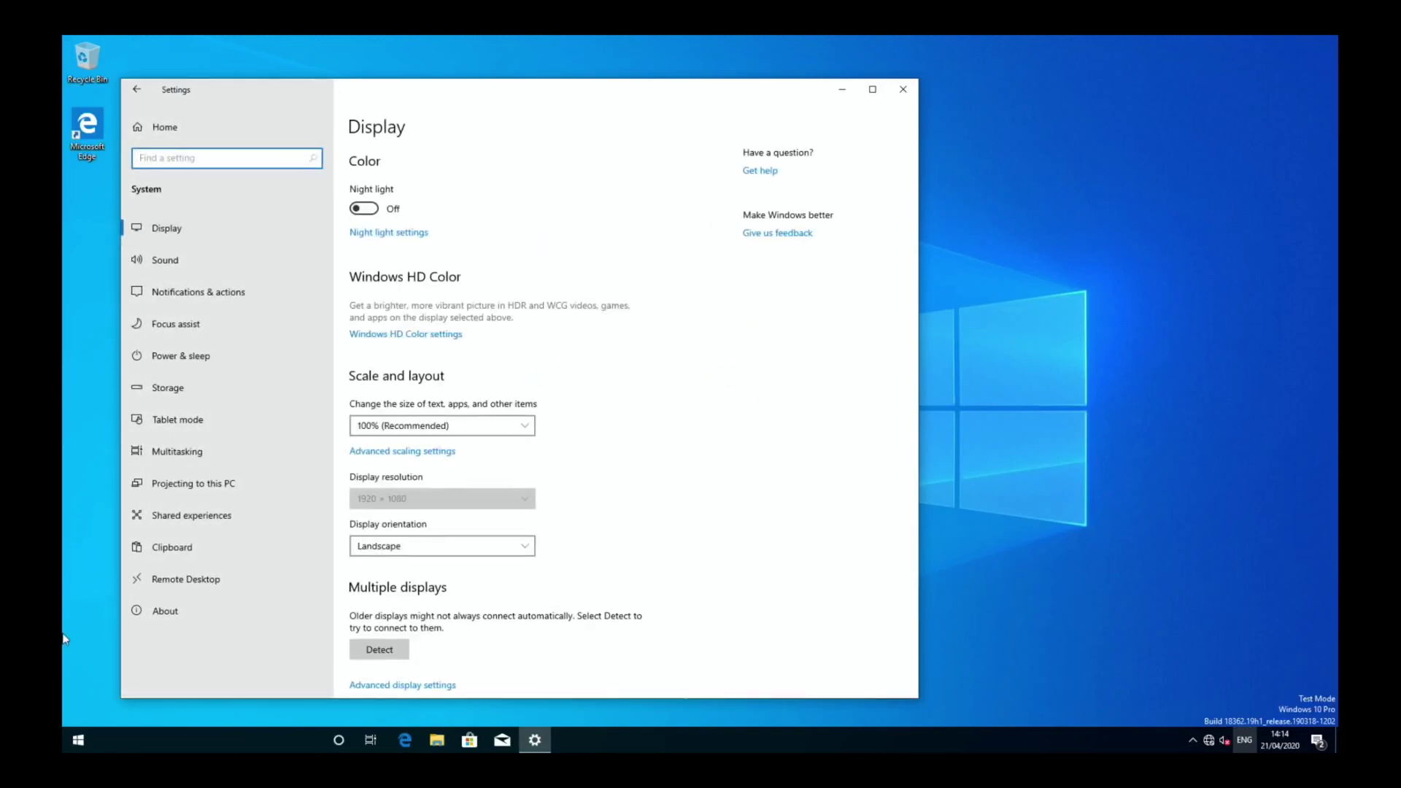
click(153, 624)
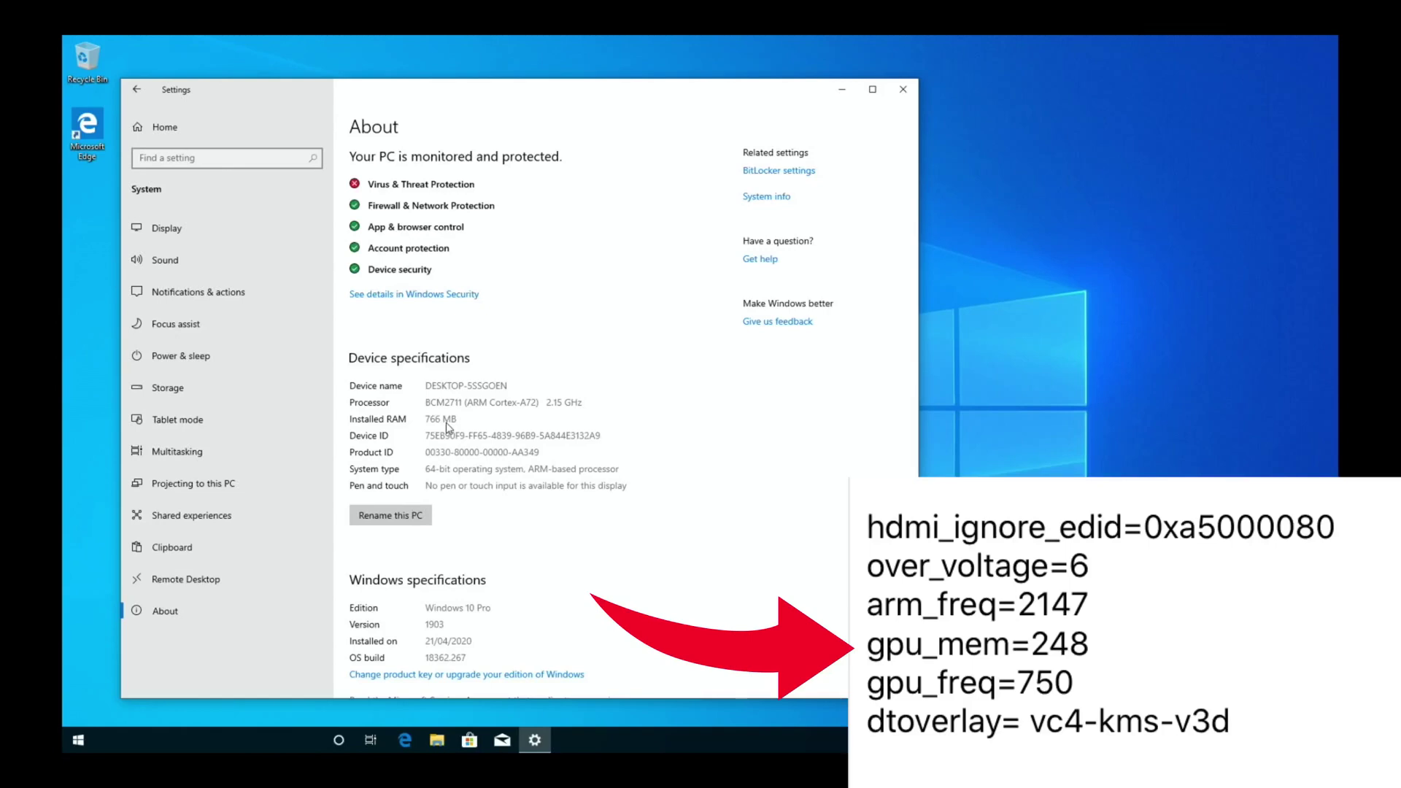
scroll(446, 427, down, 2)
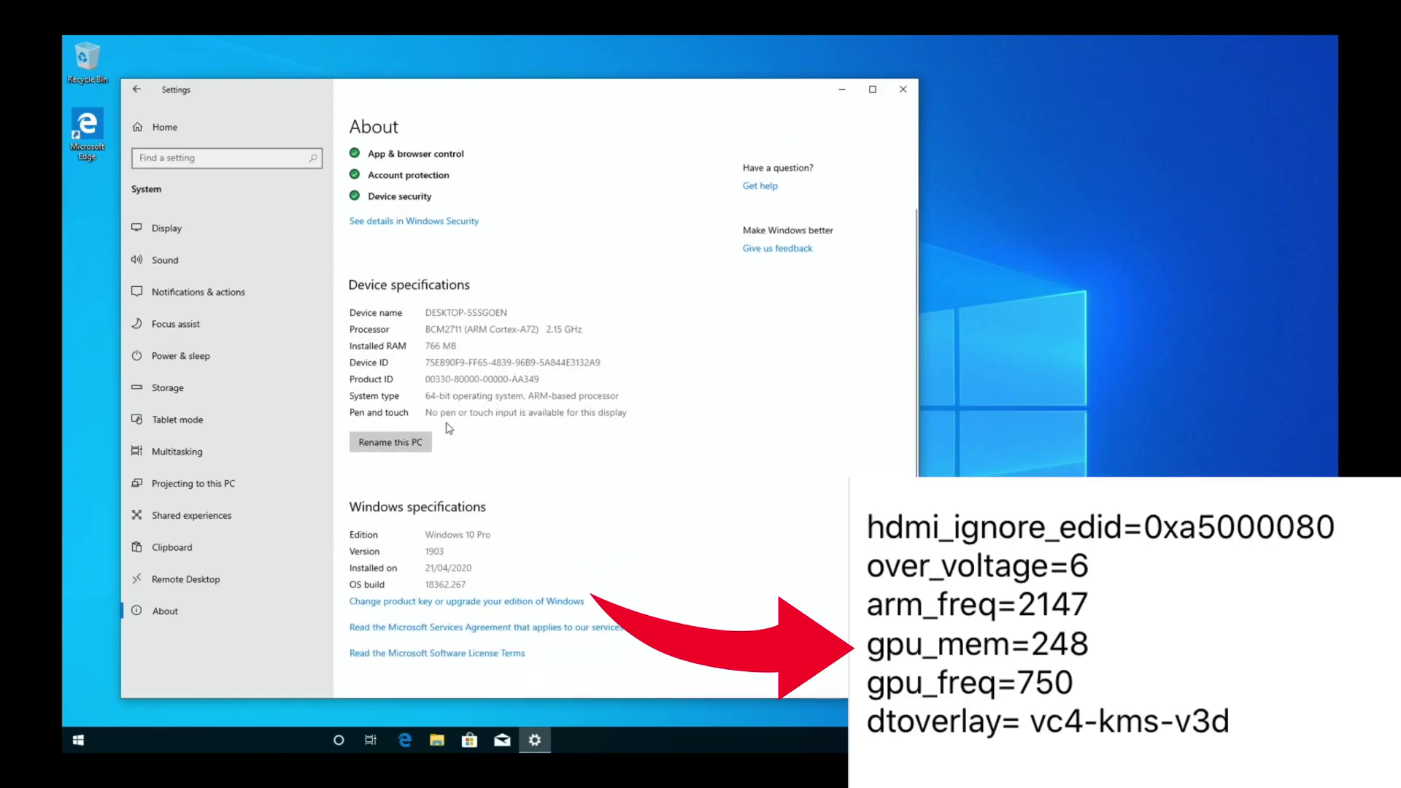
scroll(449, 428, up, 2)
scroll(448, 427, down, 2)
scroll(449, 426, up, 2)
scroll(448, 428, down, 2)
scroll(449, 428, up, 2)
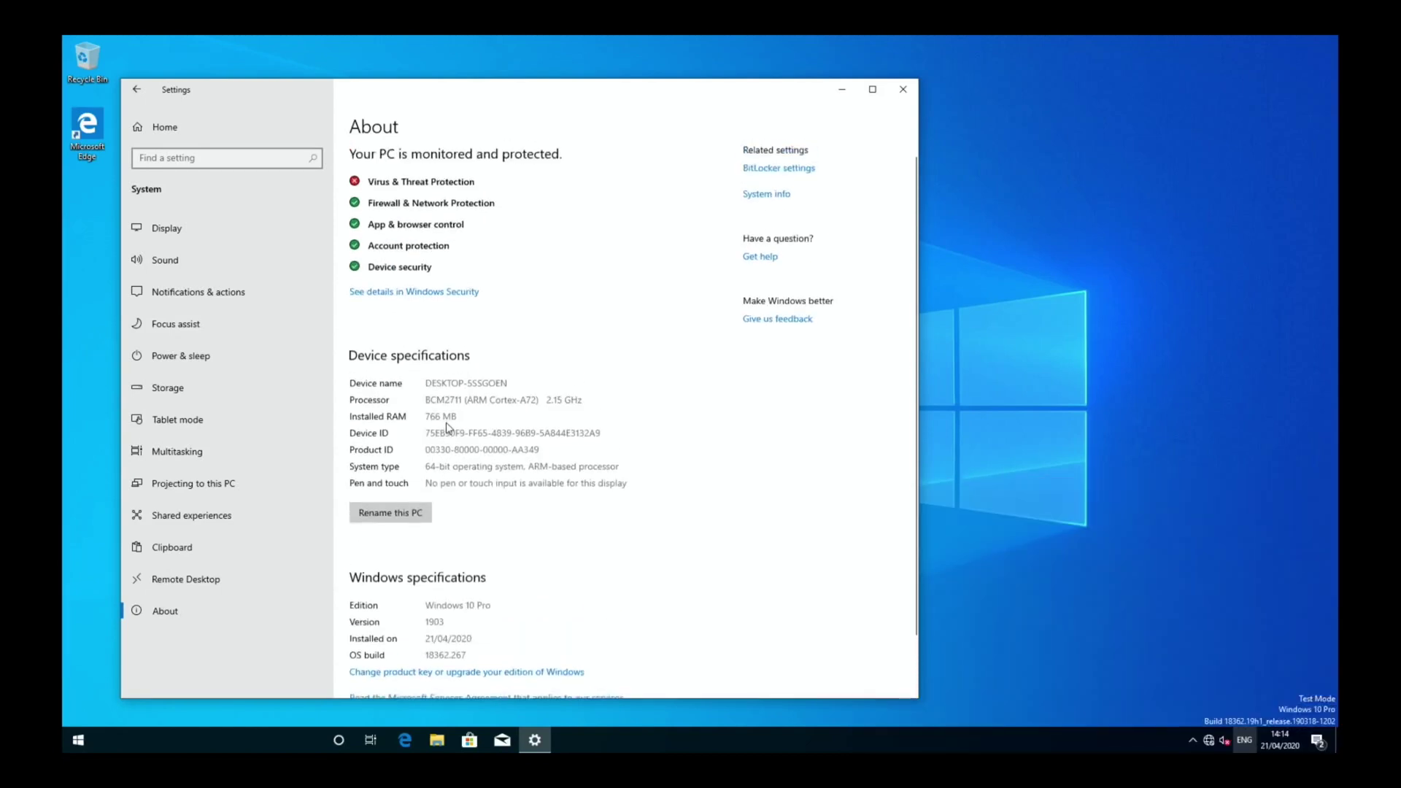
scroll(449, 429, down, 2)
scroll(449, 428, up, 2)
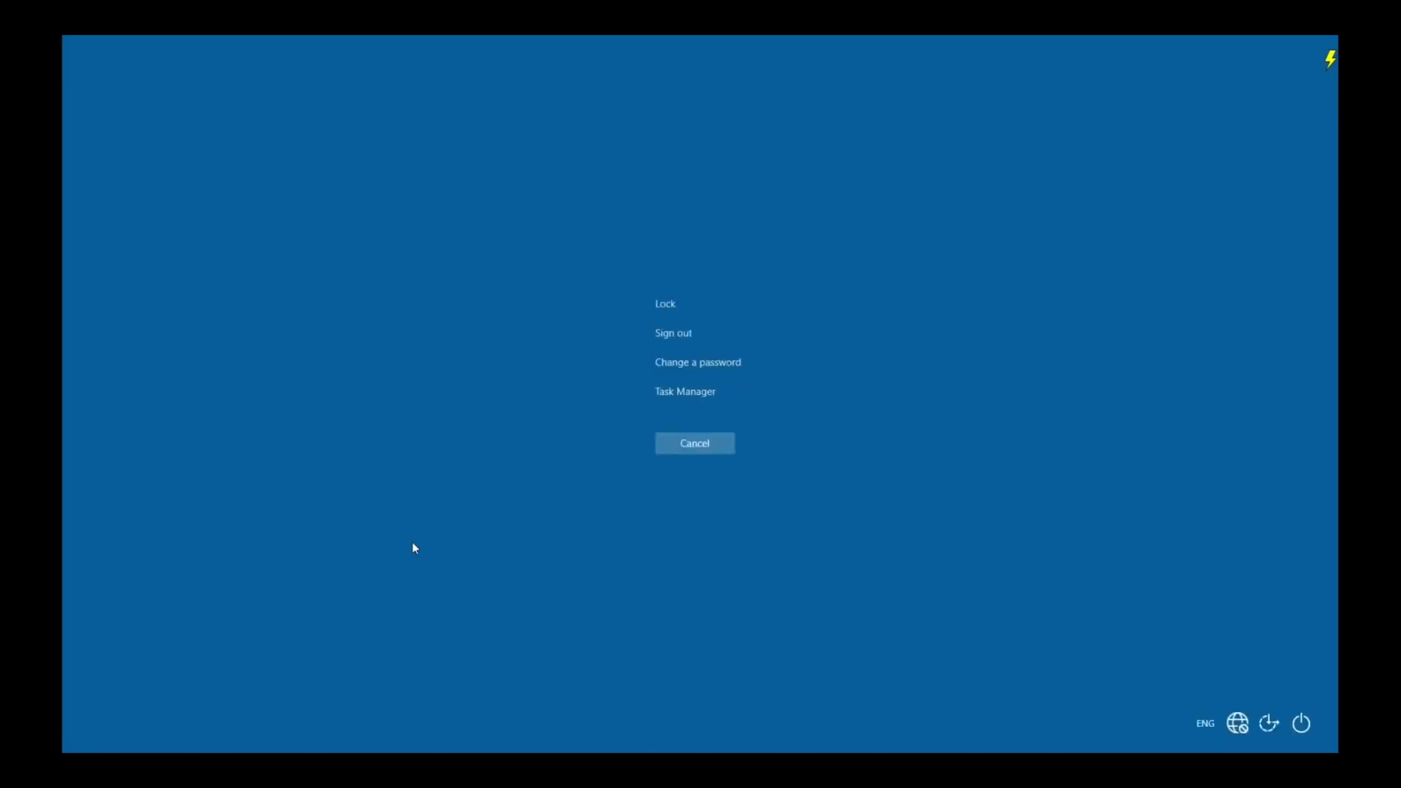
Step: Expand Task Manager to full process details, then reposition and widen its window
click(658, 438)
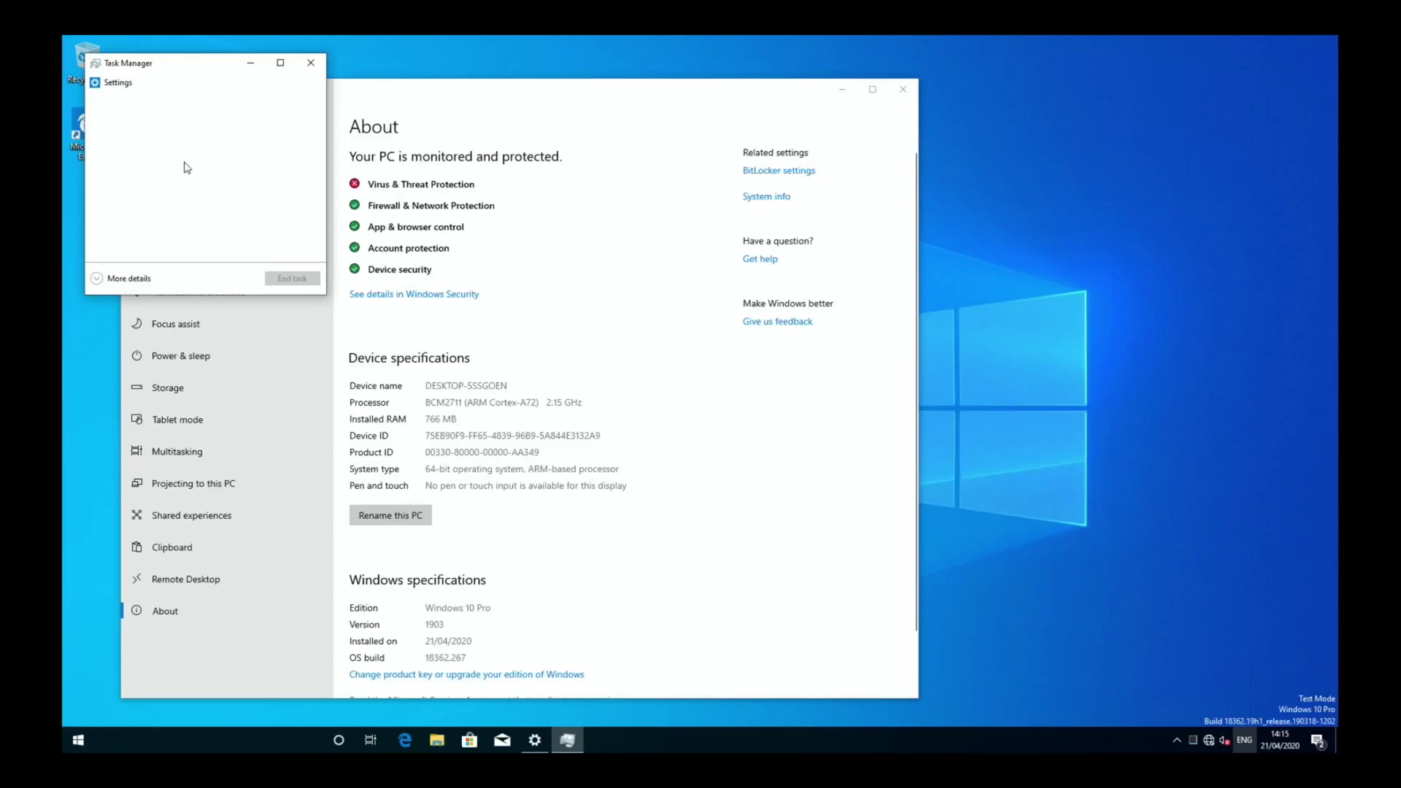
key(alt+d)
drag(388, 70, 1119, 120)
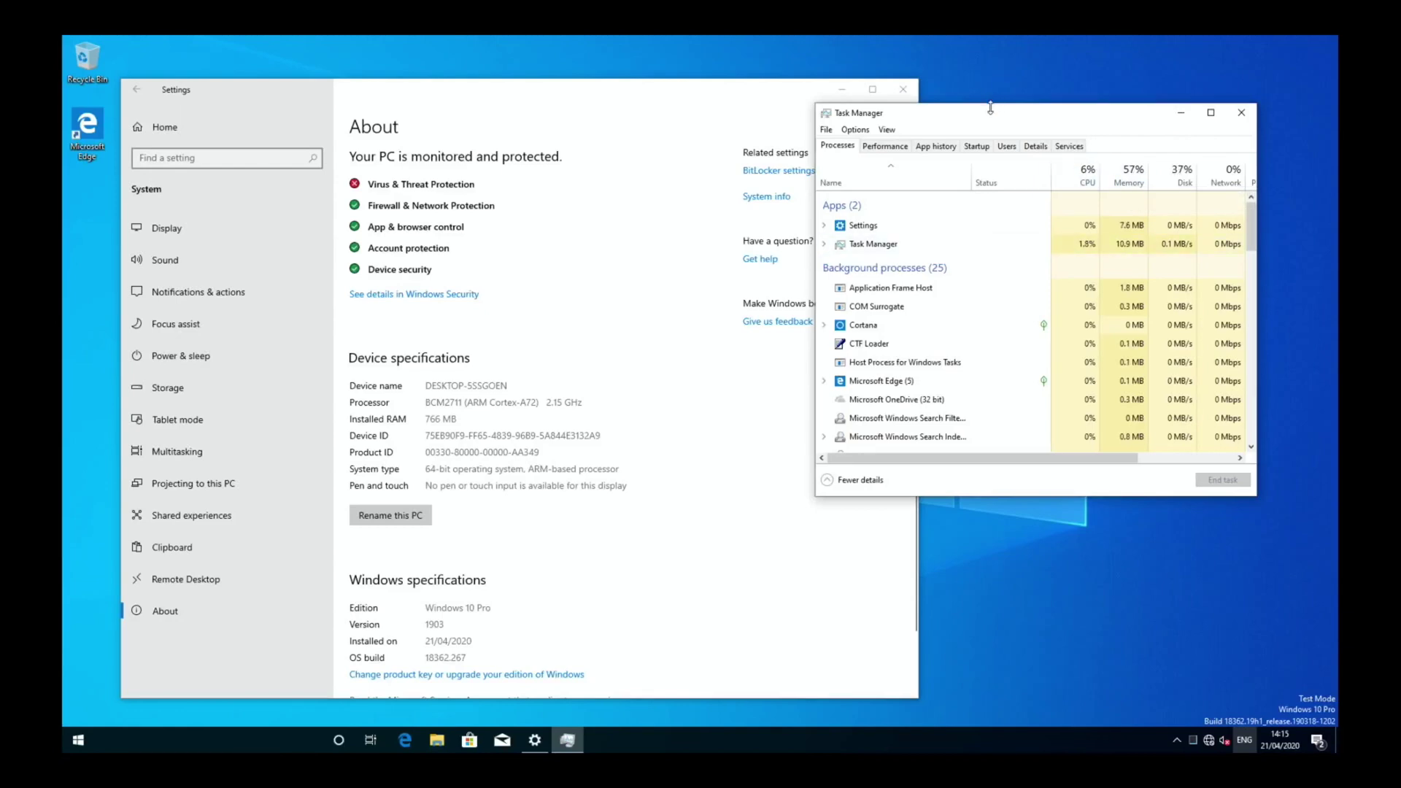
drag(995, 103, 995, 89)
drag(908, 106, 574, 92)
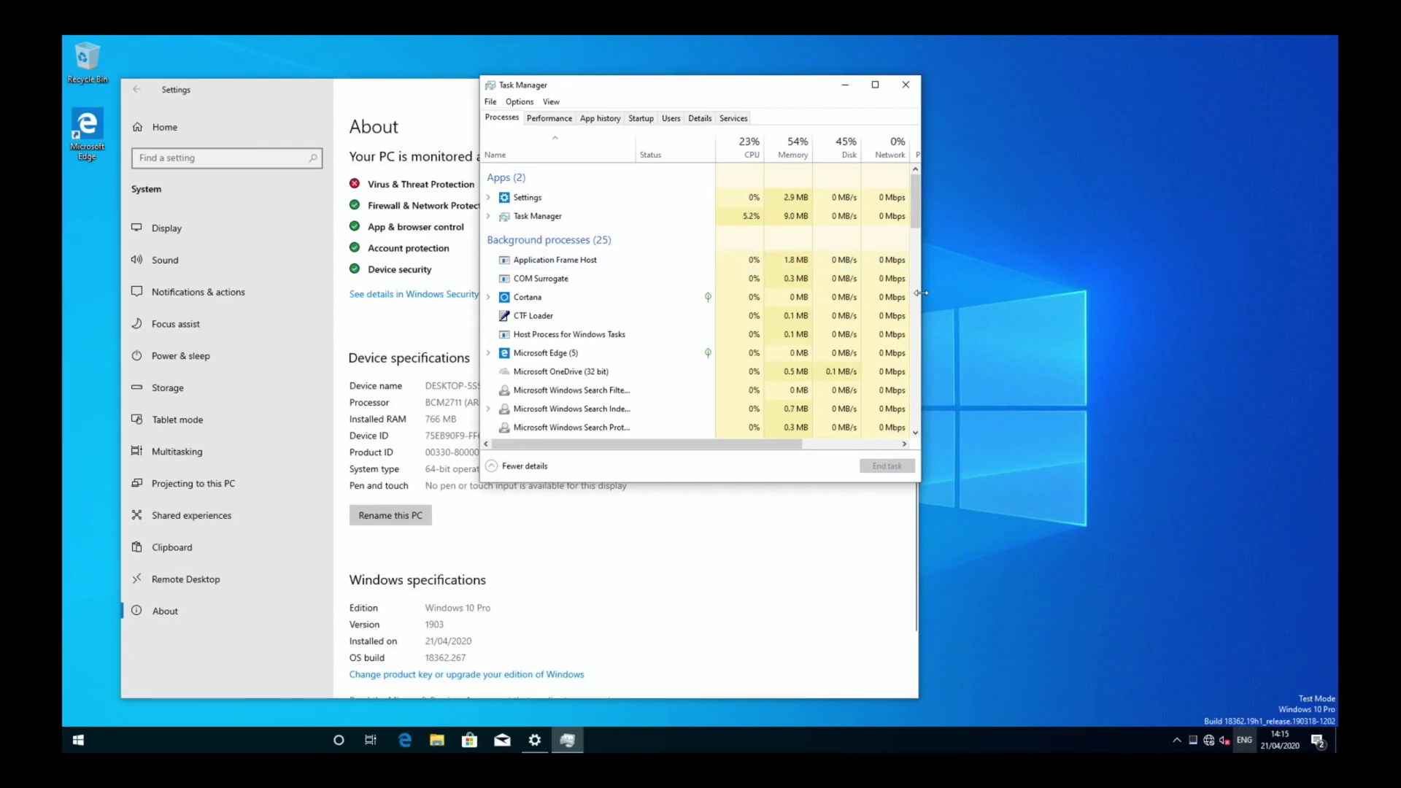
drag(922, 294, 1138, 302)
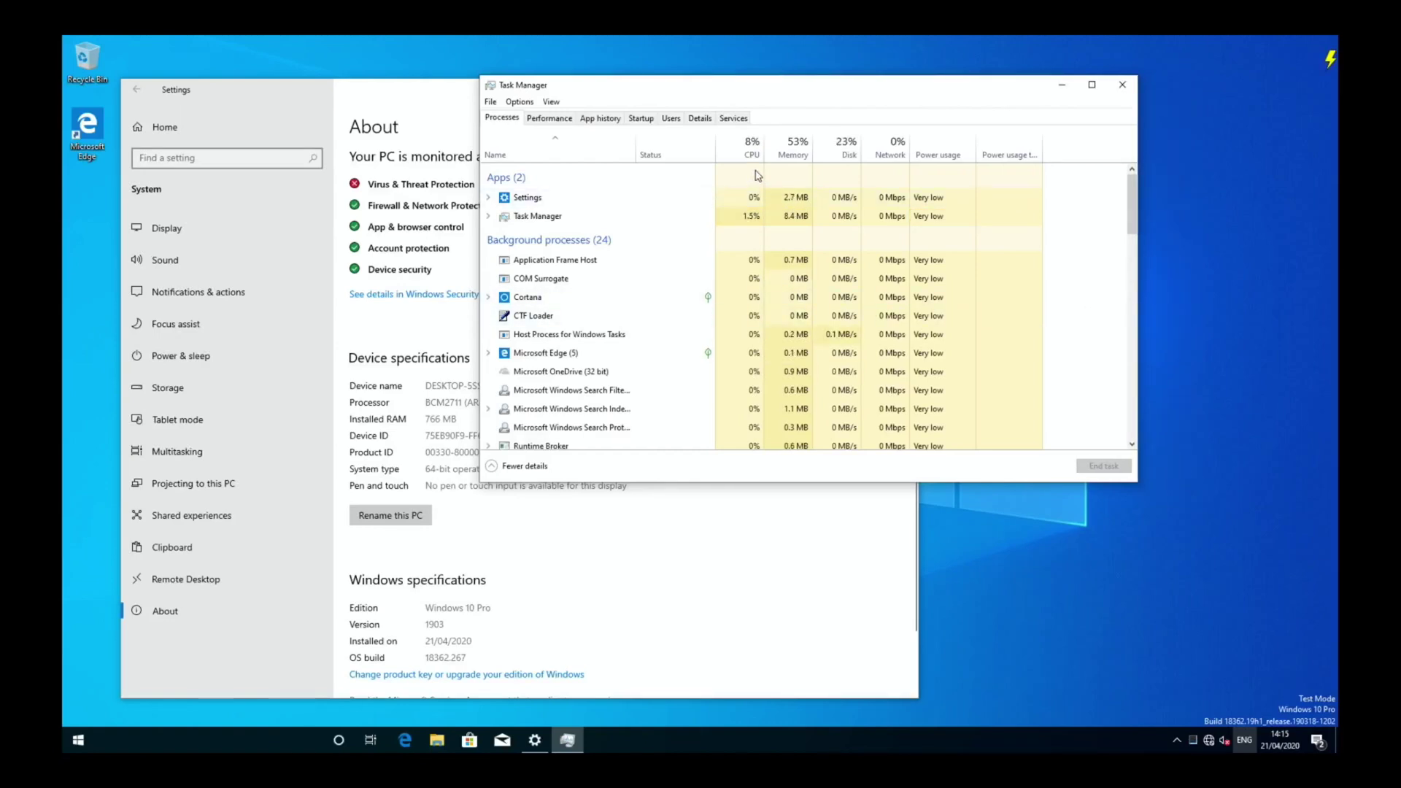
Step: Show the Start menu's app list scrolled down to Photos in the P section
click(74, 737)
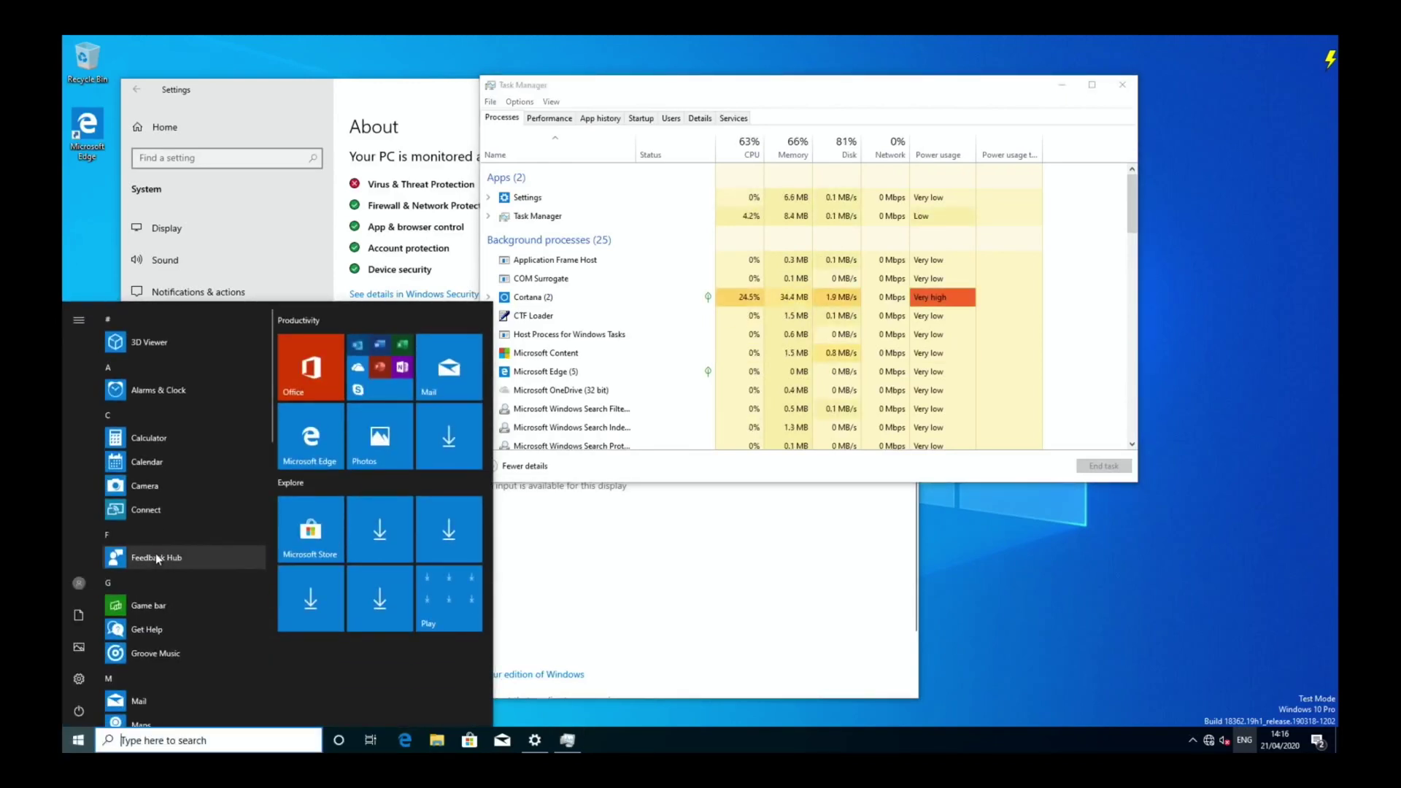
scroll(156, 557, down, 8)
scroll(155, 553, down, 3)
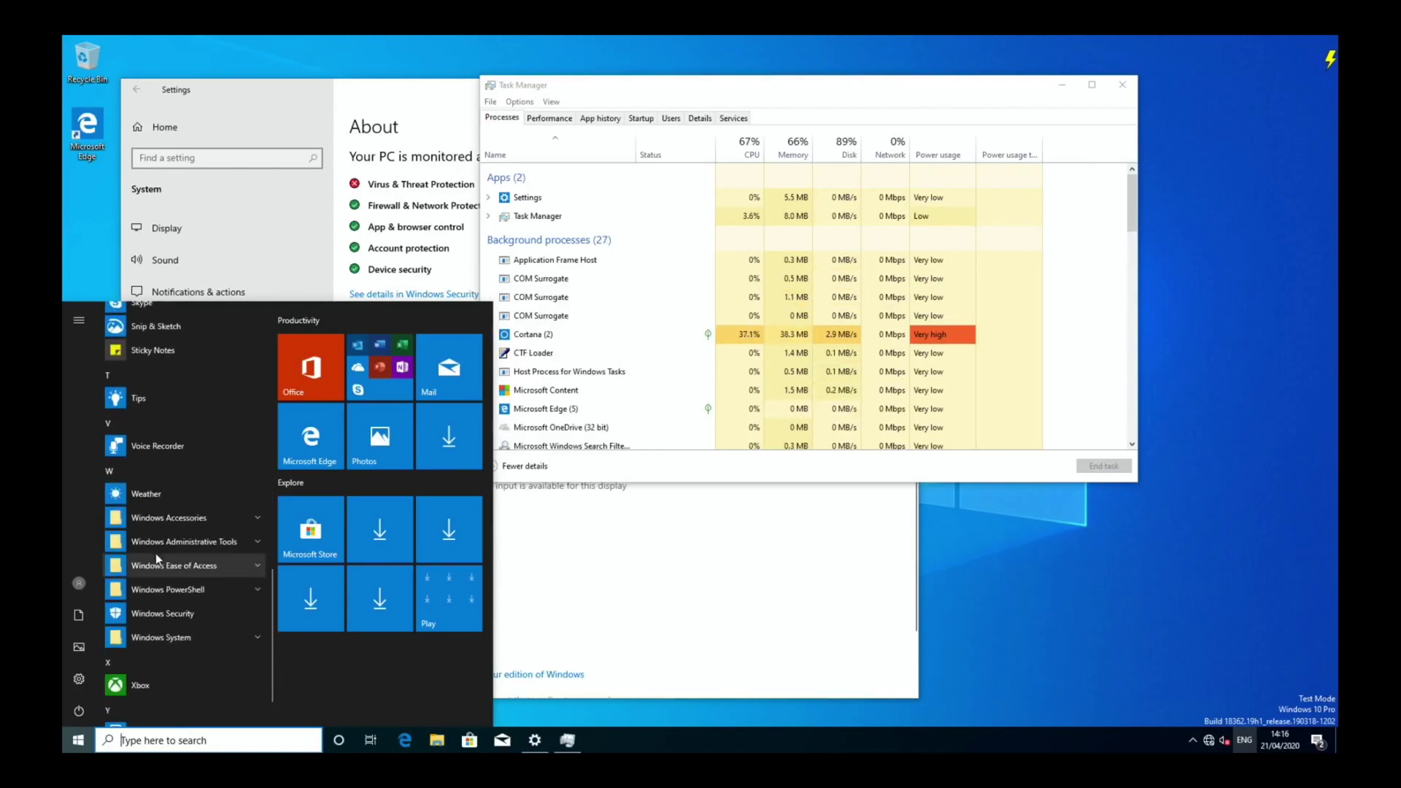
scroll(156, 553, up, 3)
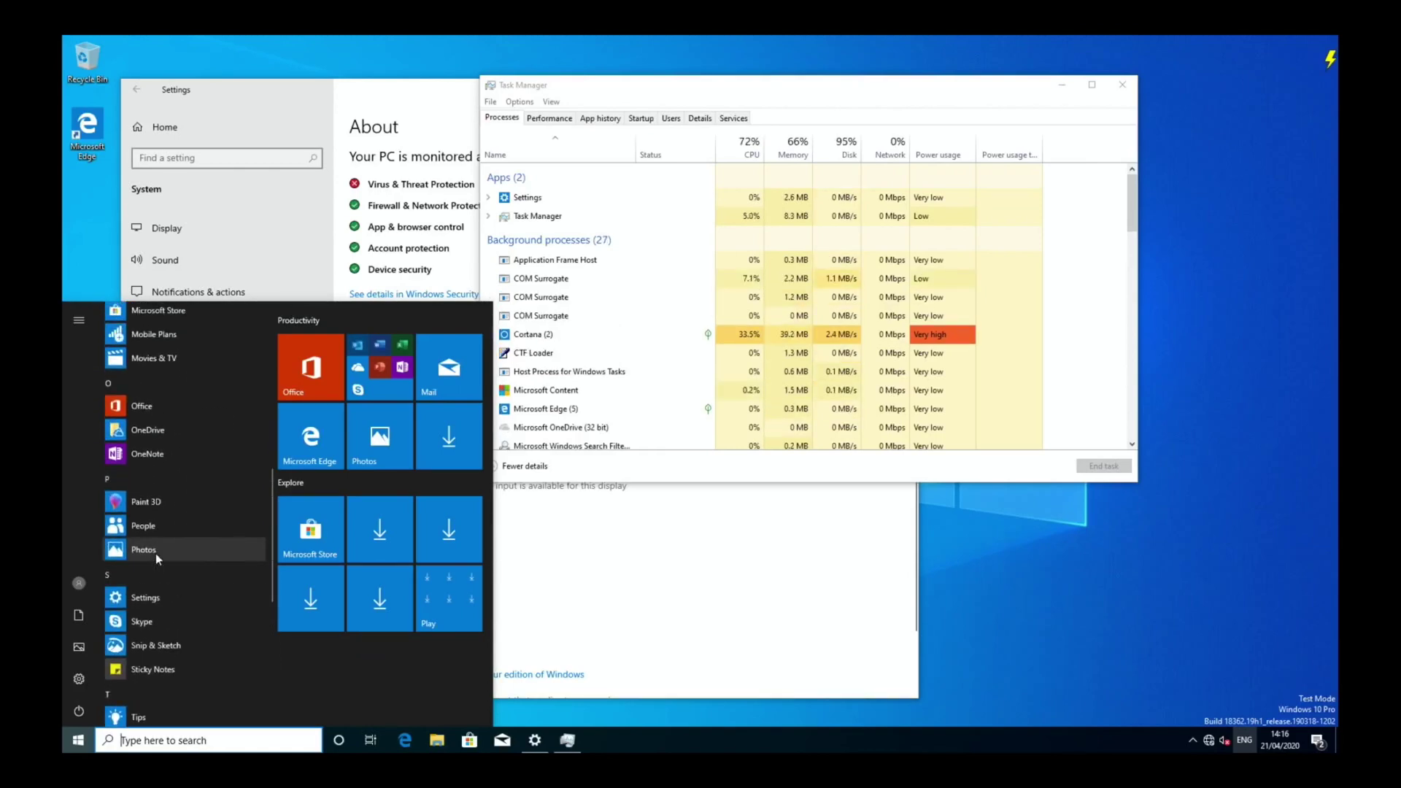
scroll(156, 553, down, 3)
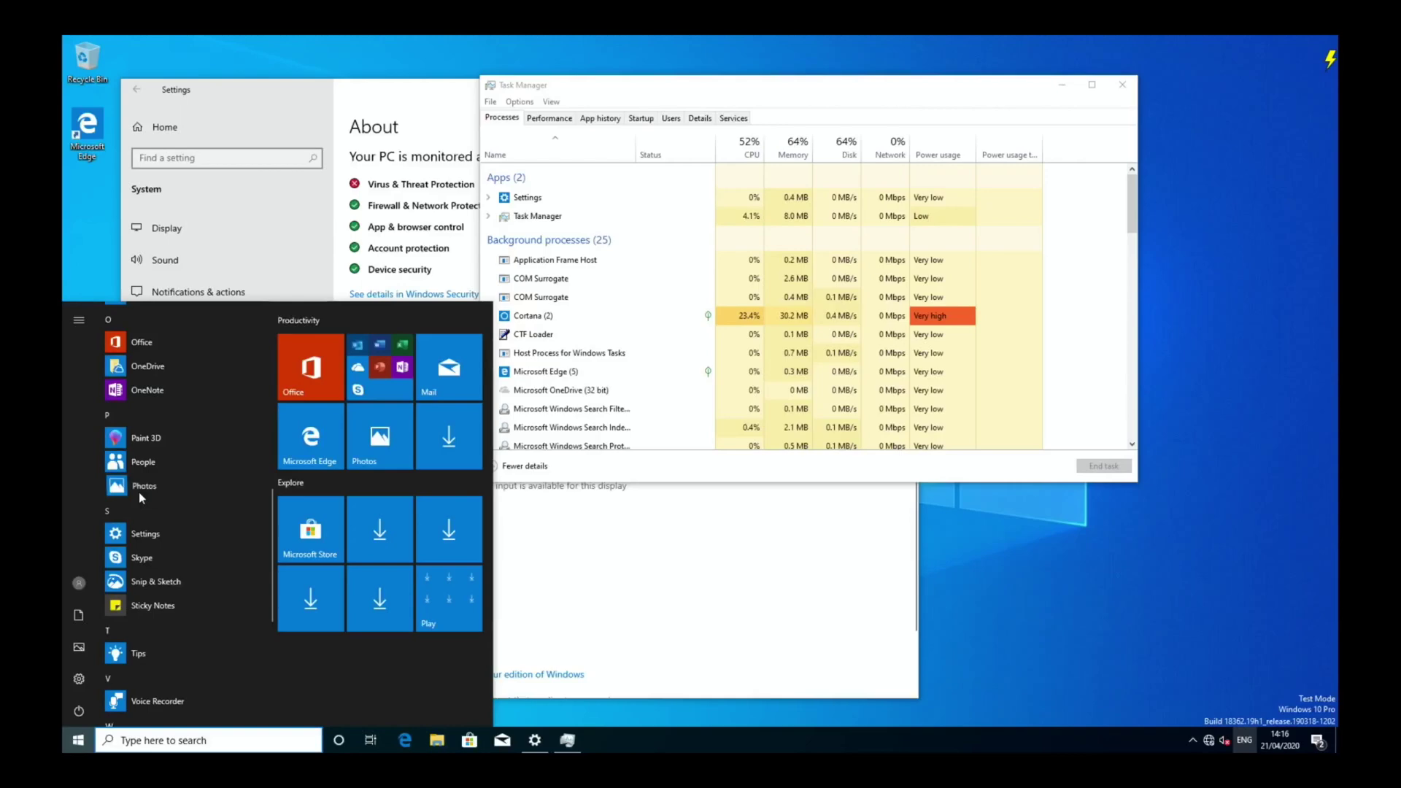
Step: Launch Photos and snap it to the left half, with Task Manager on the right
click(139, 491)
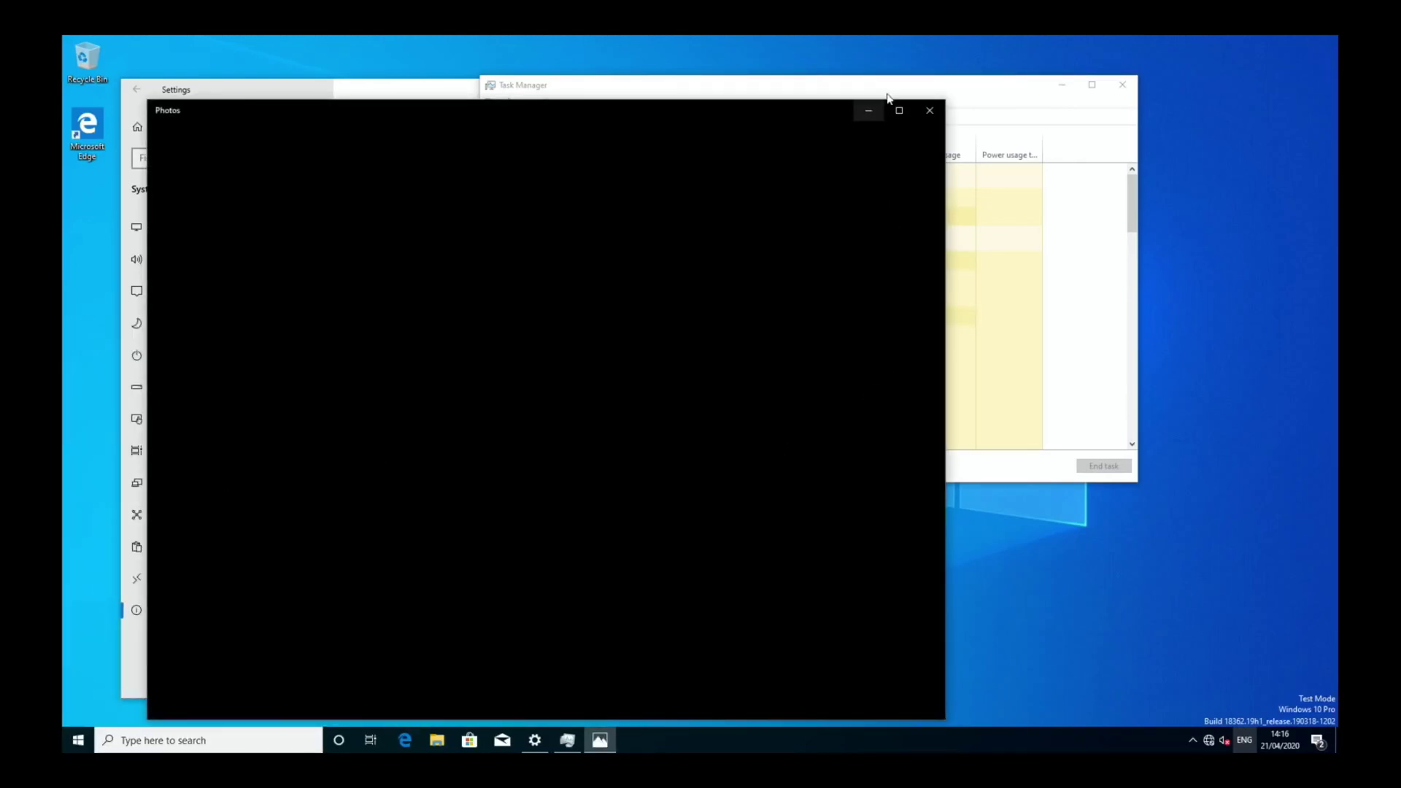
drag(886, 87, 1330, 58)
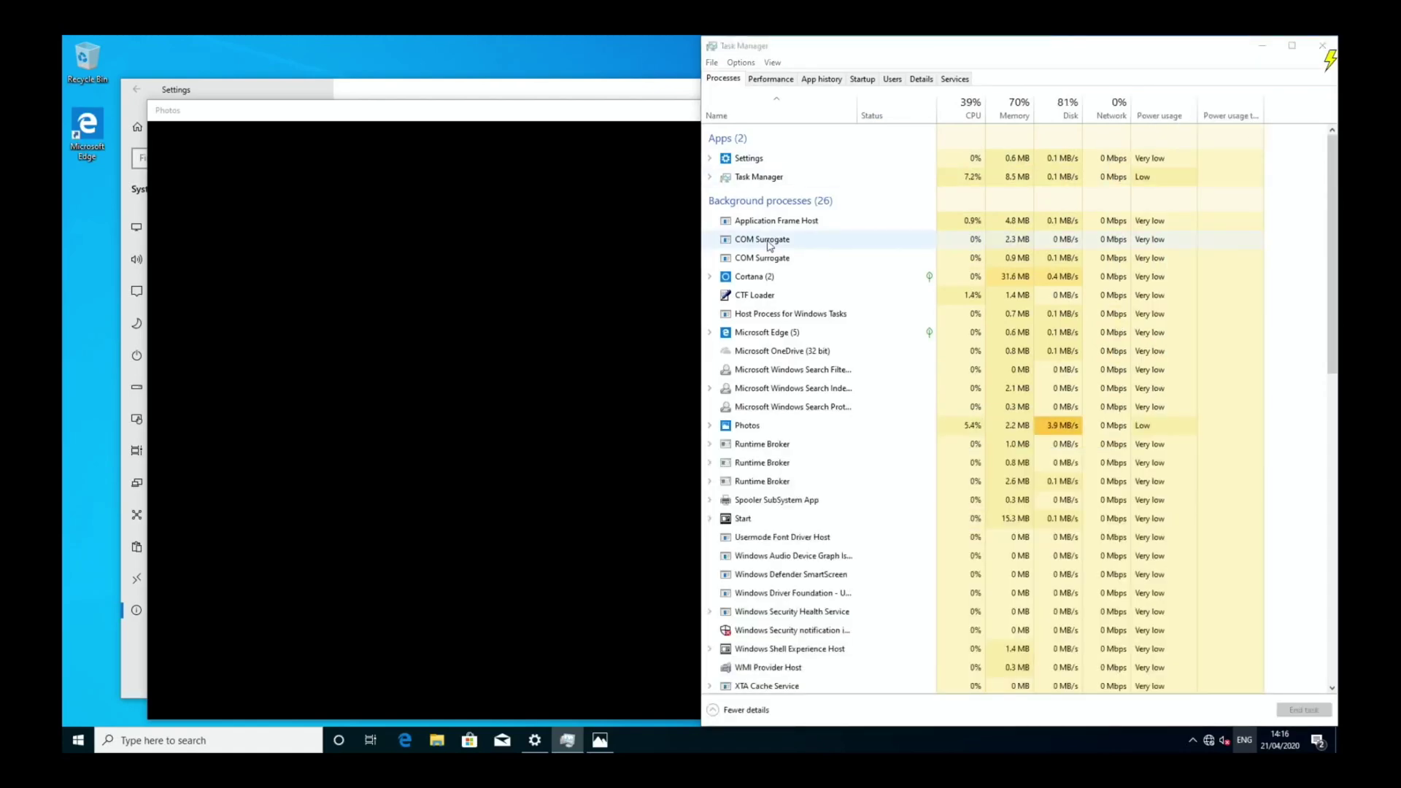
click(276, 89)
drag(276, 51, 357, 220)
drag(357, 119, 63, 131)
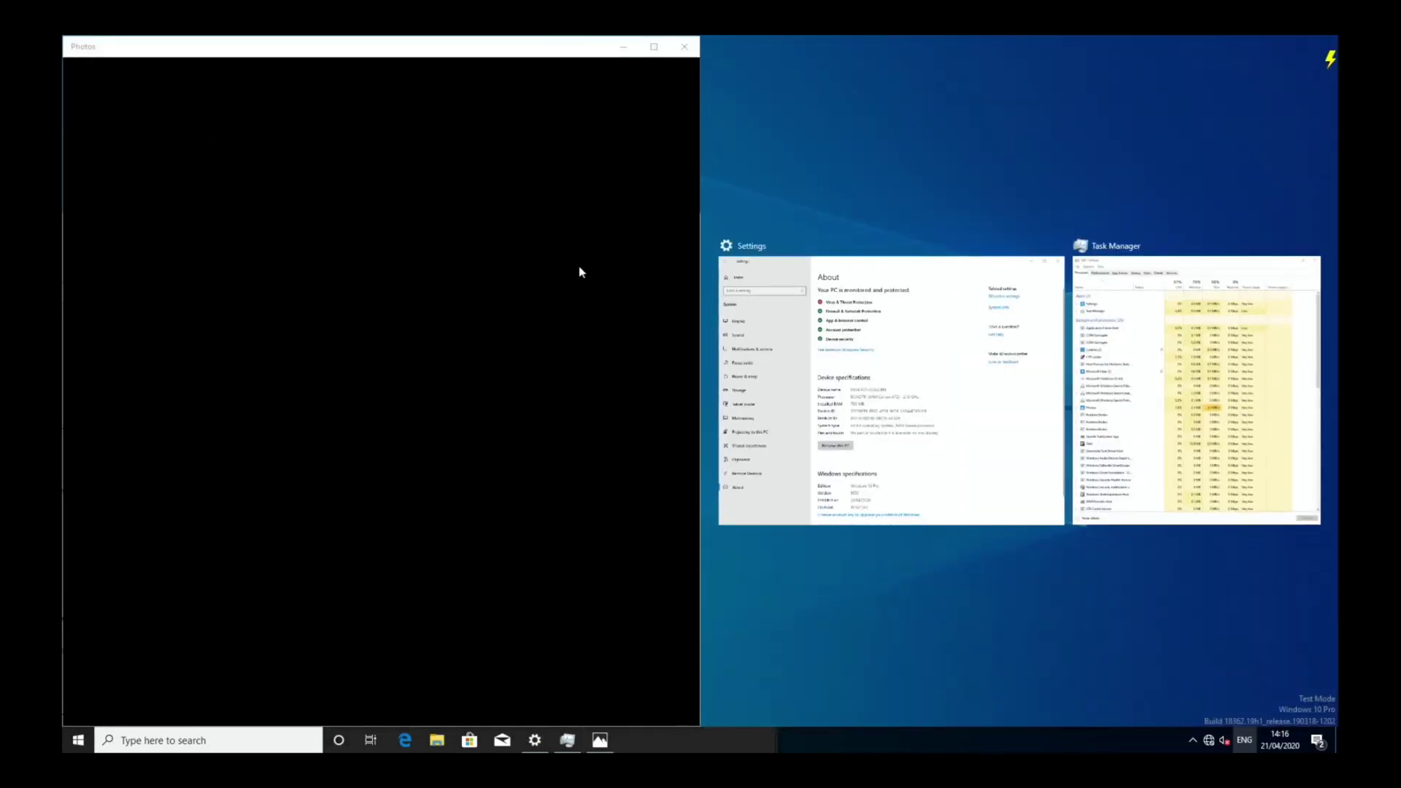
click(1077, 336)
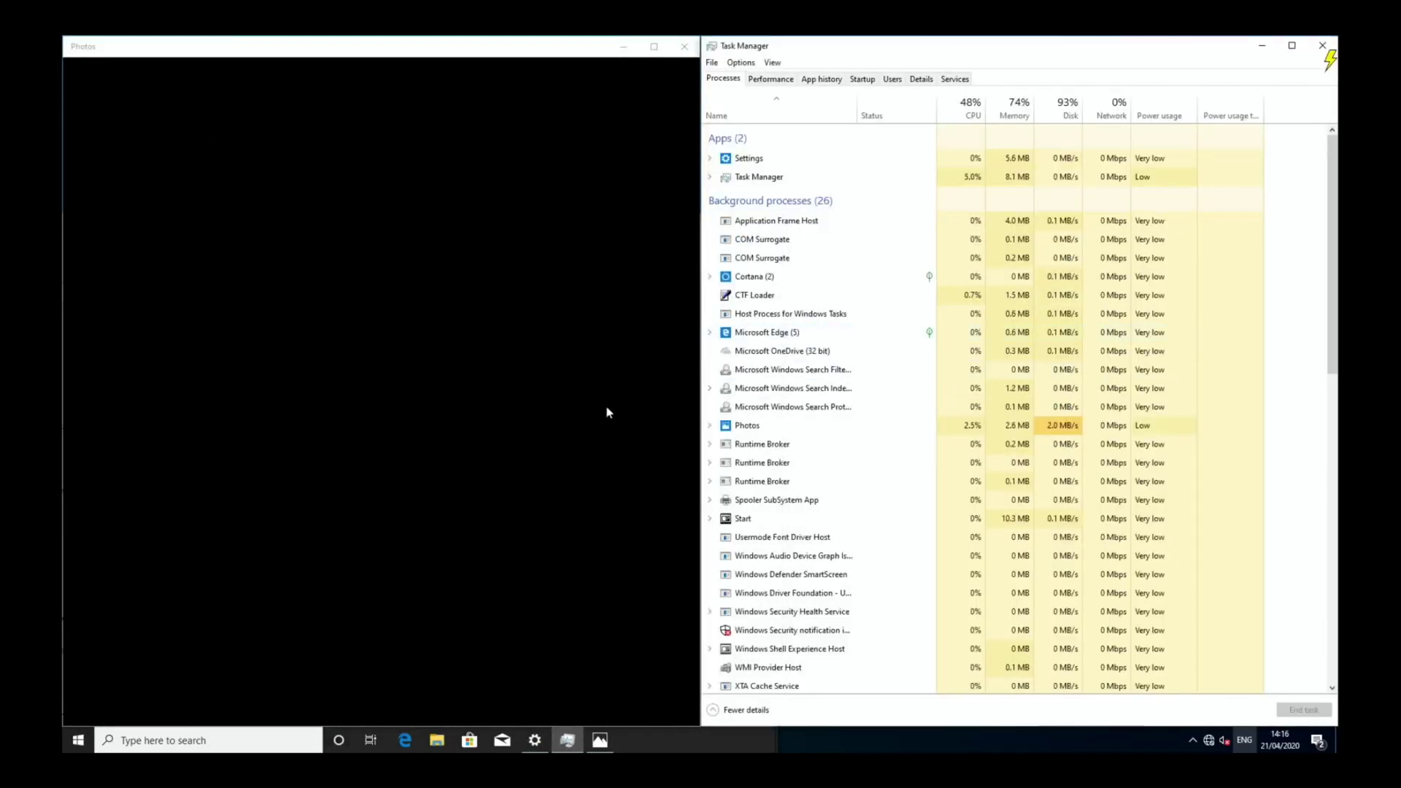
click(295, 378)
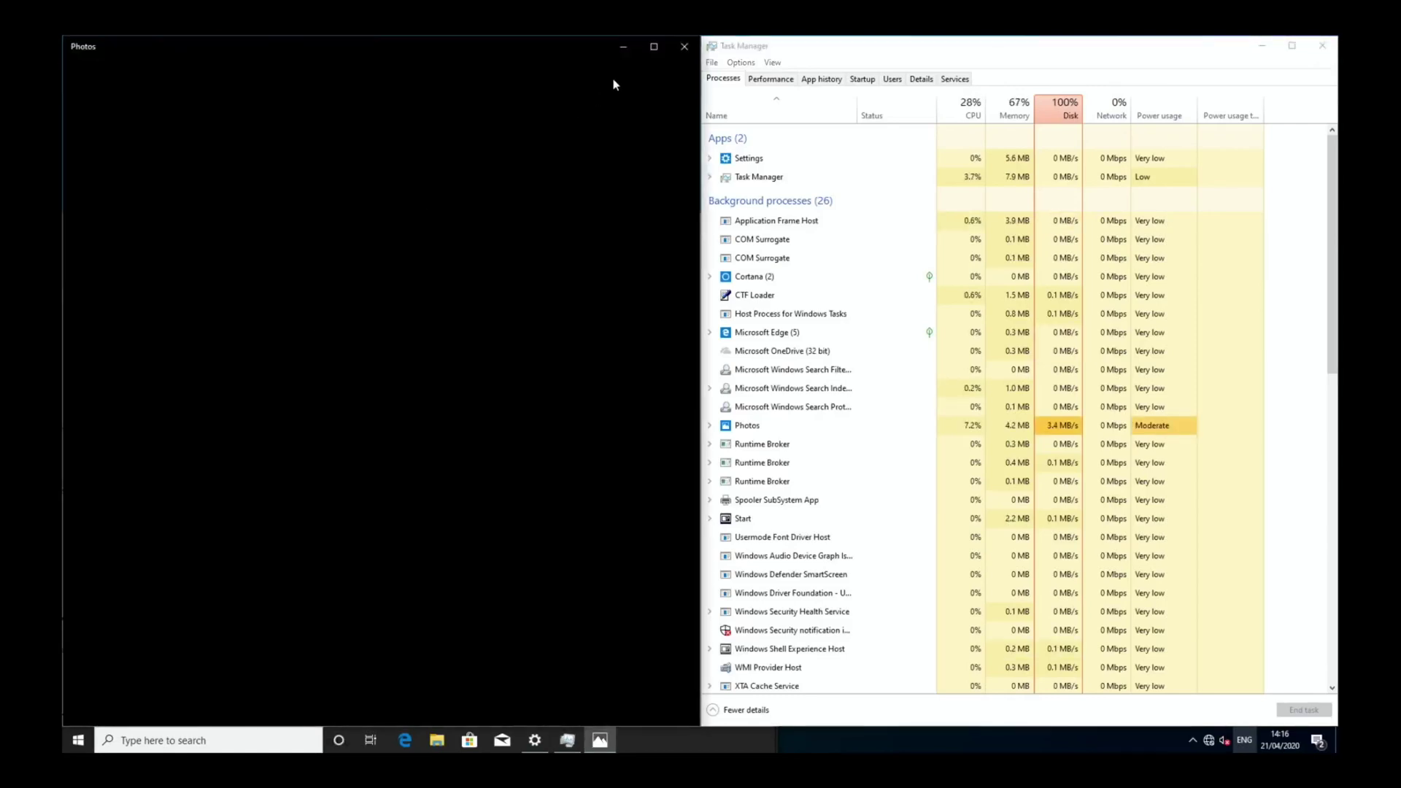
Step: Close Photos and show Task Manager's Performance tab with the CPU graph
click(684, 46)
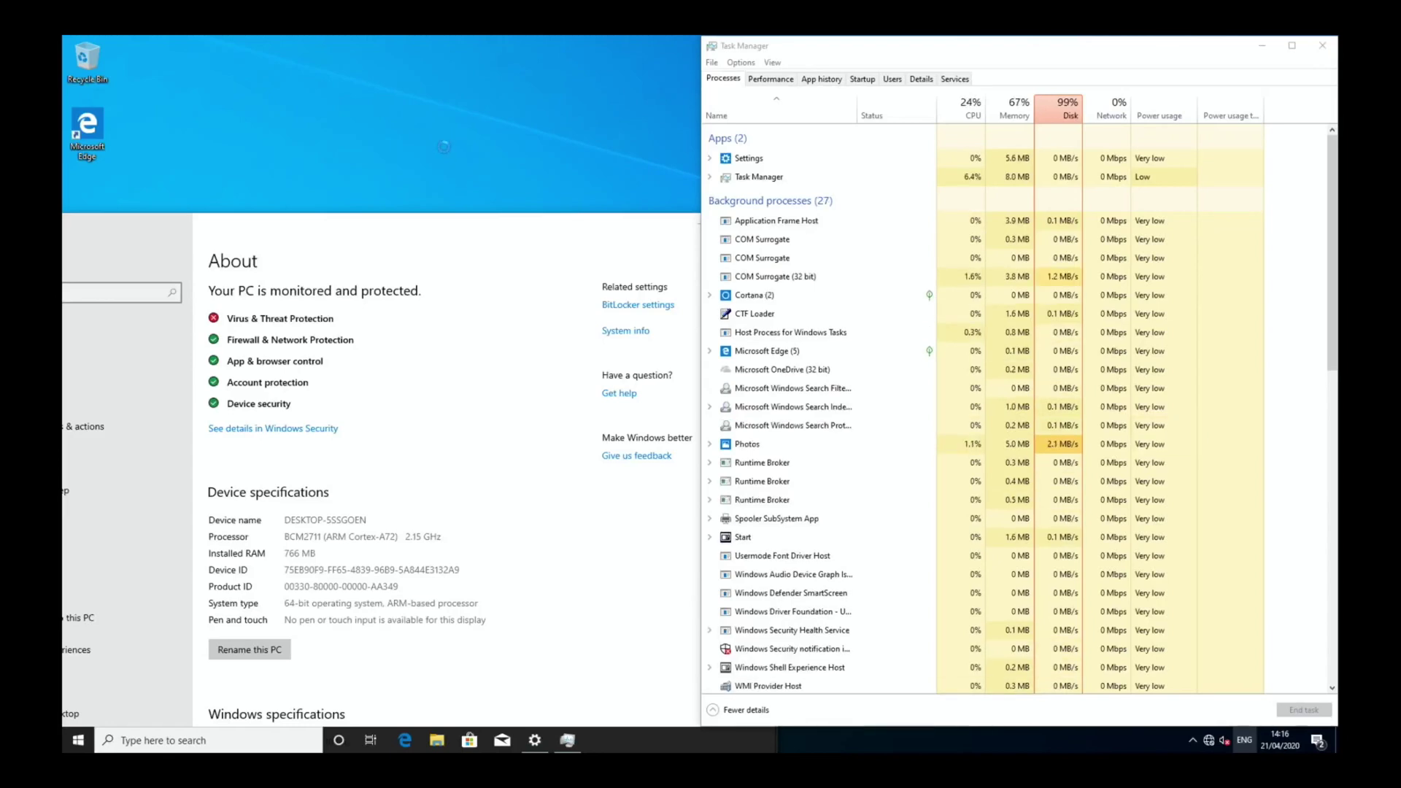
right_click(450, 139)
mouse_move(460, 166)
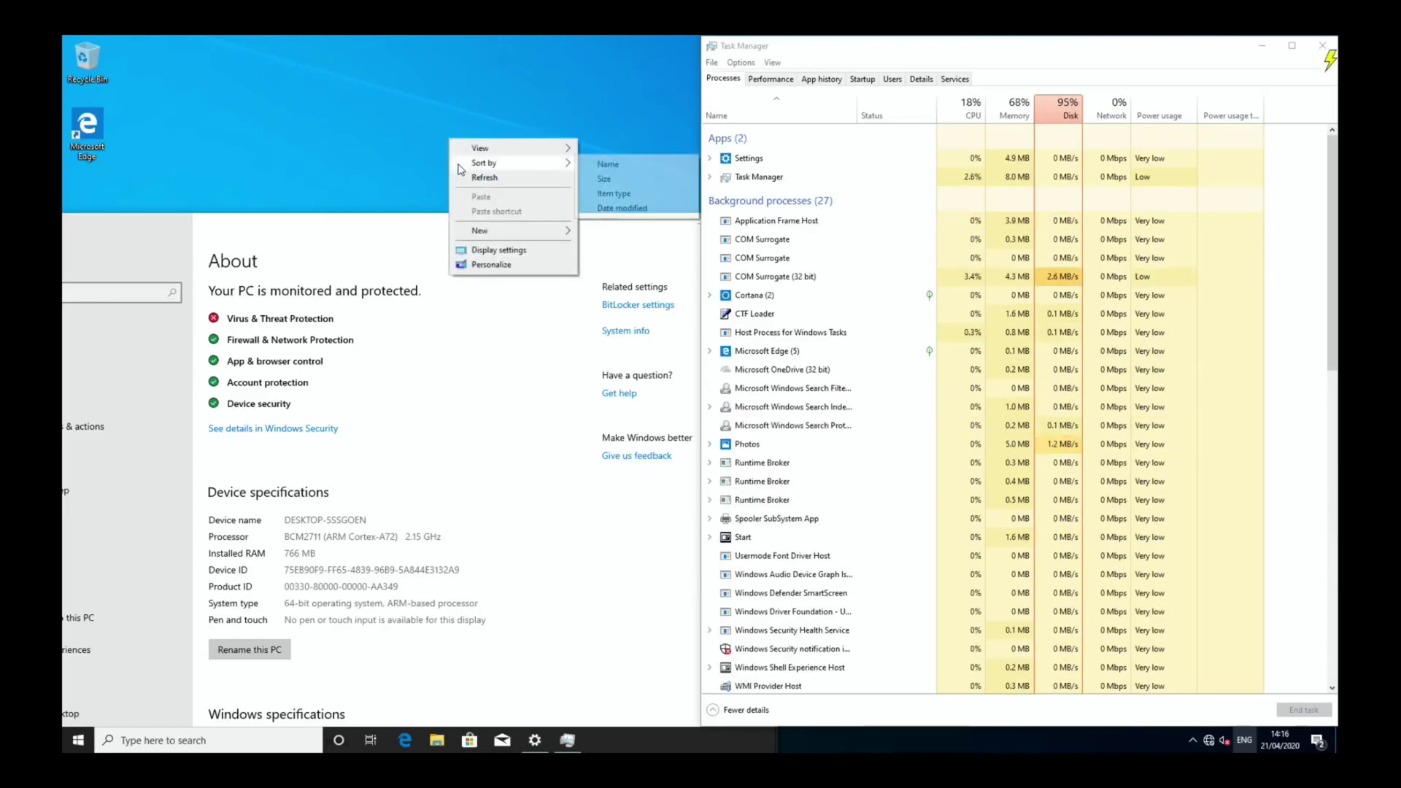
click(768, 86)
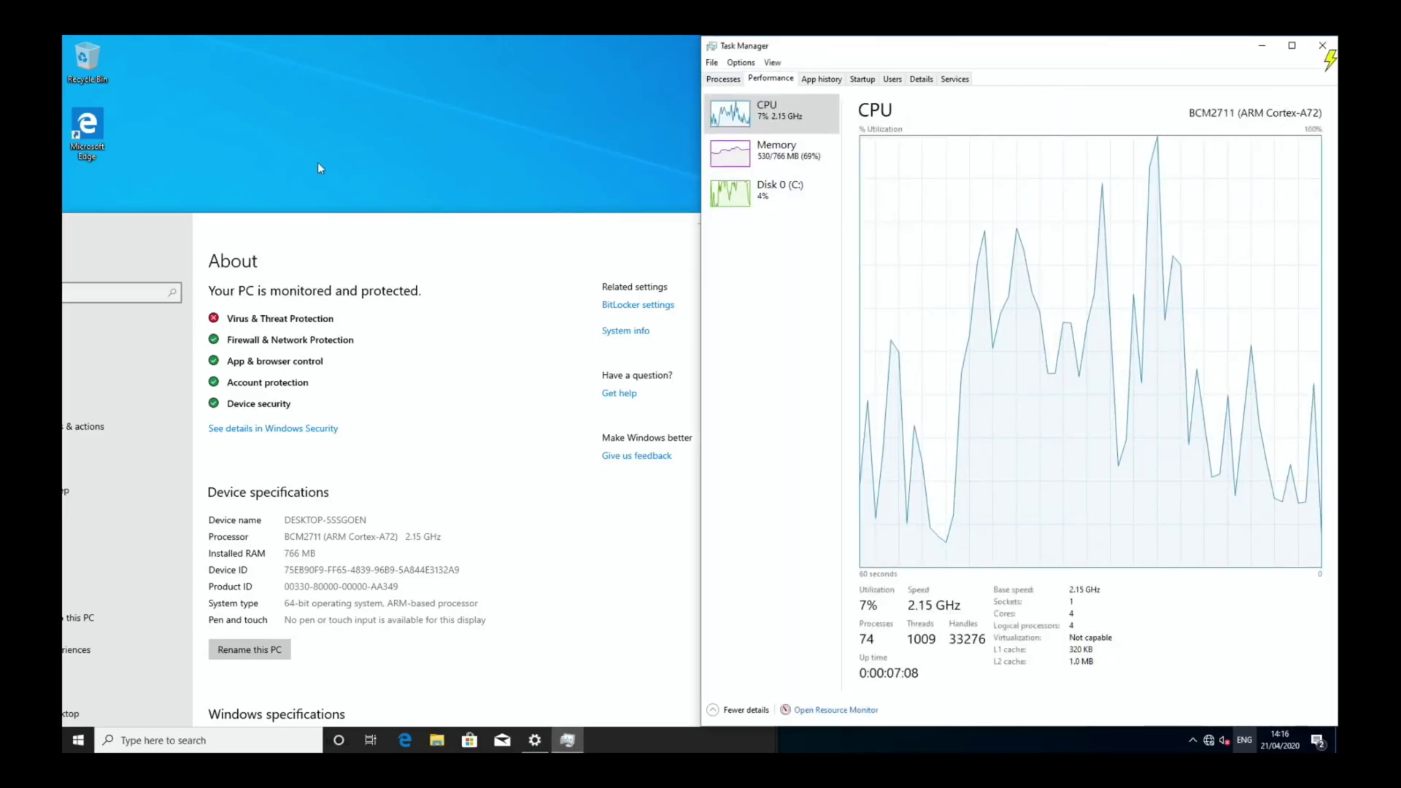
Step: Set the night-sky picture as the desktop background via Personalize, then close Settings
right_click(294, 141)
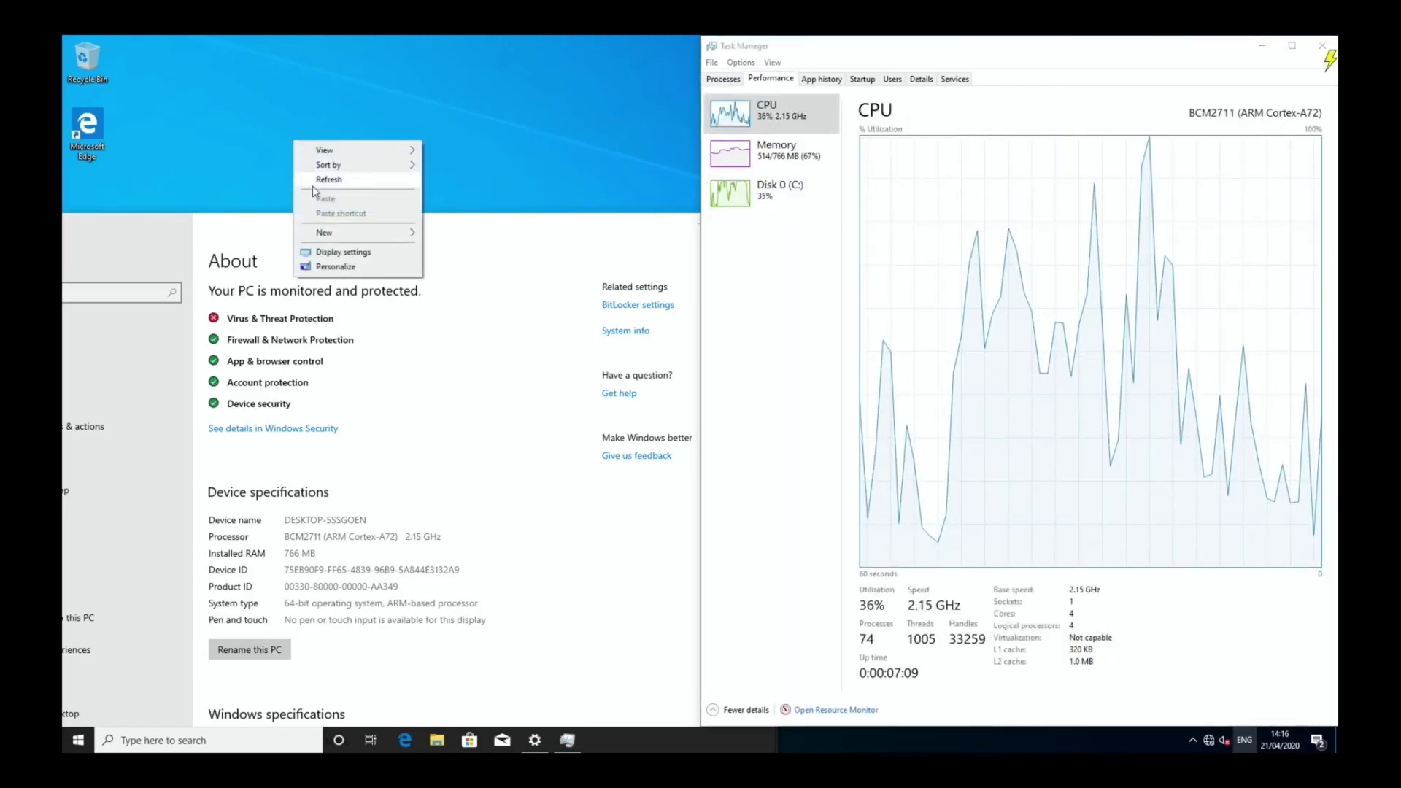
click(325, 266)
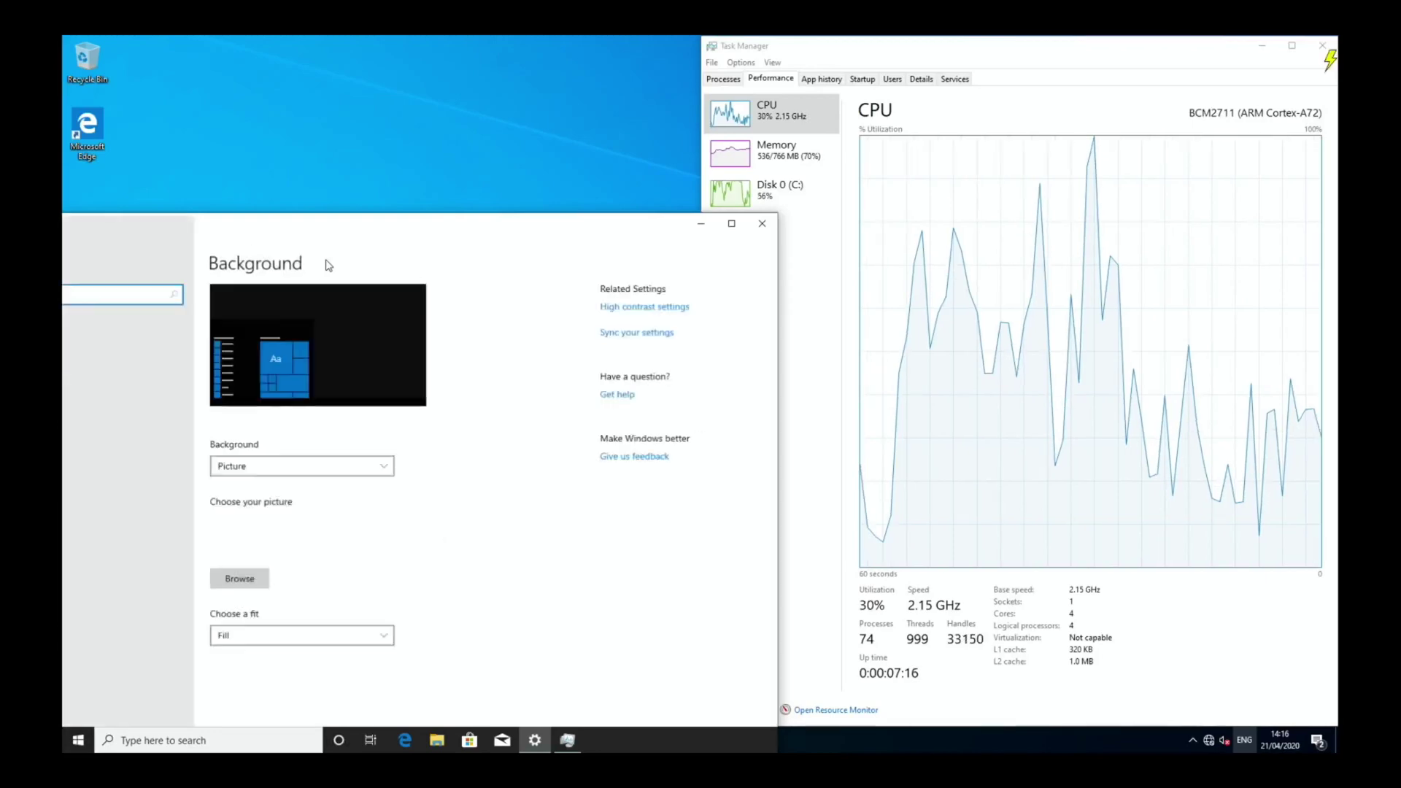
click(289, 532)
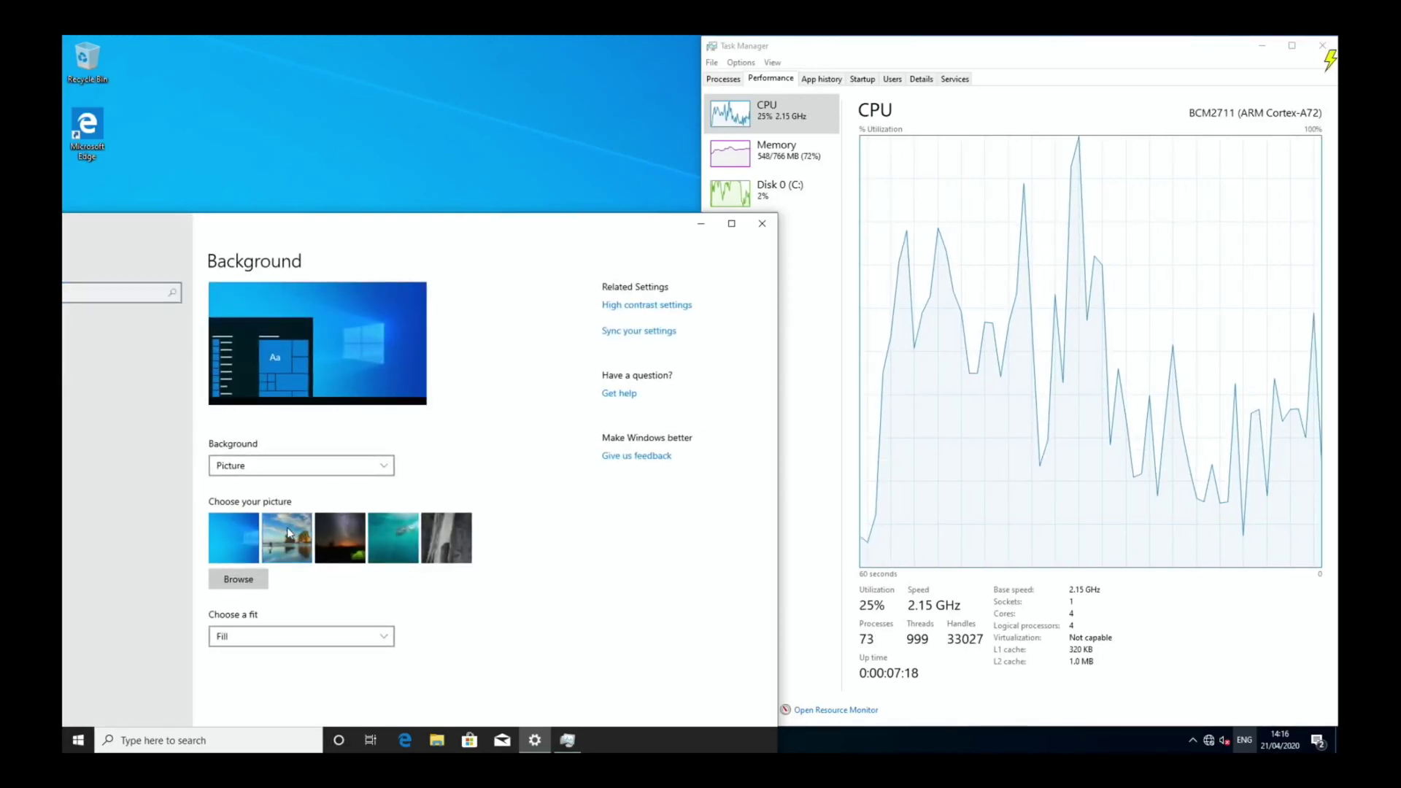
click(333, 540)
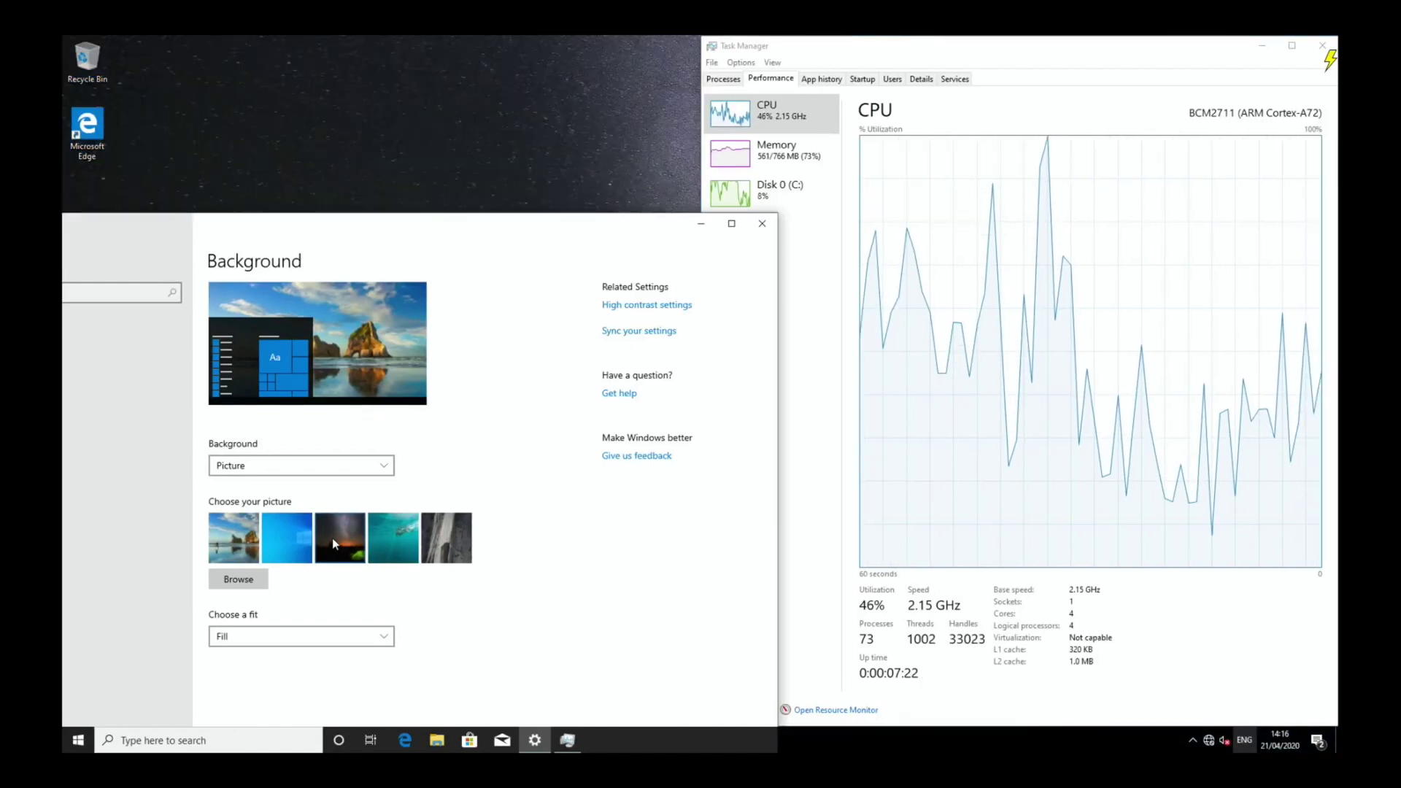
click(399, 545)
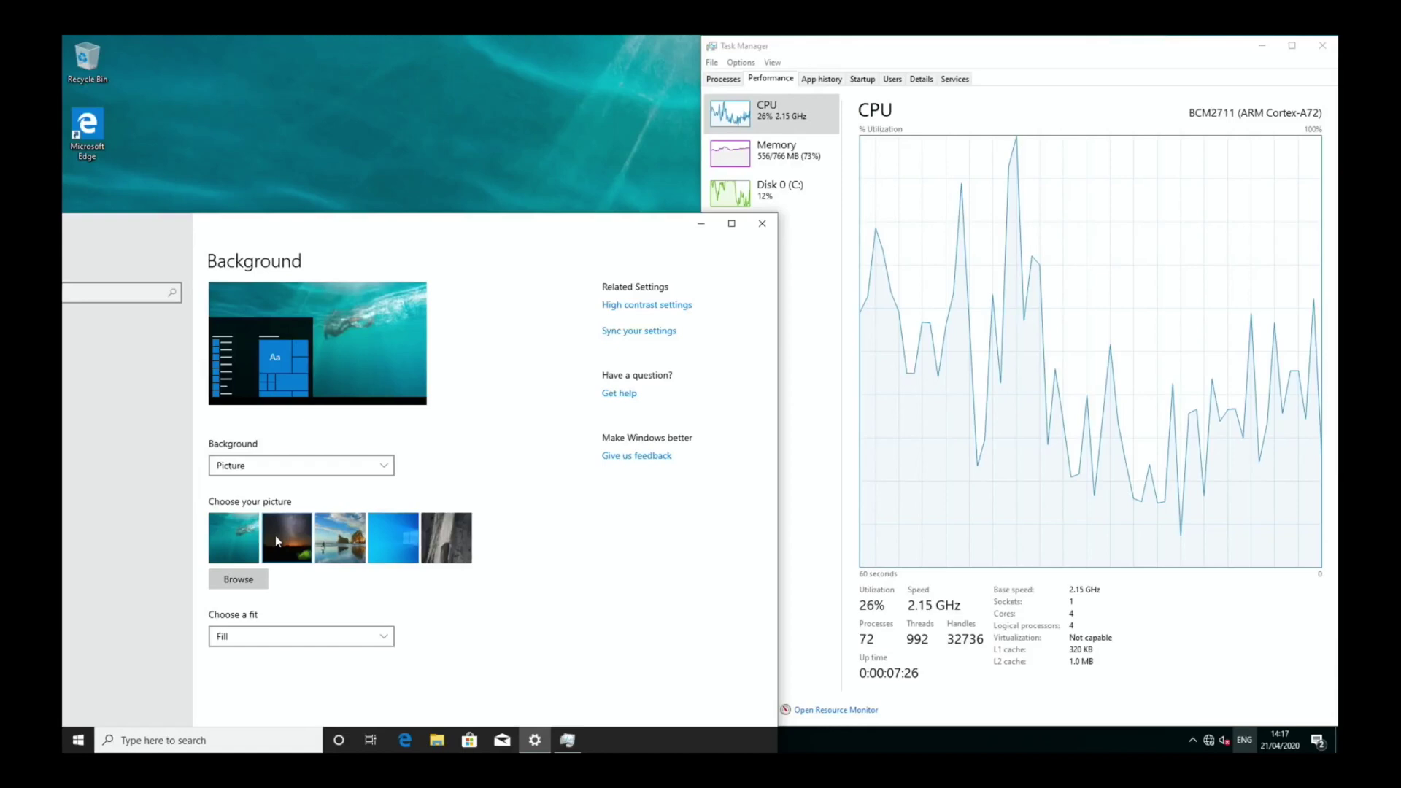
click(274, 536)
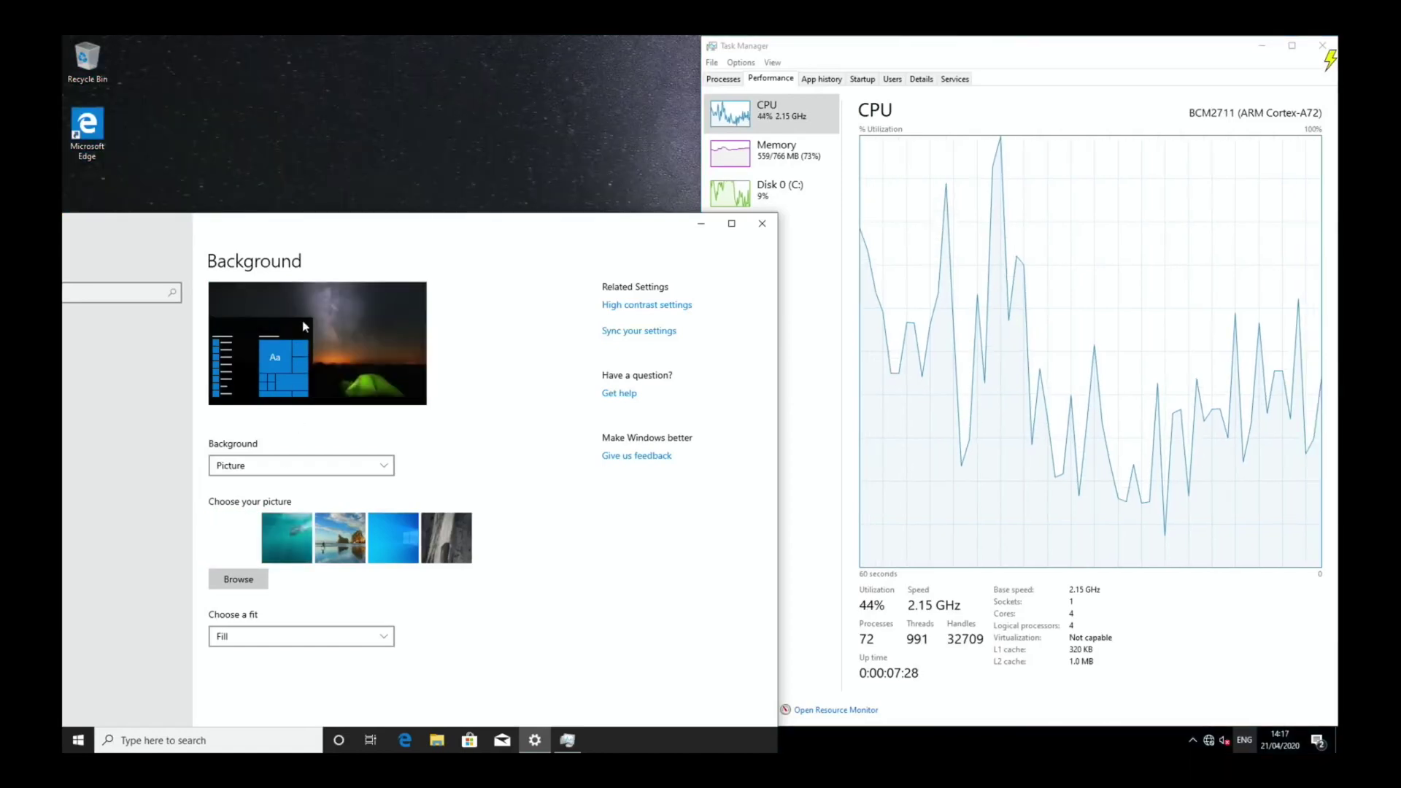
drag(584, 223, 727, 81)
click(905, 81)
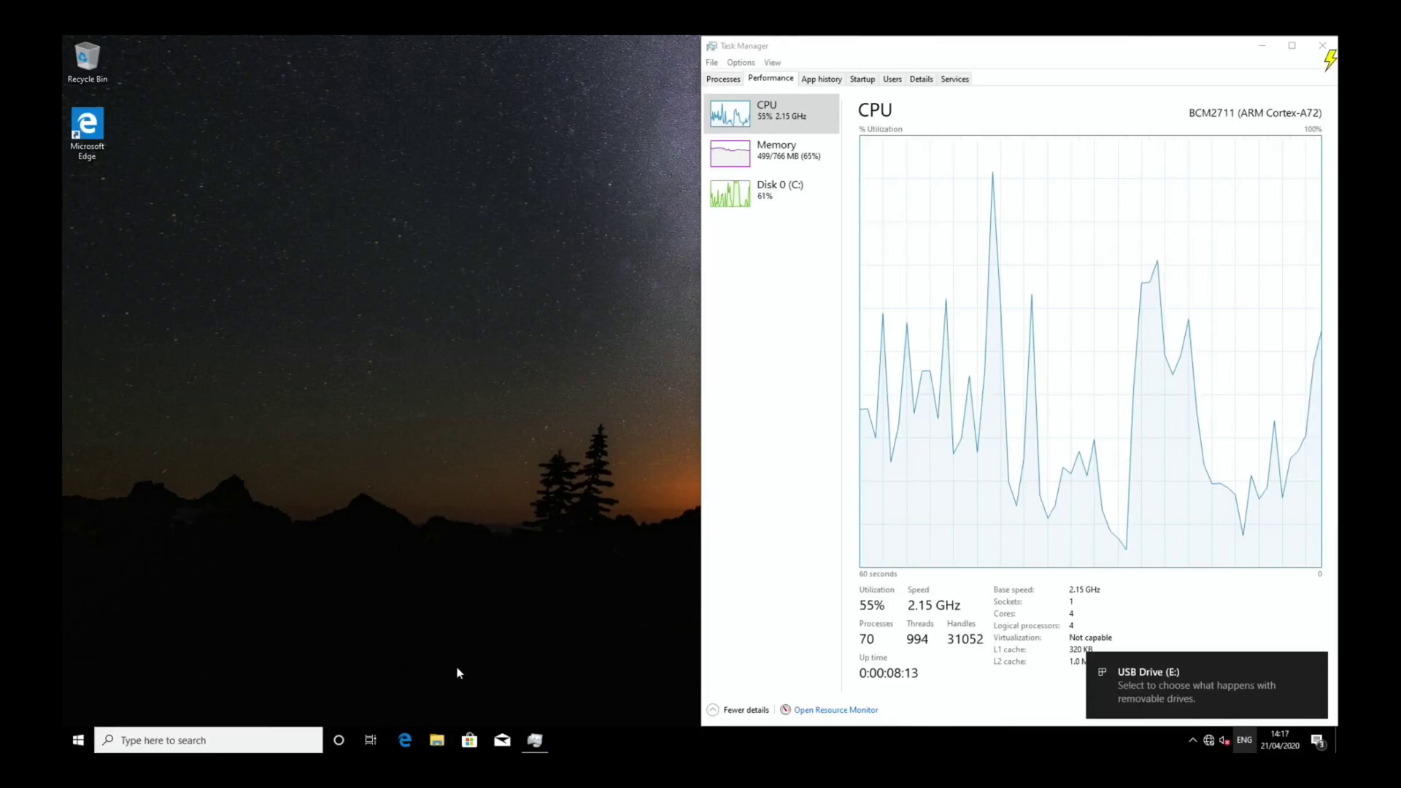
Step: Open File Explorer from the taskbar to Quick access
click(433, 744)
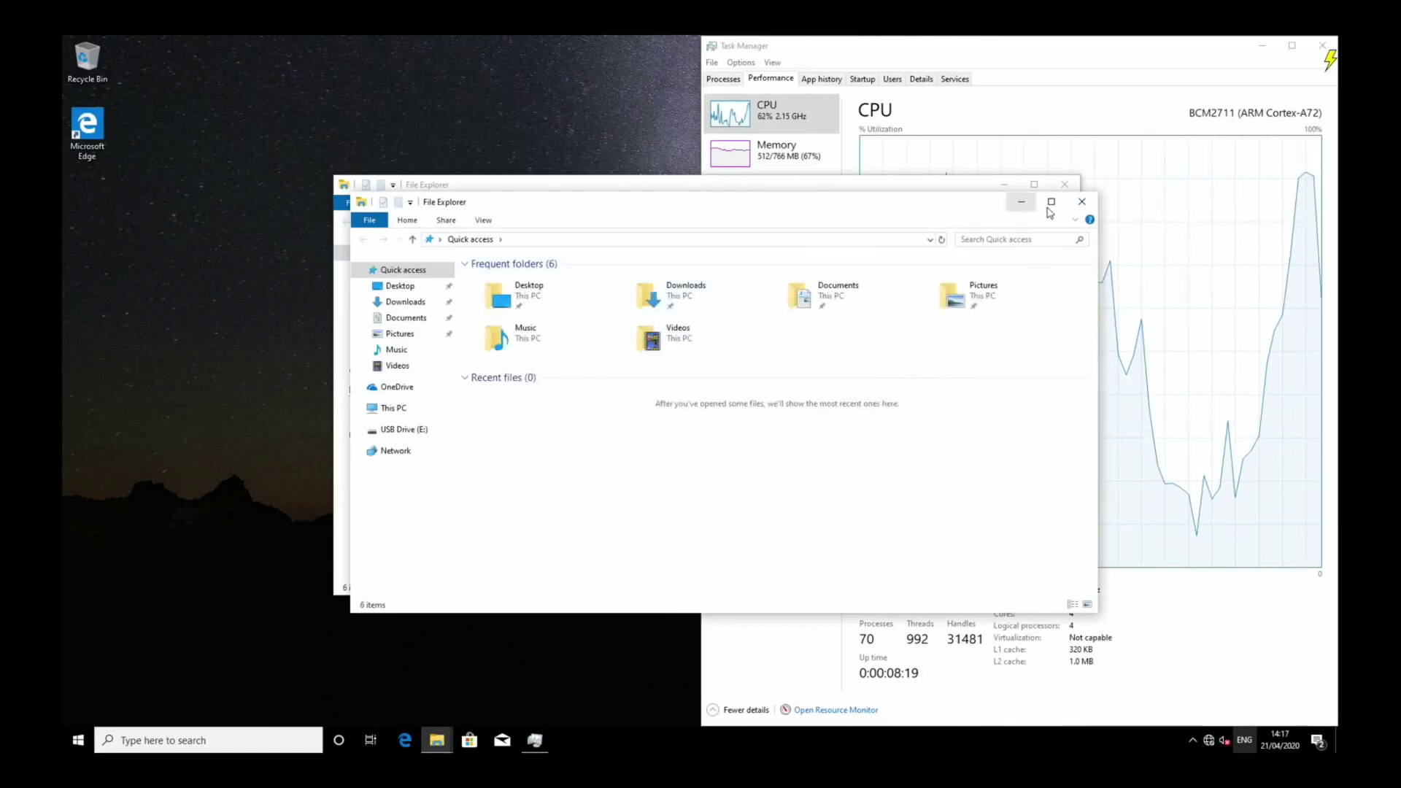
Step: Open USB Drive (E:) and copy the 01 Ain't Nobody MP3 to the desktop
click(1081, 201)
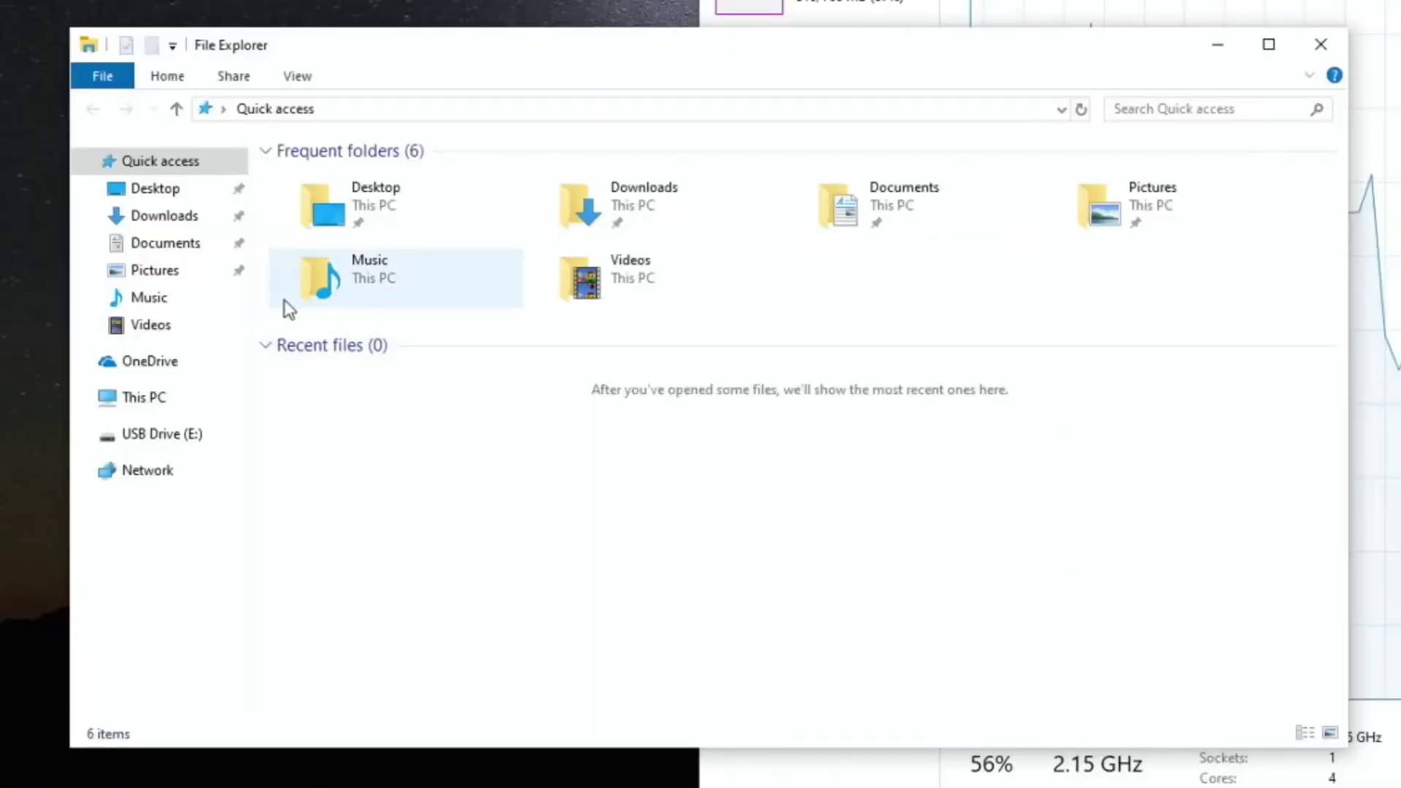
click(149, 434)
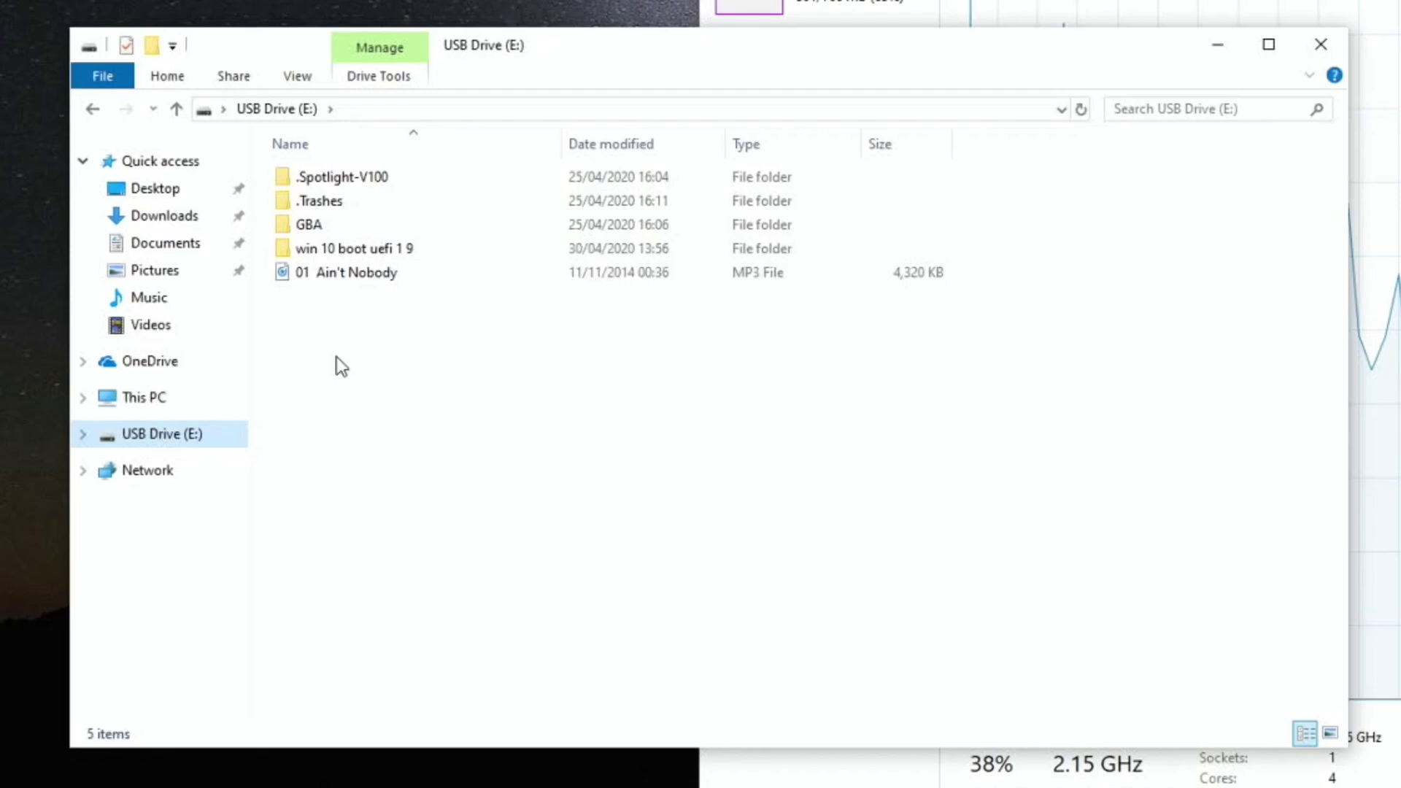
click(335, 276)
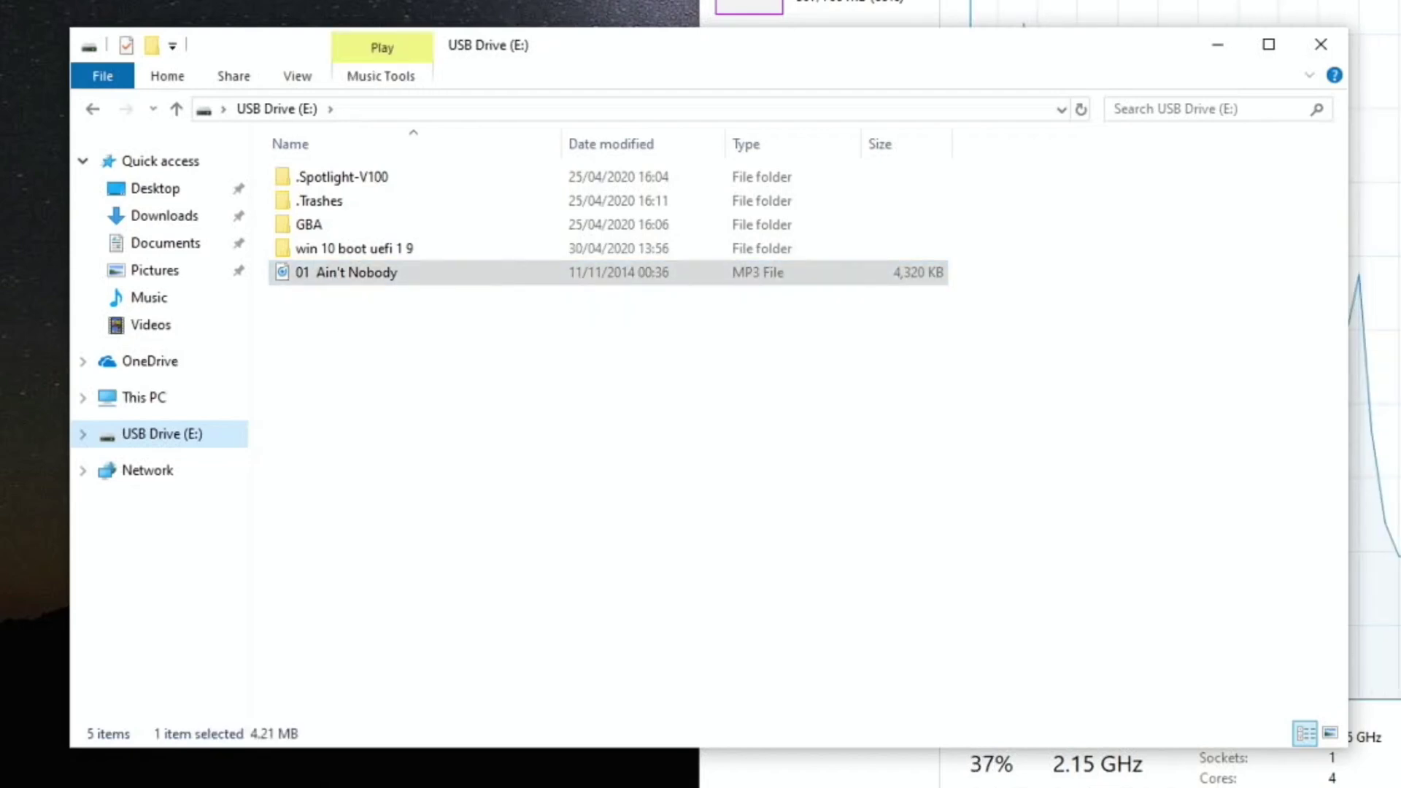
key(Return)
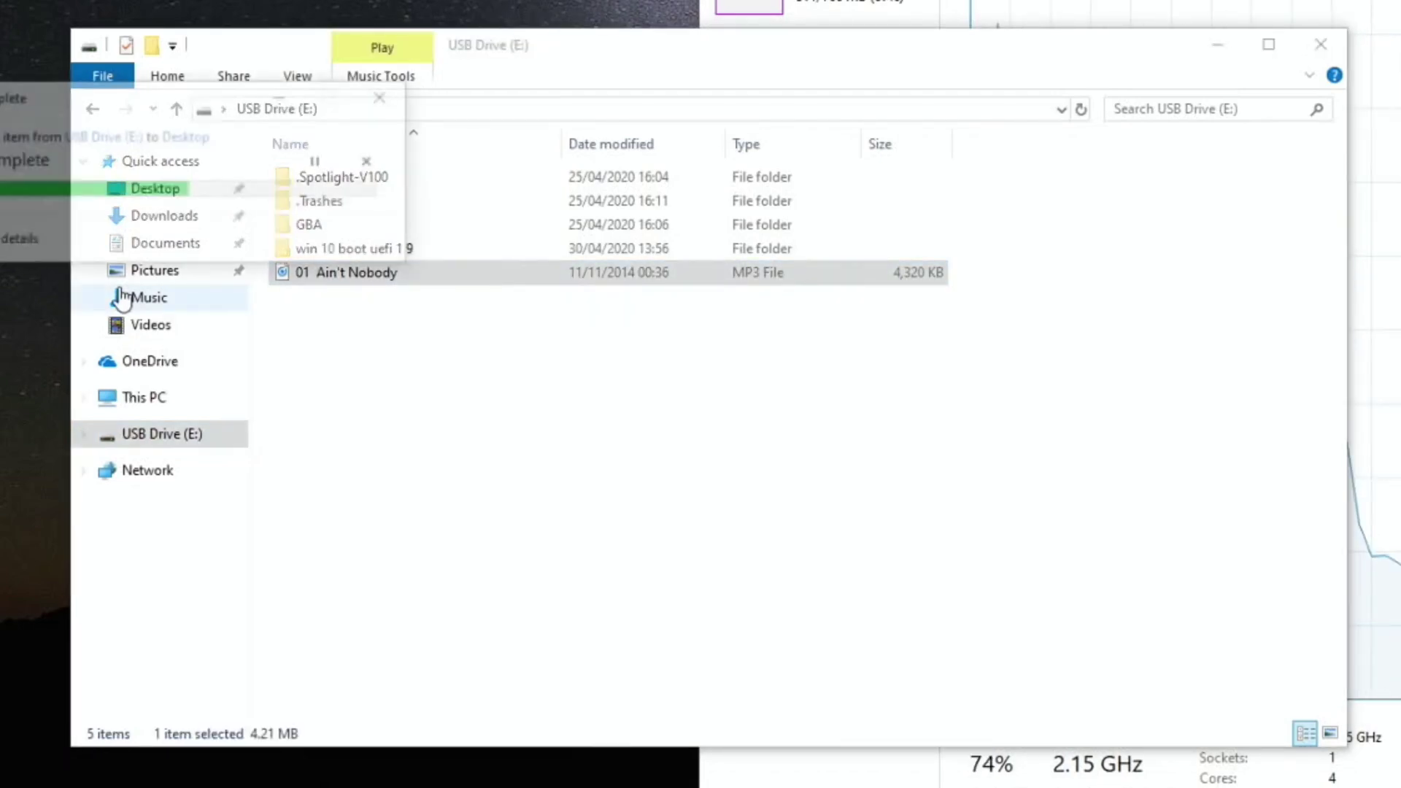
Step: Copy the GBA folder onto the desktop and close File Explorer
drag(296, 226, 29, 332)
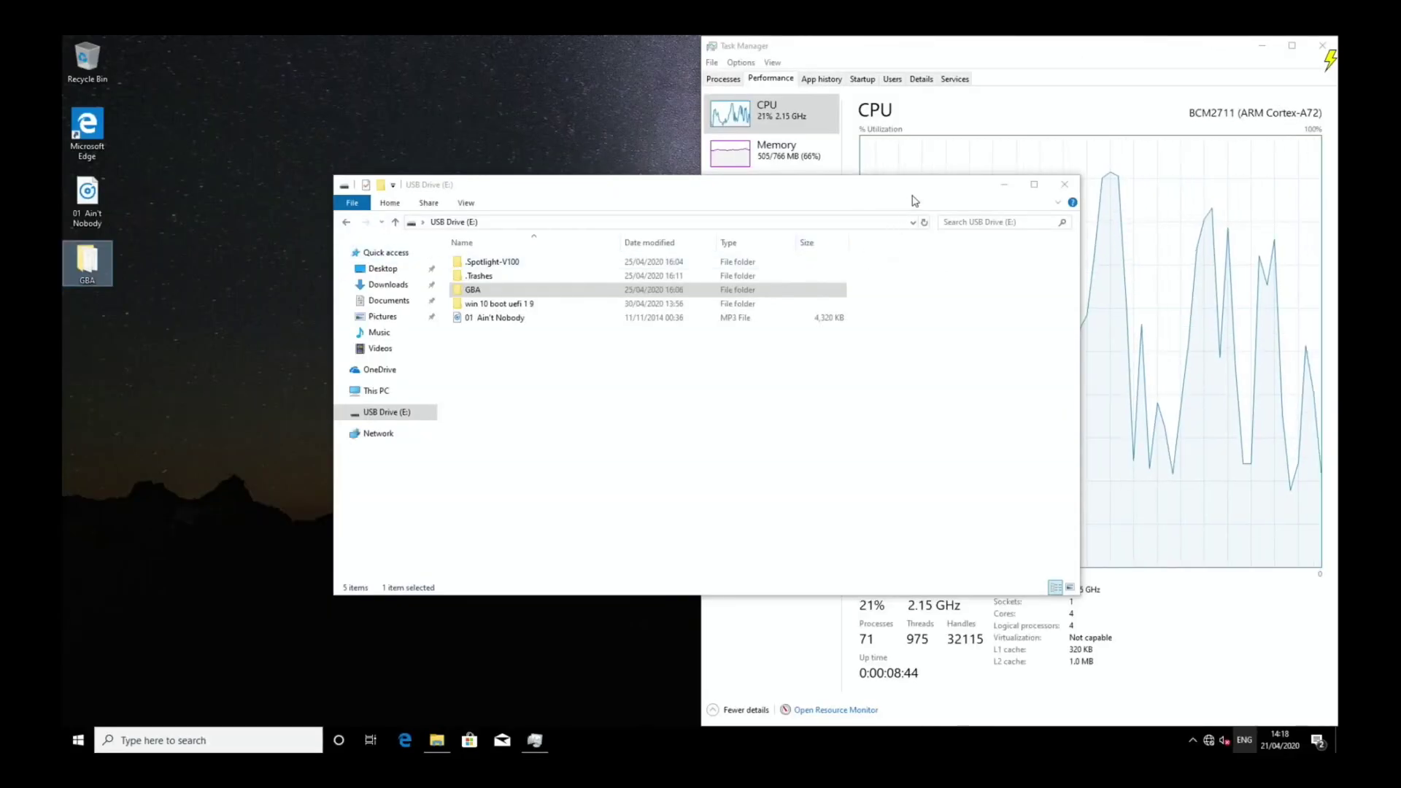
drag(900, 191, 843, 216)
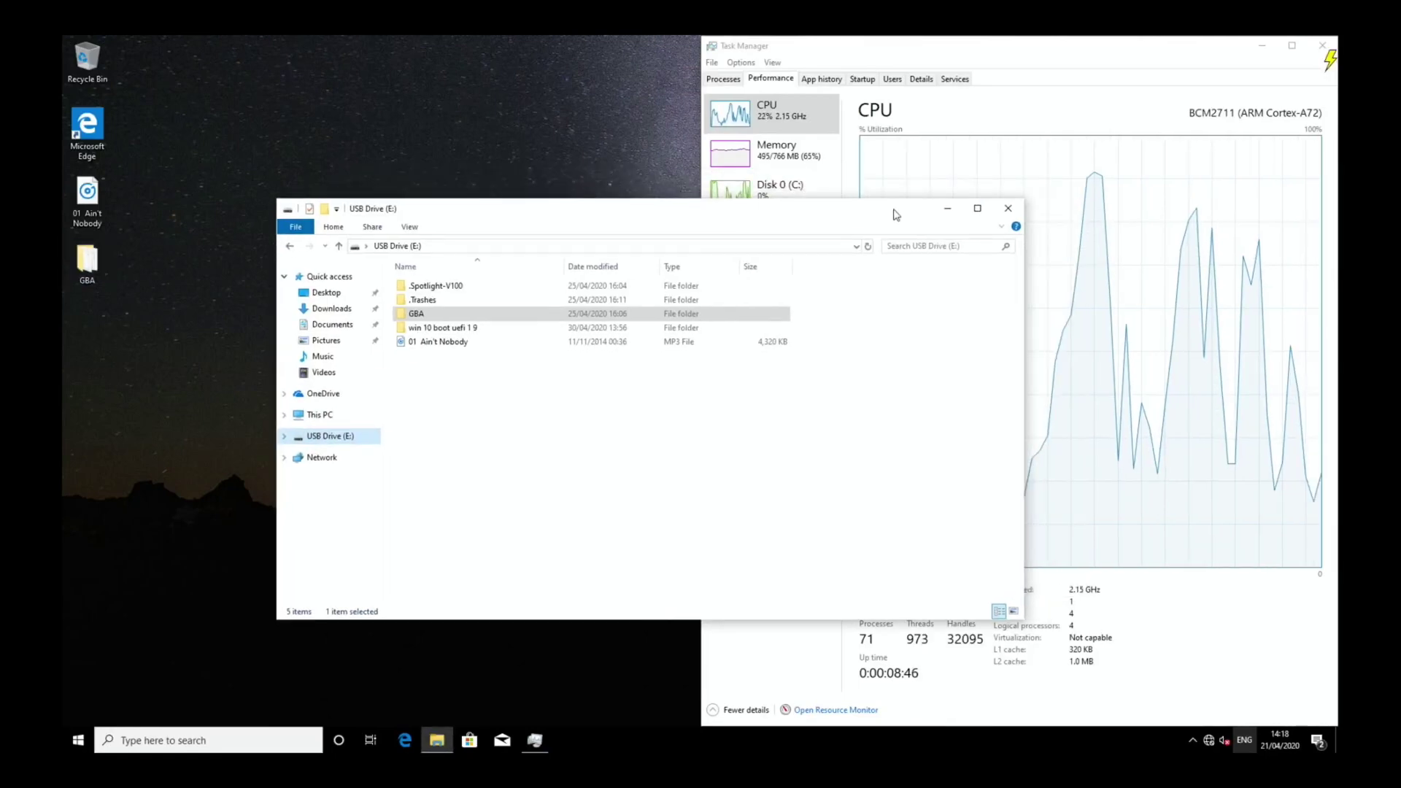
click(1008, 208)
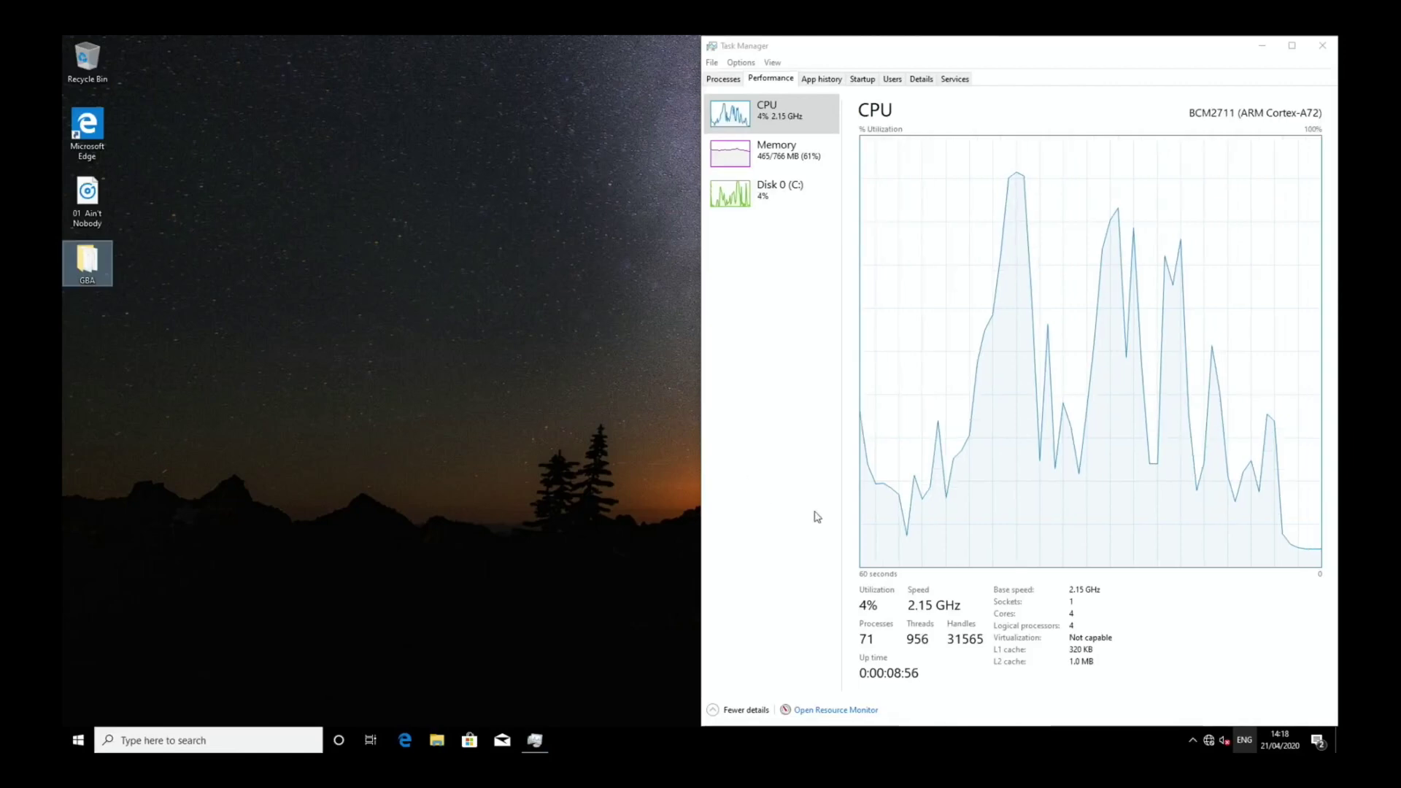
Step: Start the Playing Audio troubleshooter from the tray speaker icon, then cancel it
click(1224, 737)
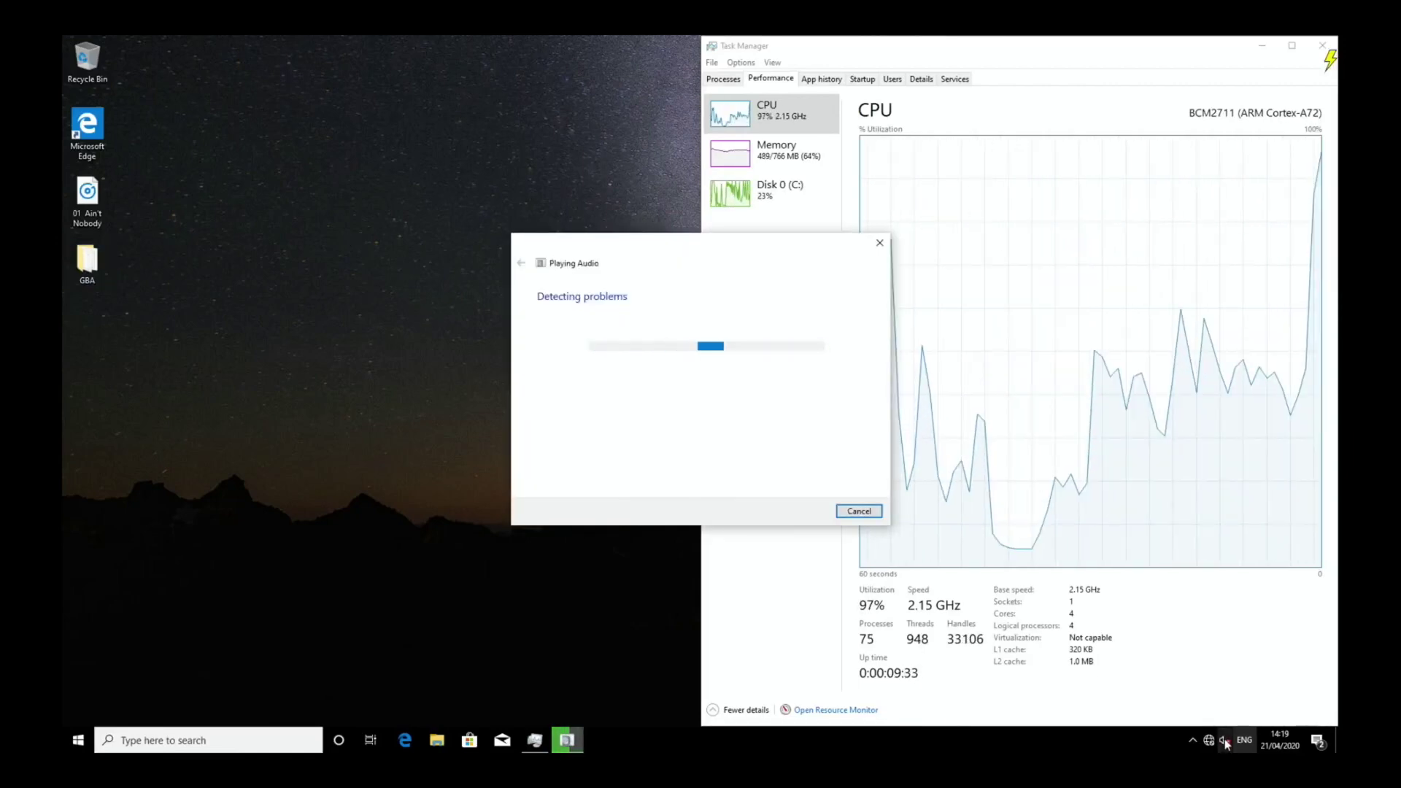
click(854, 513)
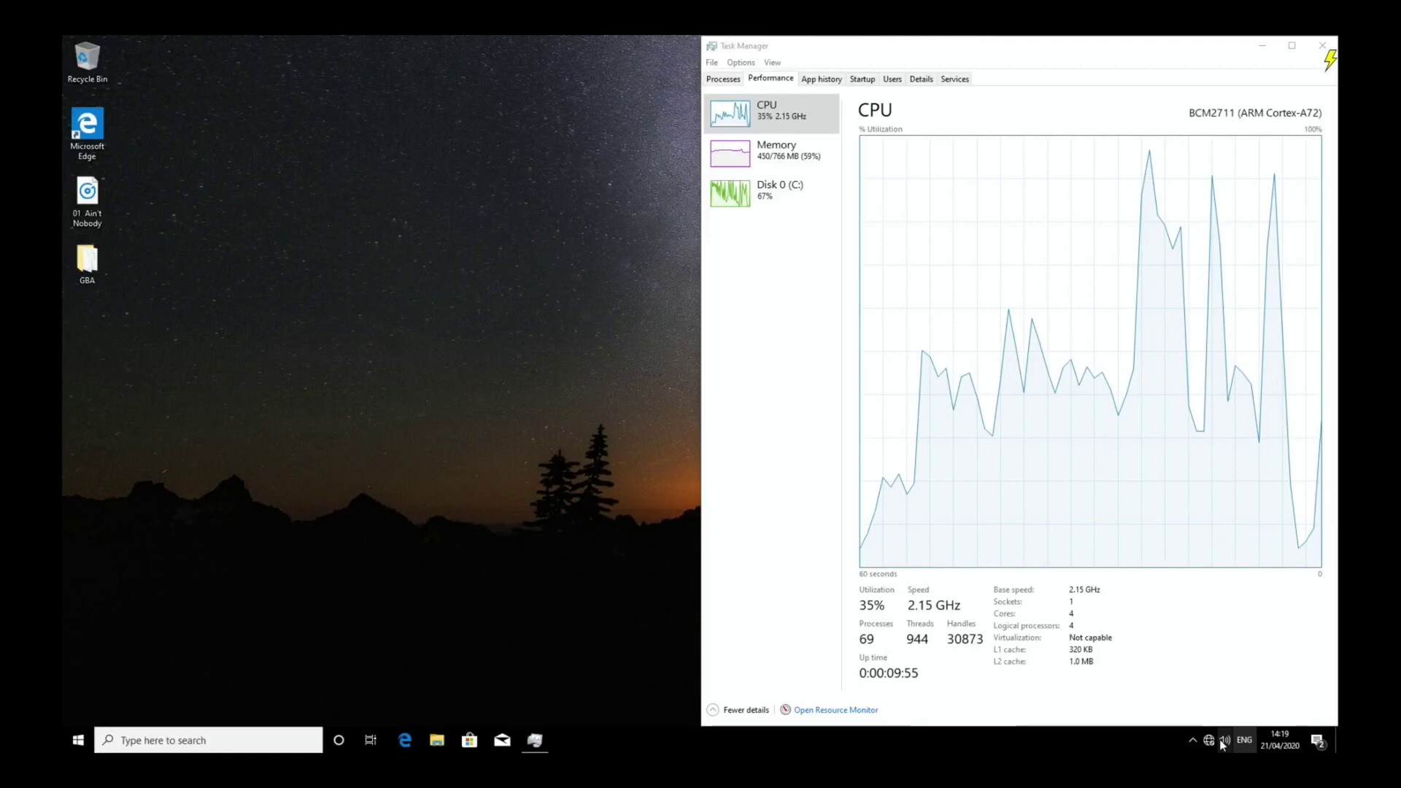
Step: Play the '01 Ain't Nobody' MP3 in Windows Media Player, accepting the recommended first-run settings
key(XF86AudioLowerVolume)
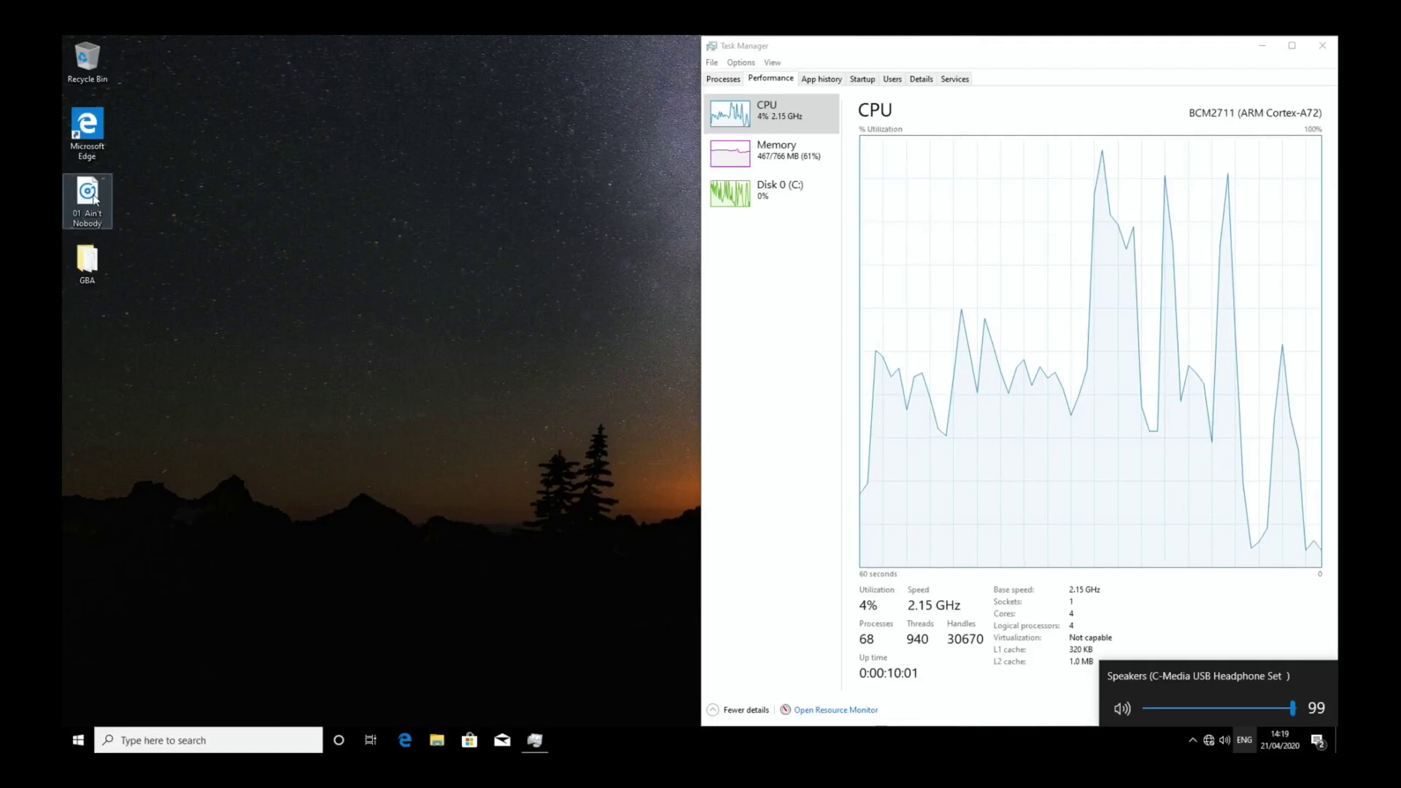
double_click(94, 200)
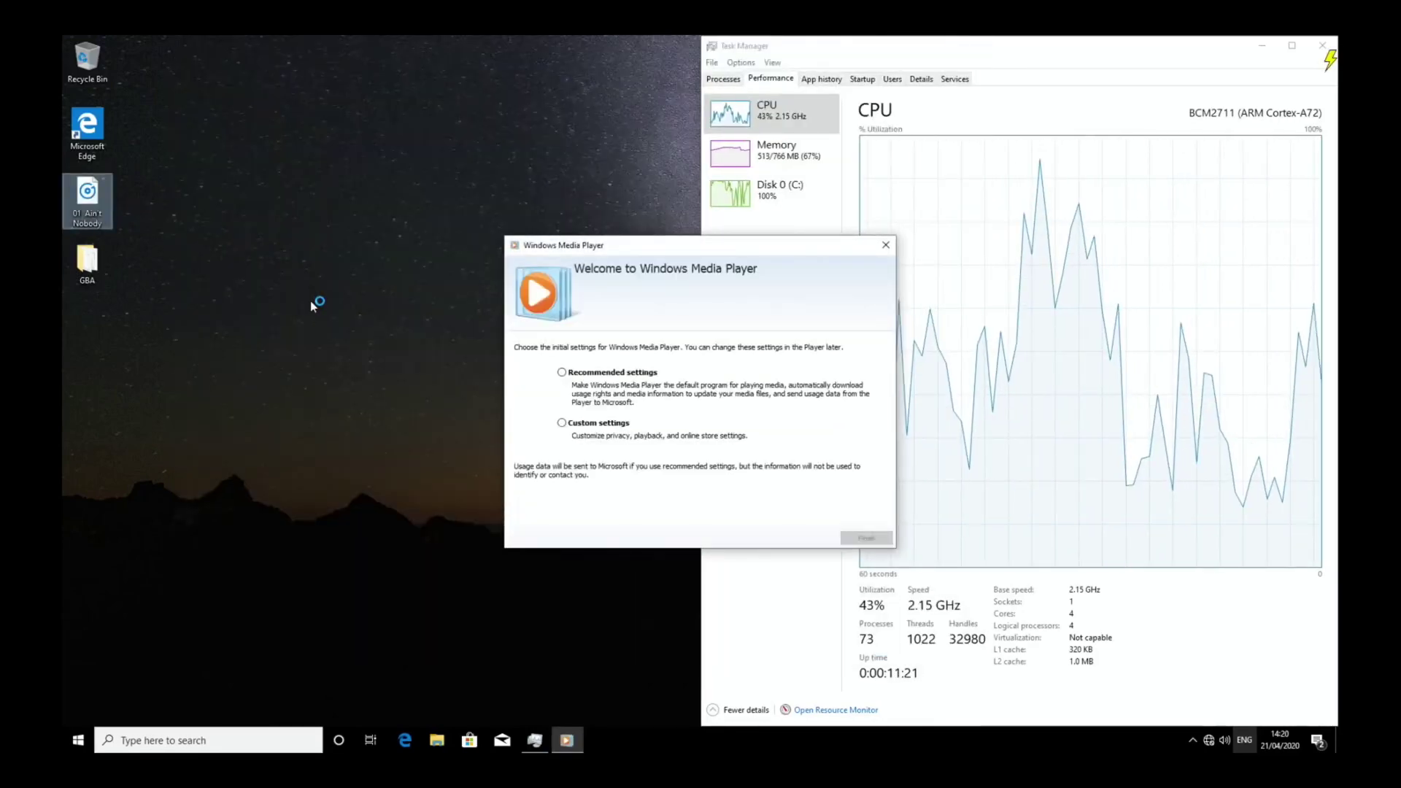
click(562, 372)
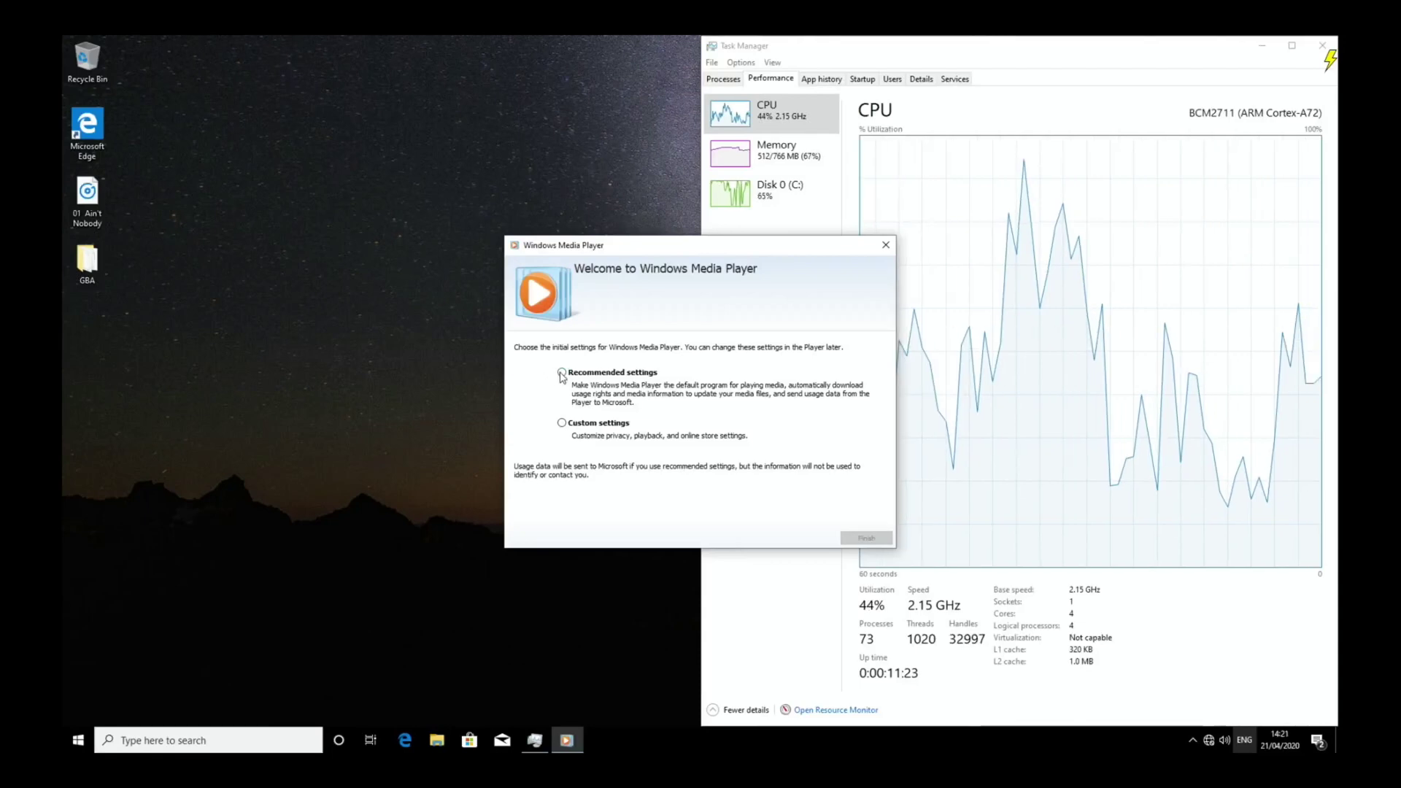
click(867, 538)
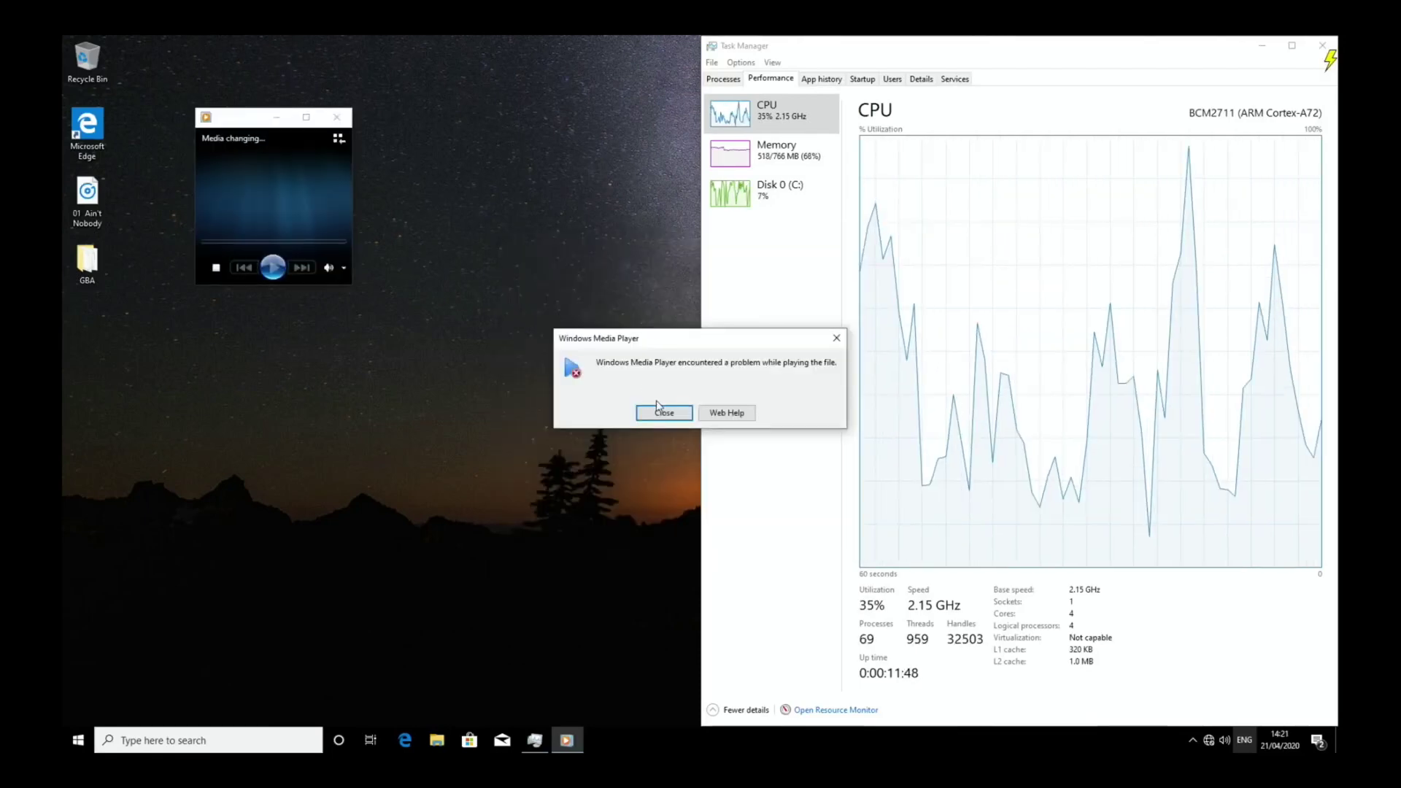
Step: Dismiss both playback error dialogs and close Windows Media Player
click(664, 413)
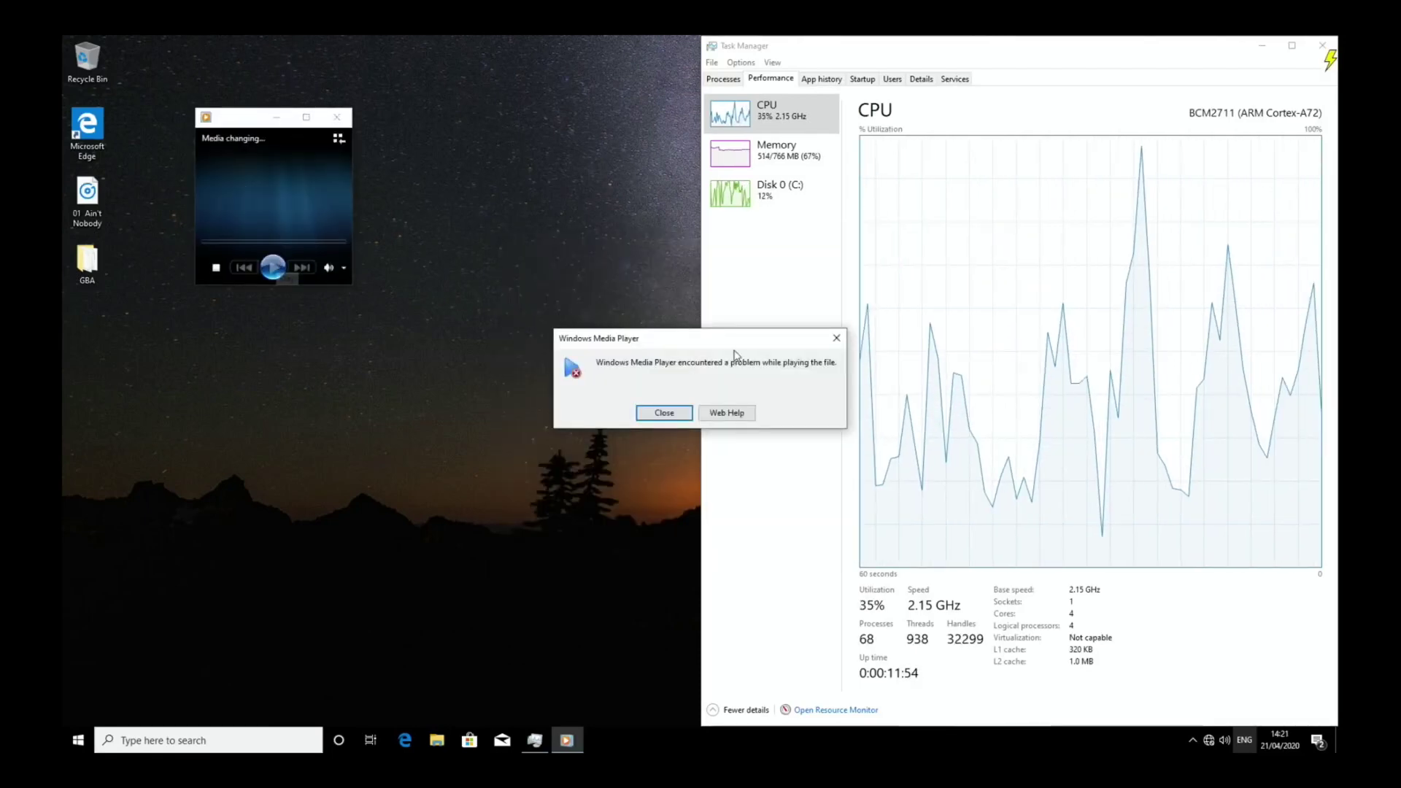
click(683, 418)
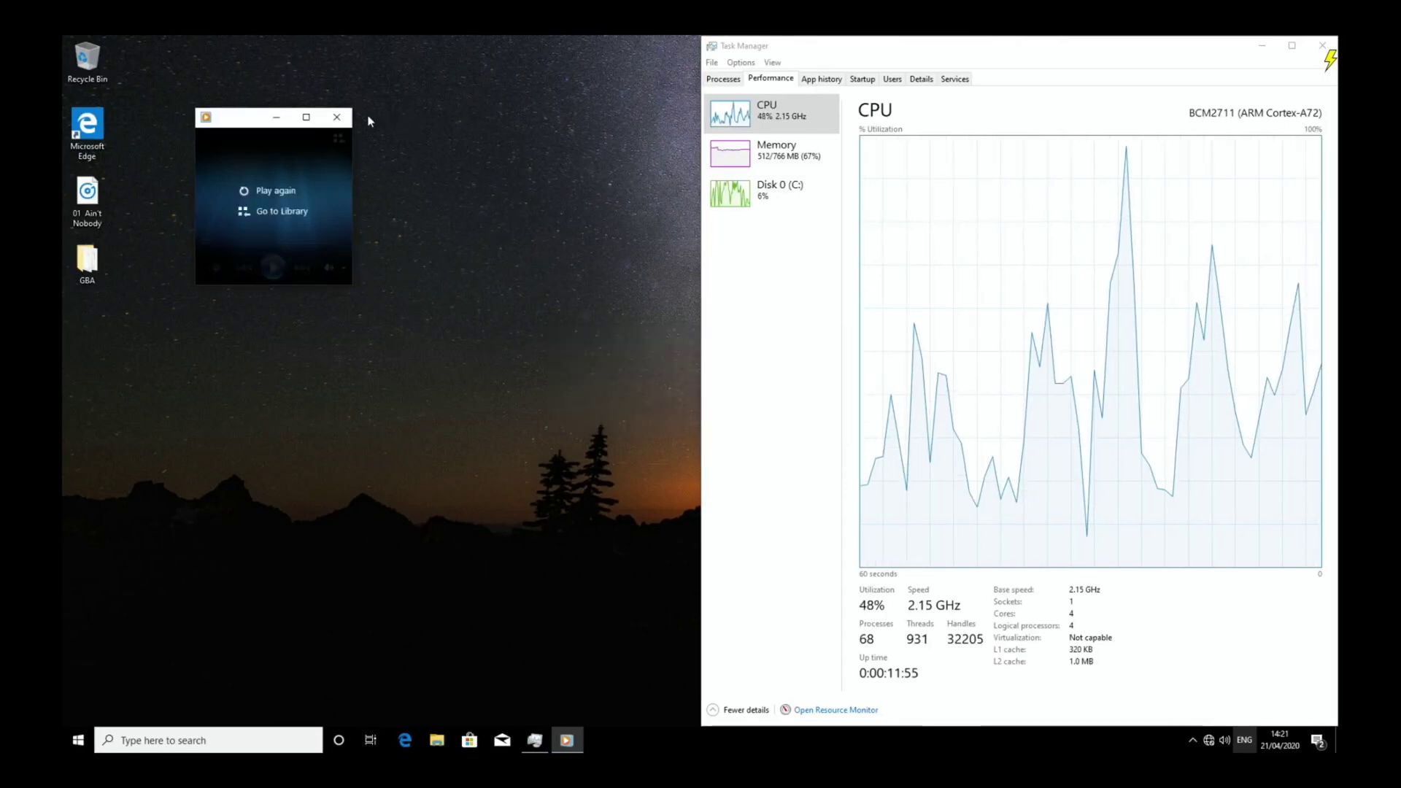
click(343, 121)
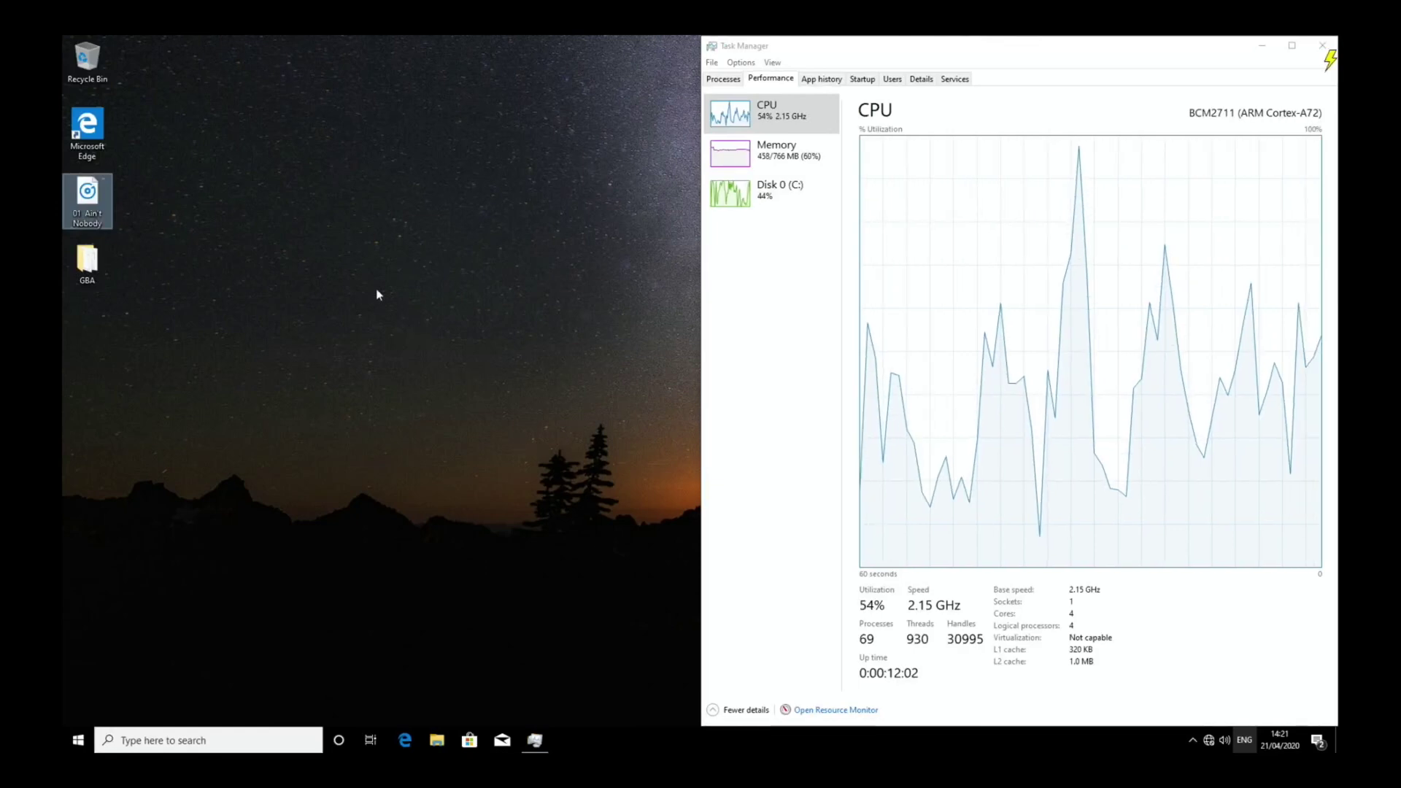
key(Down)
key(Return)
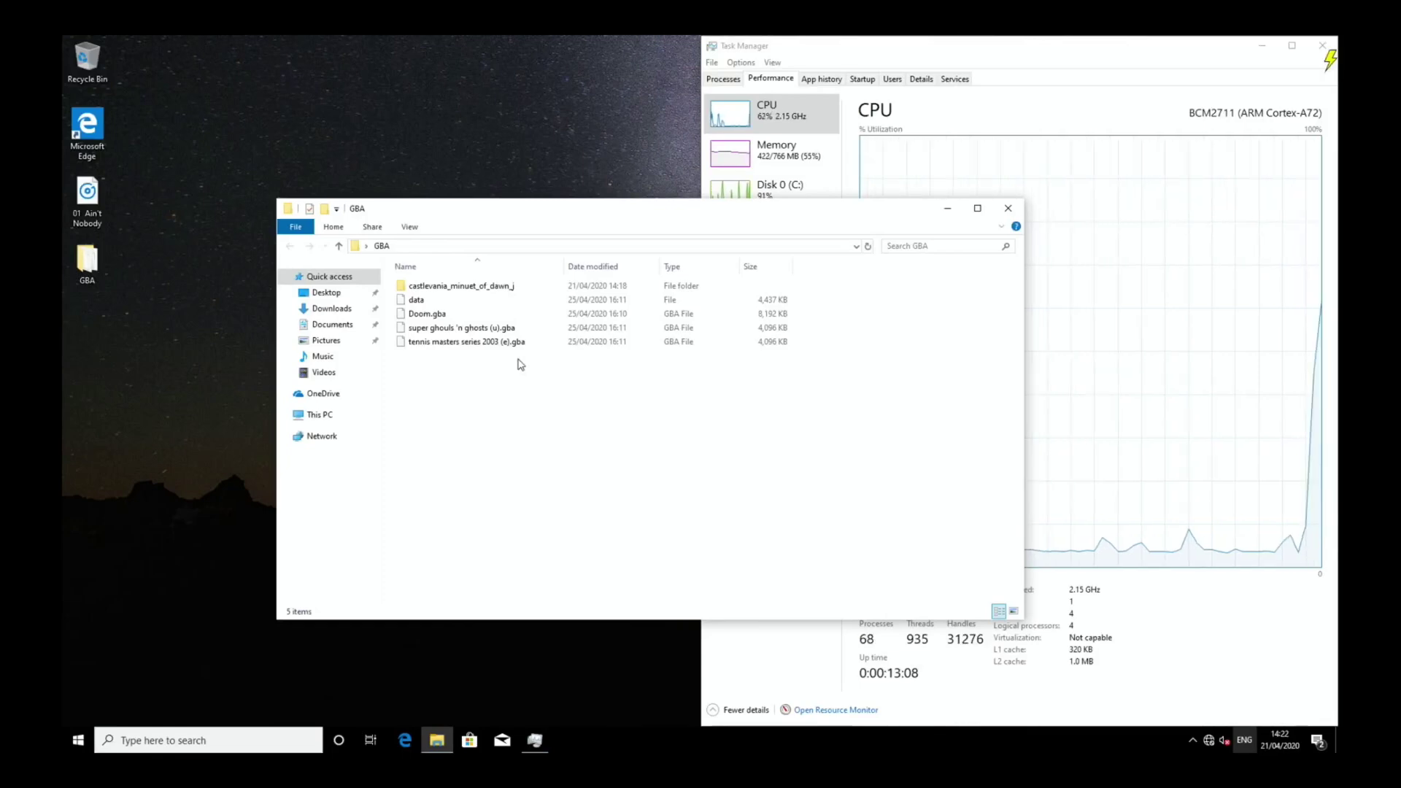
click(485, 285)
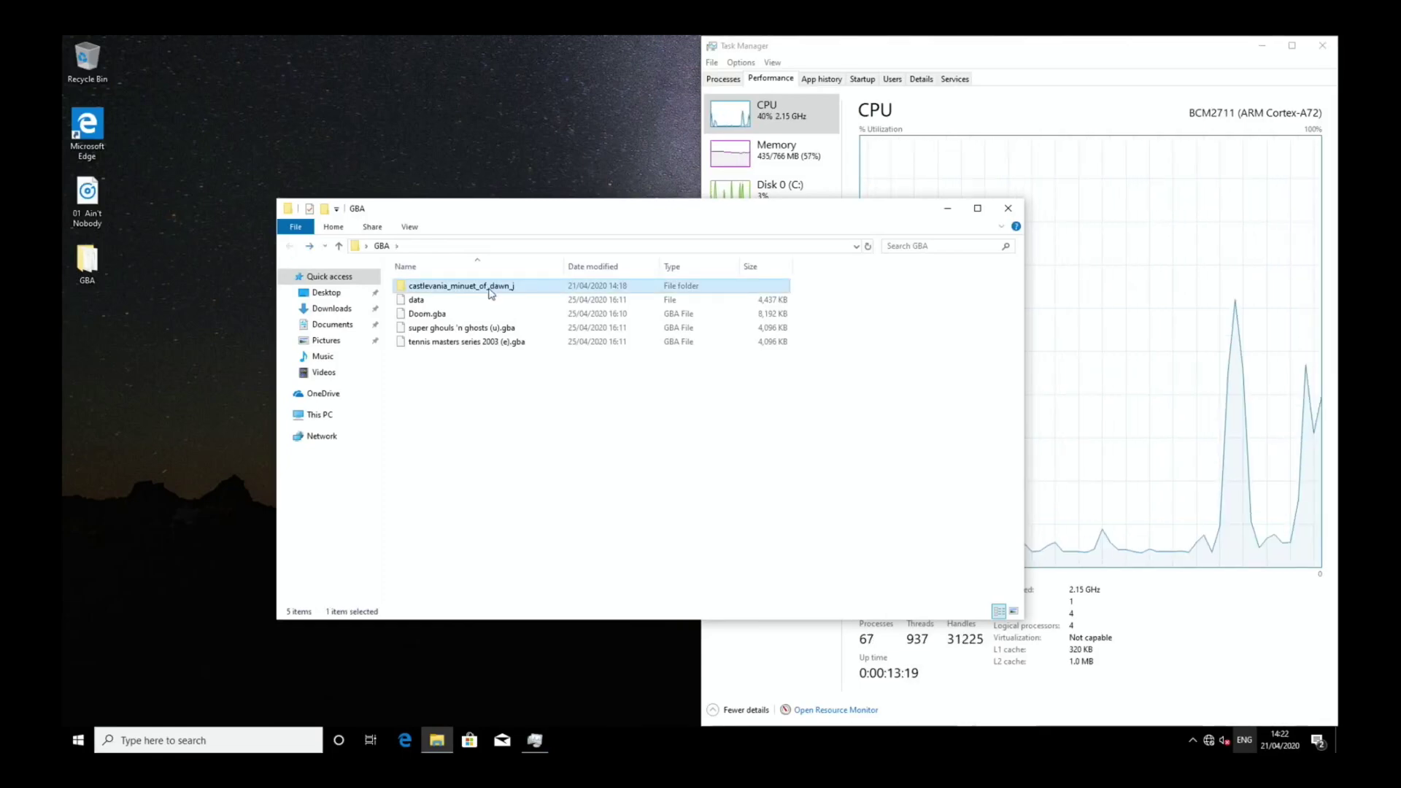
click(460, 369)
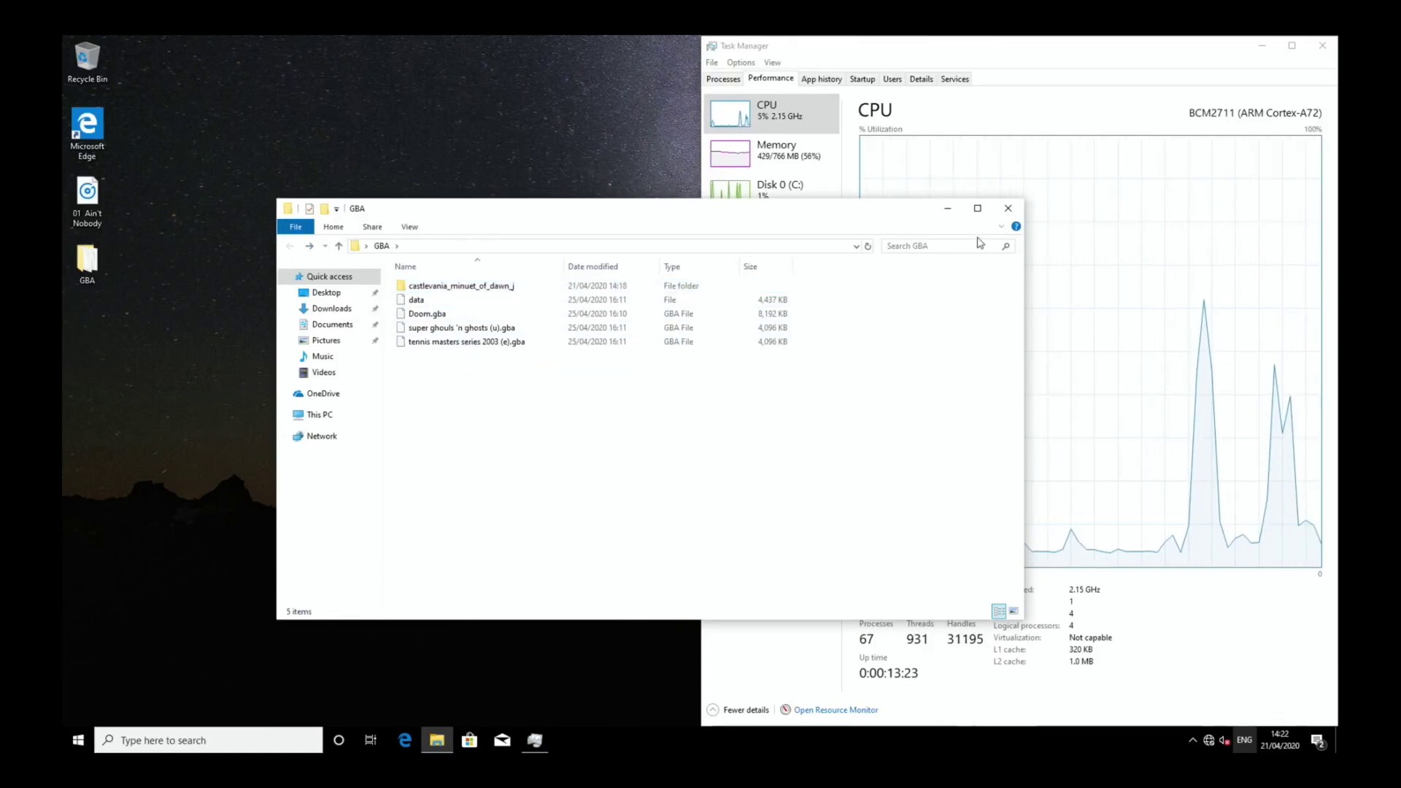
click(1005, 218)
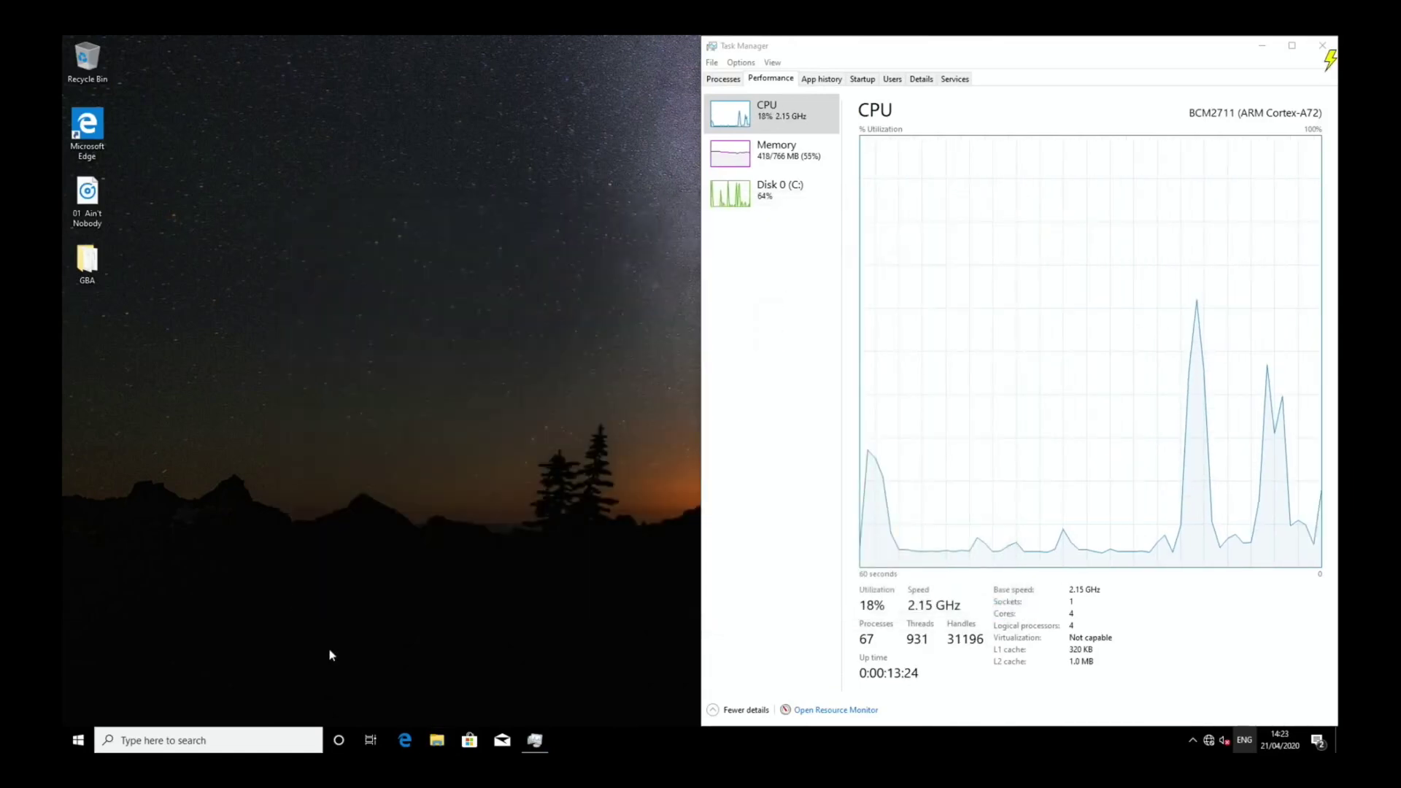
click(79, 740)
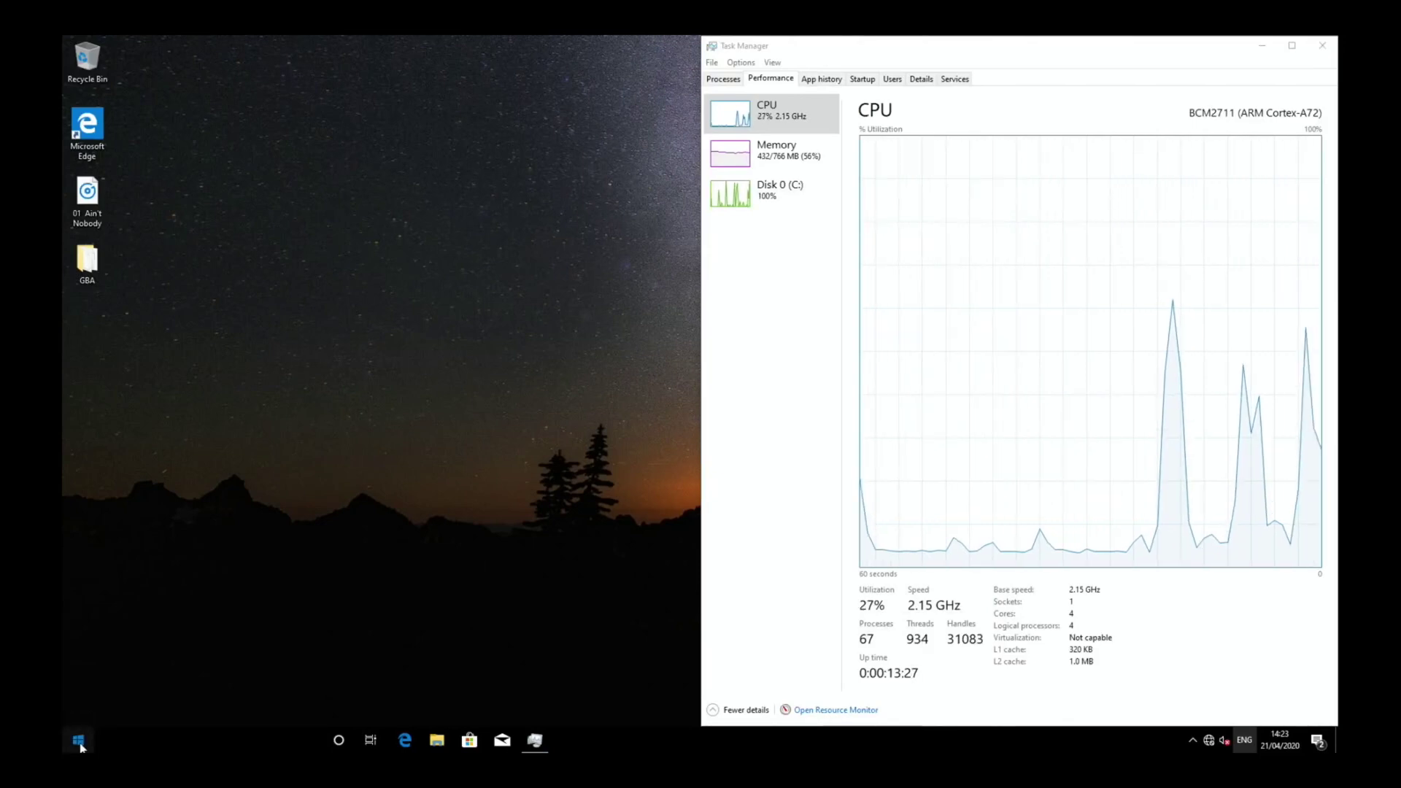
text(controll)
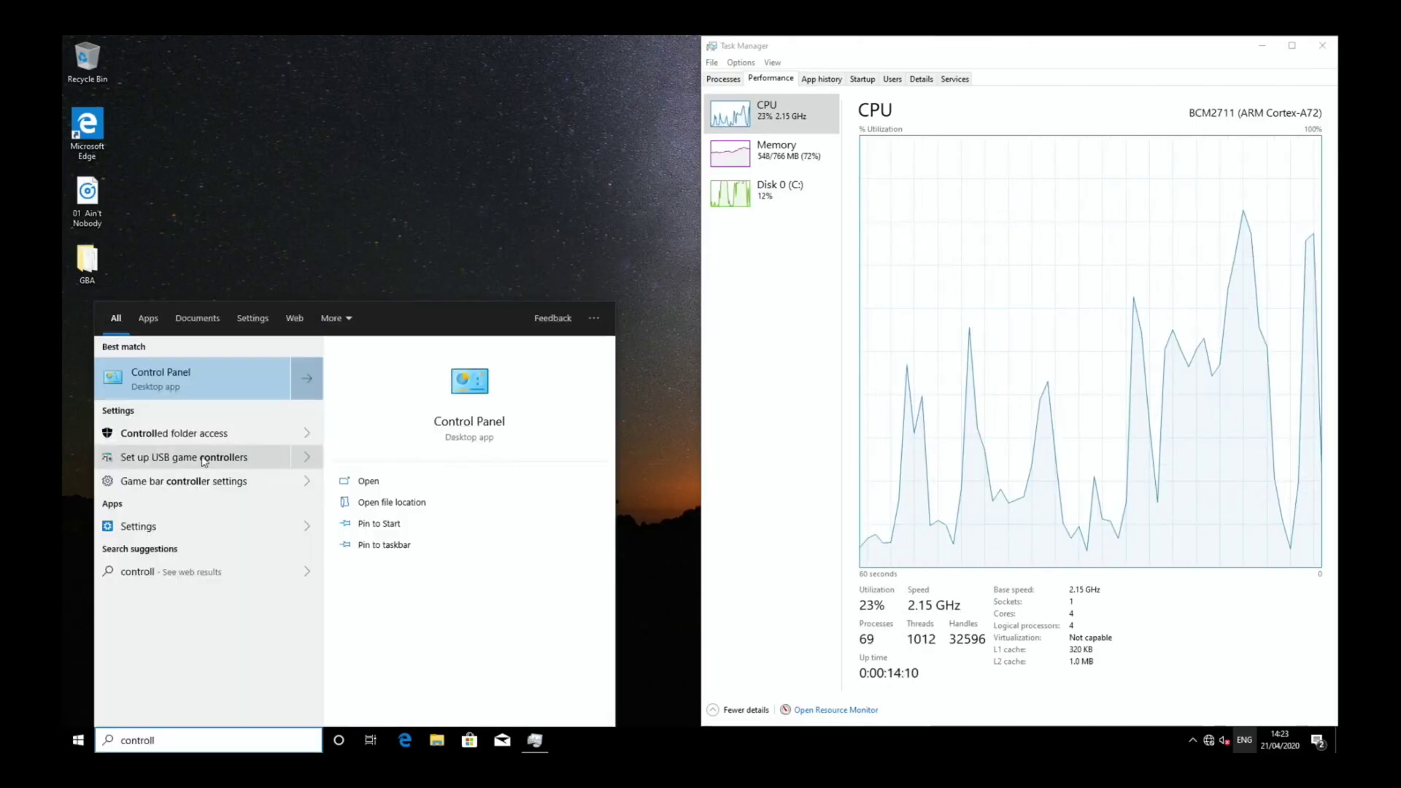
click(205, 460)
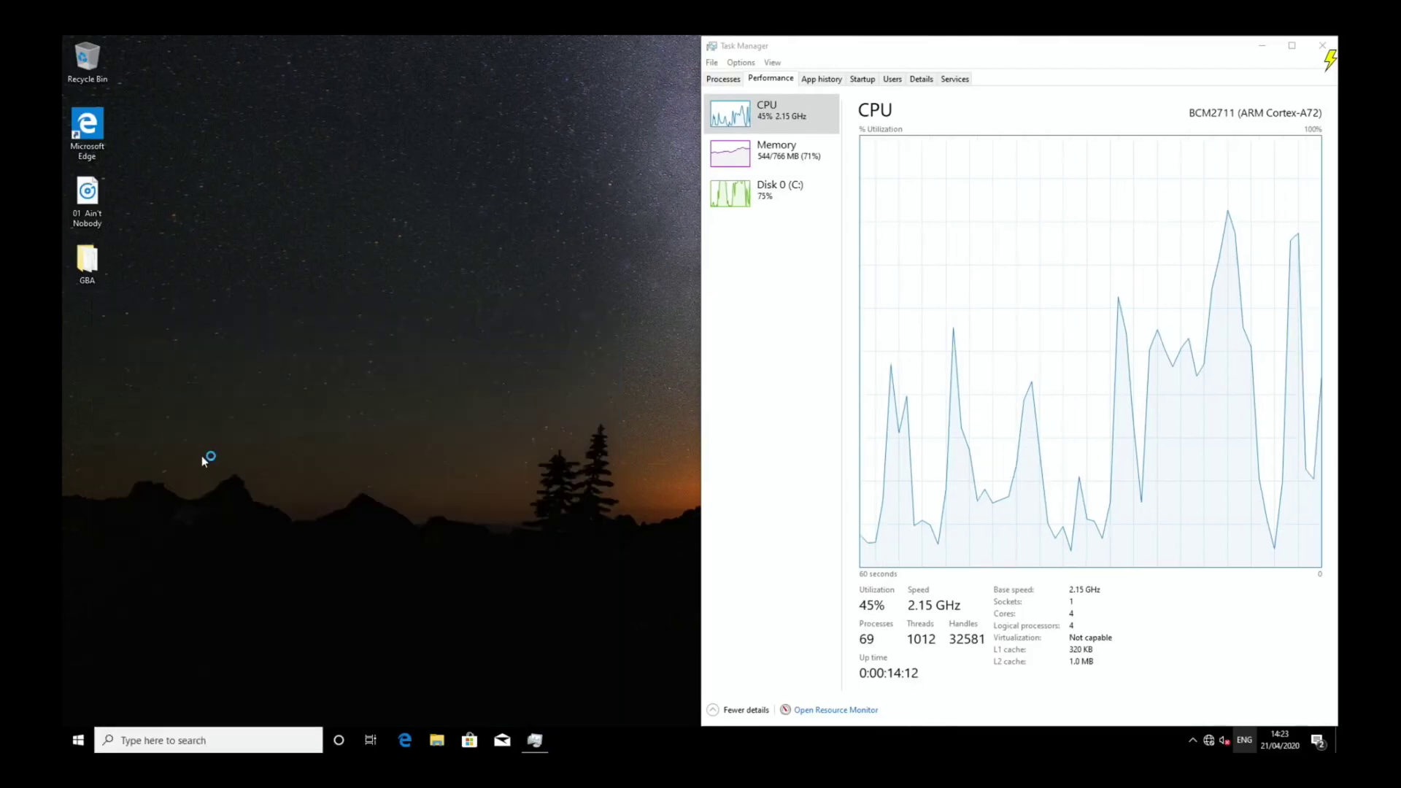
click(232, 244)
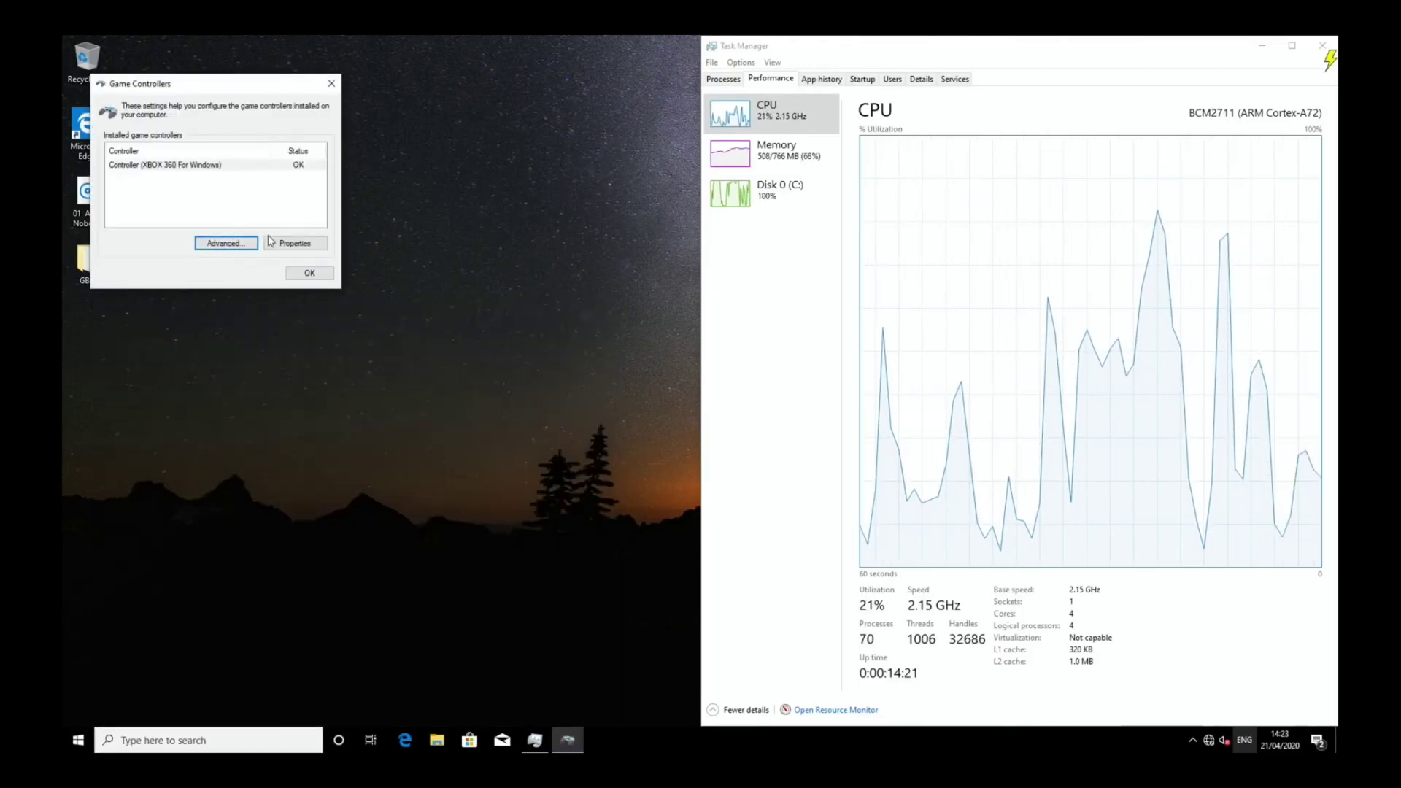
click(279, 247)
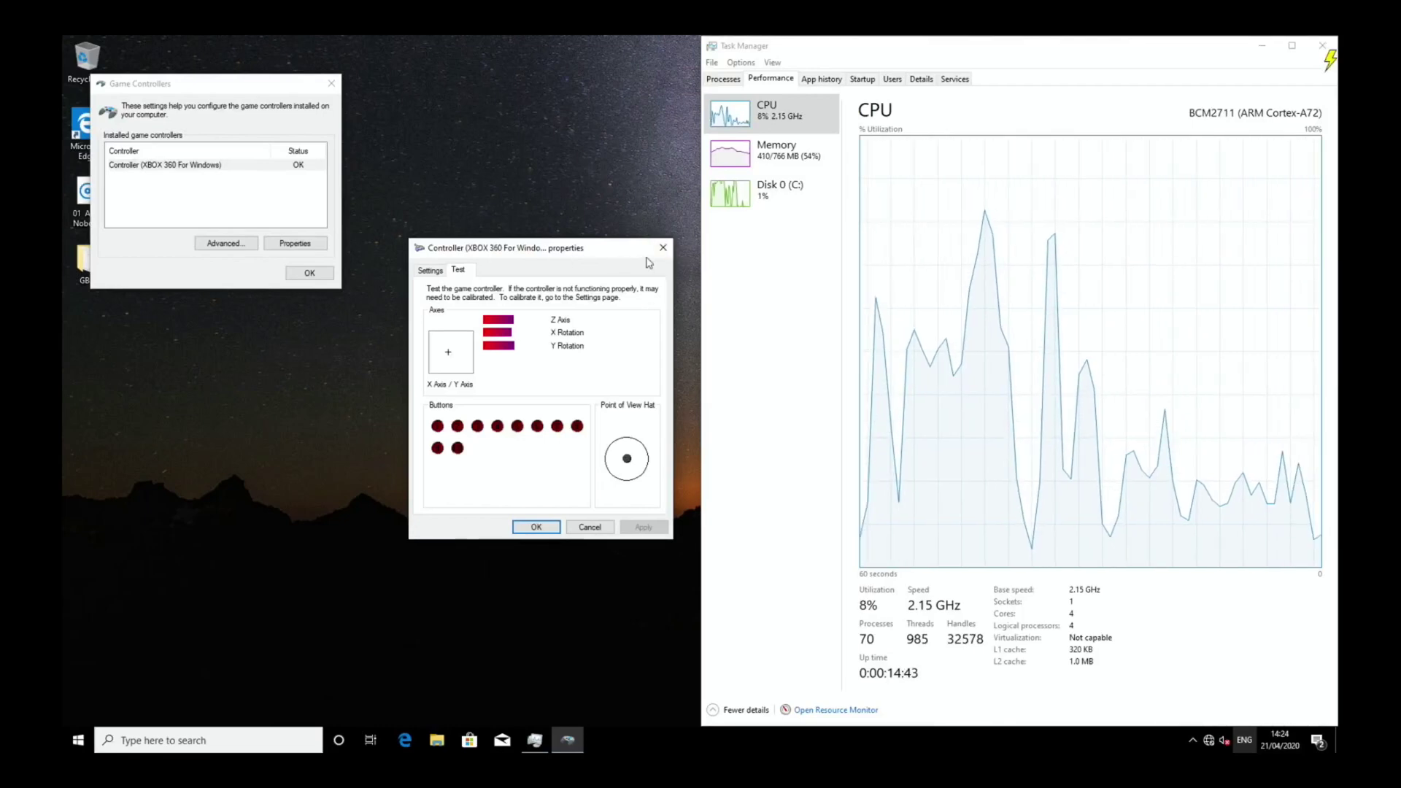
click(663, 248)
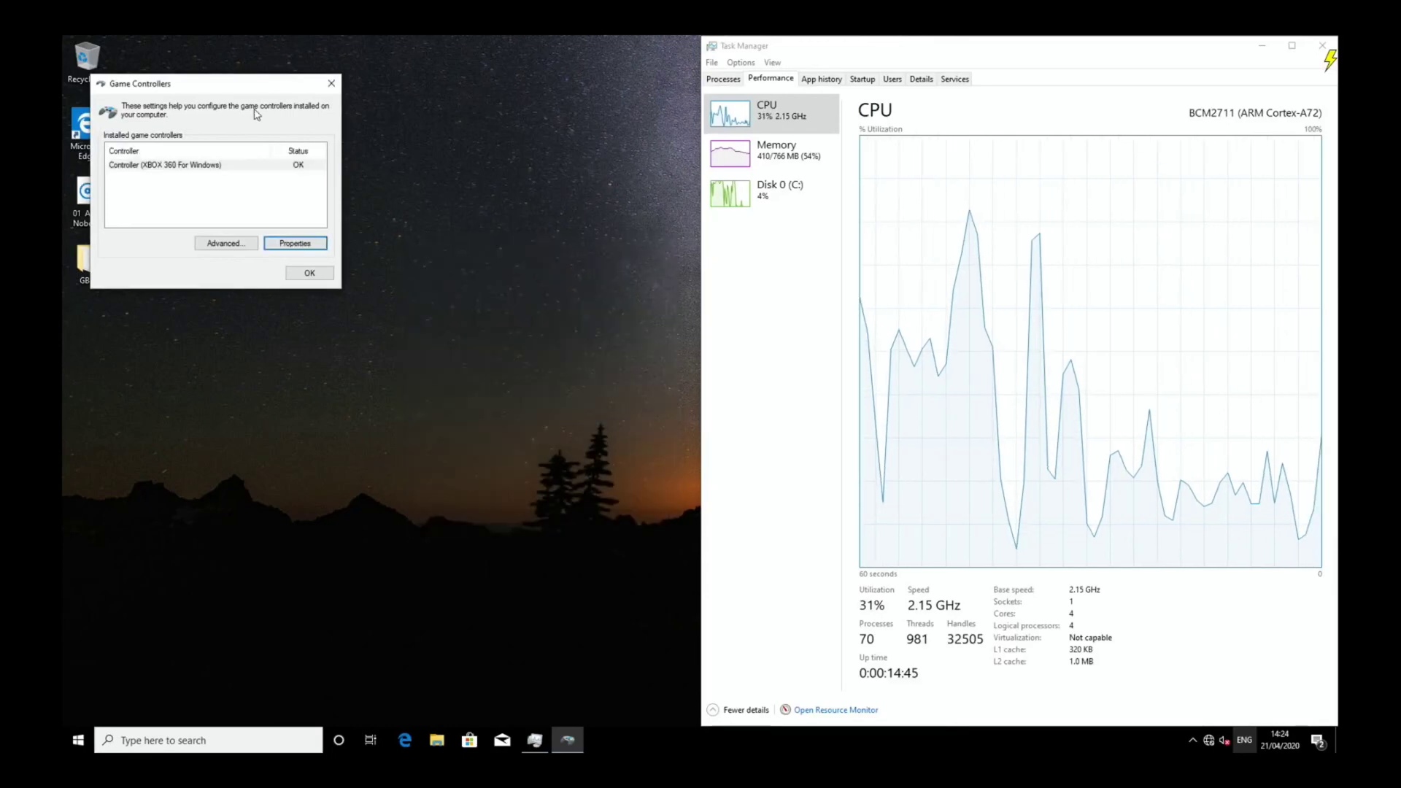
click(331, 83)
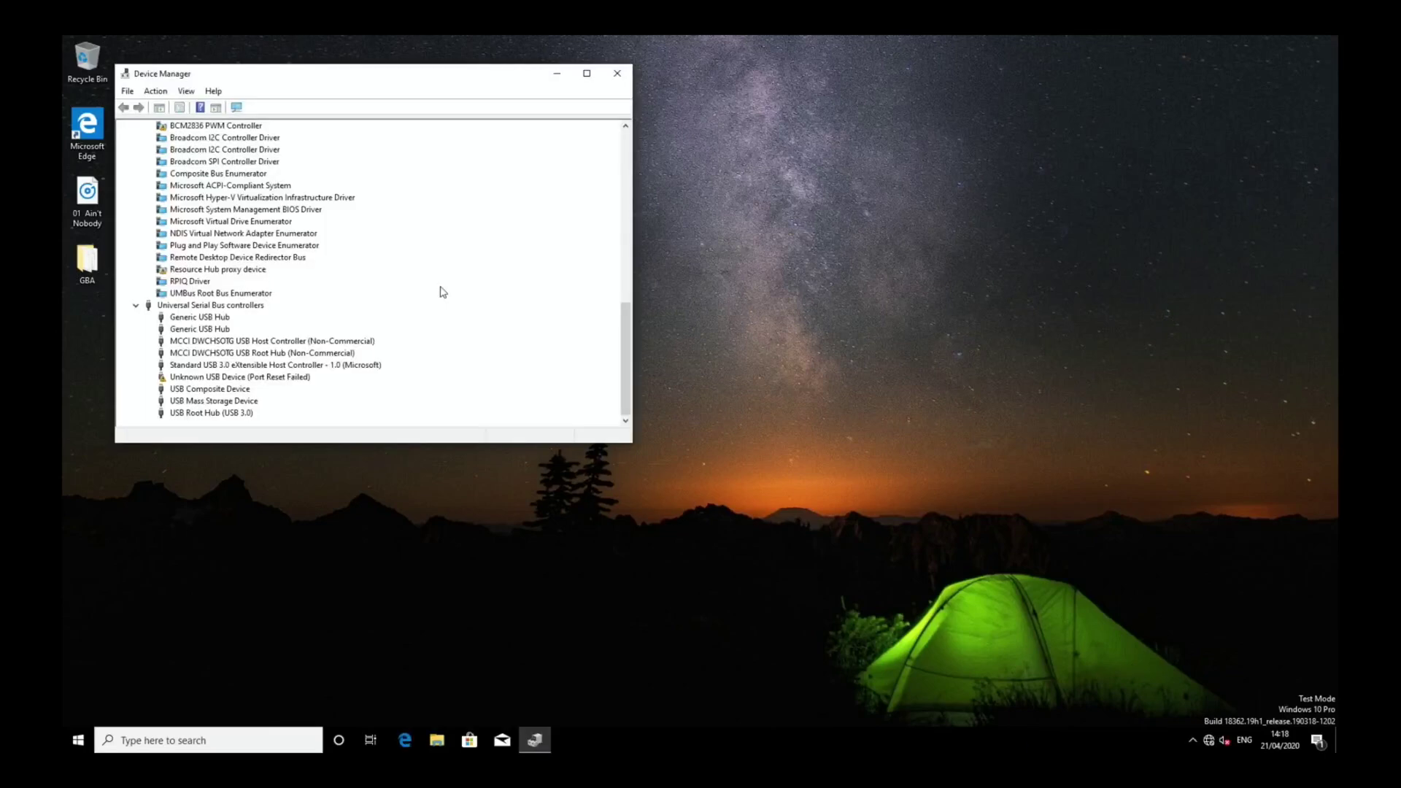
Step: Scroll up the Device Manager device list
scroll(441, 289, up, 5)
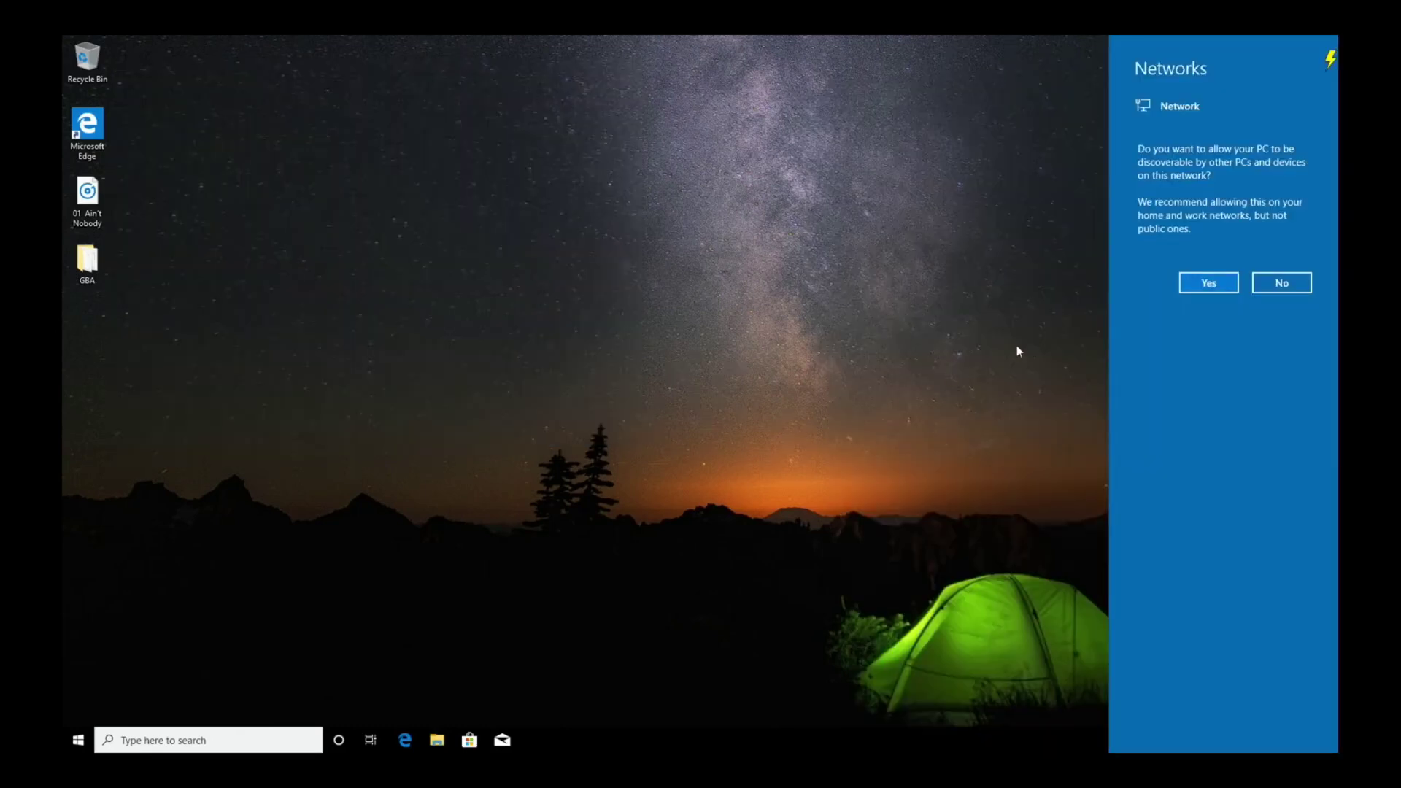
Step: Answer Yes to network discoverability and dismiss the Networks panel
click(1194, 290)
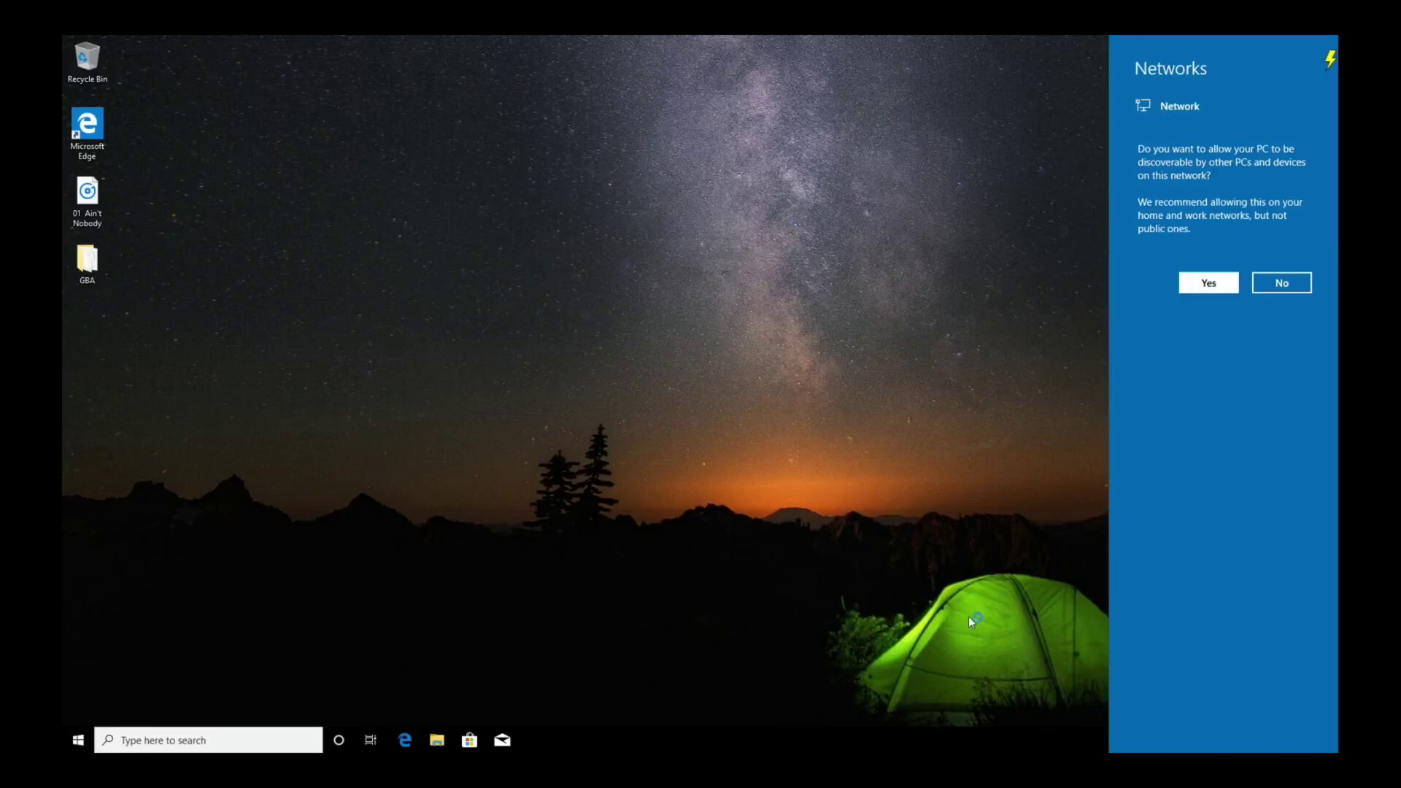
click(1057, 684)
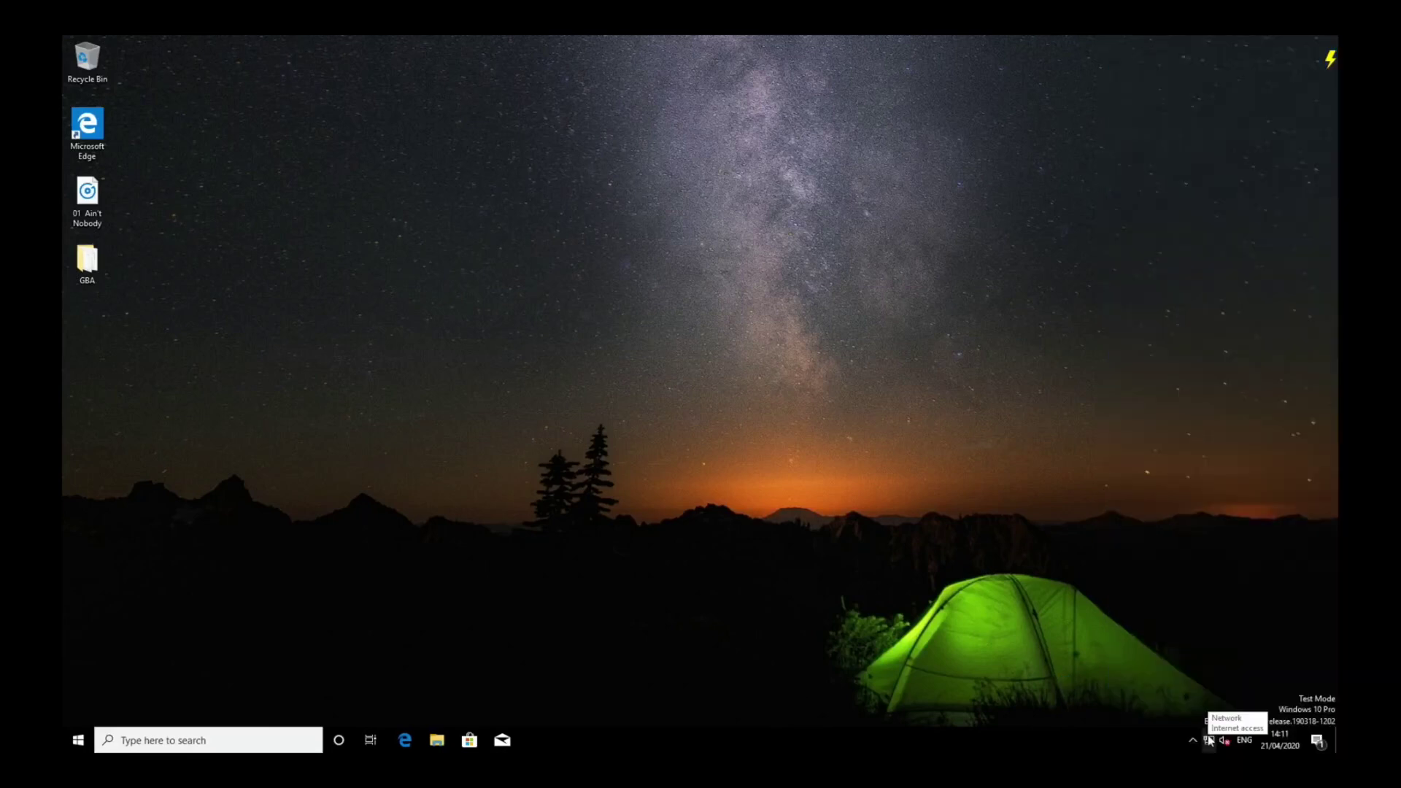
Step: Turn on Set as metered connection for Ethernet, then bring Microsoft Store forward
click(470, 741)
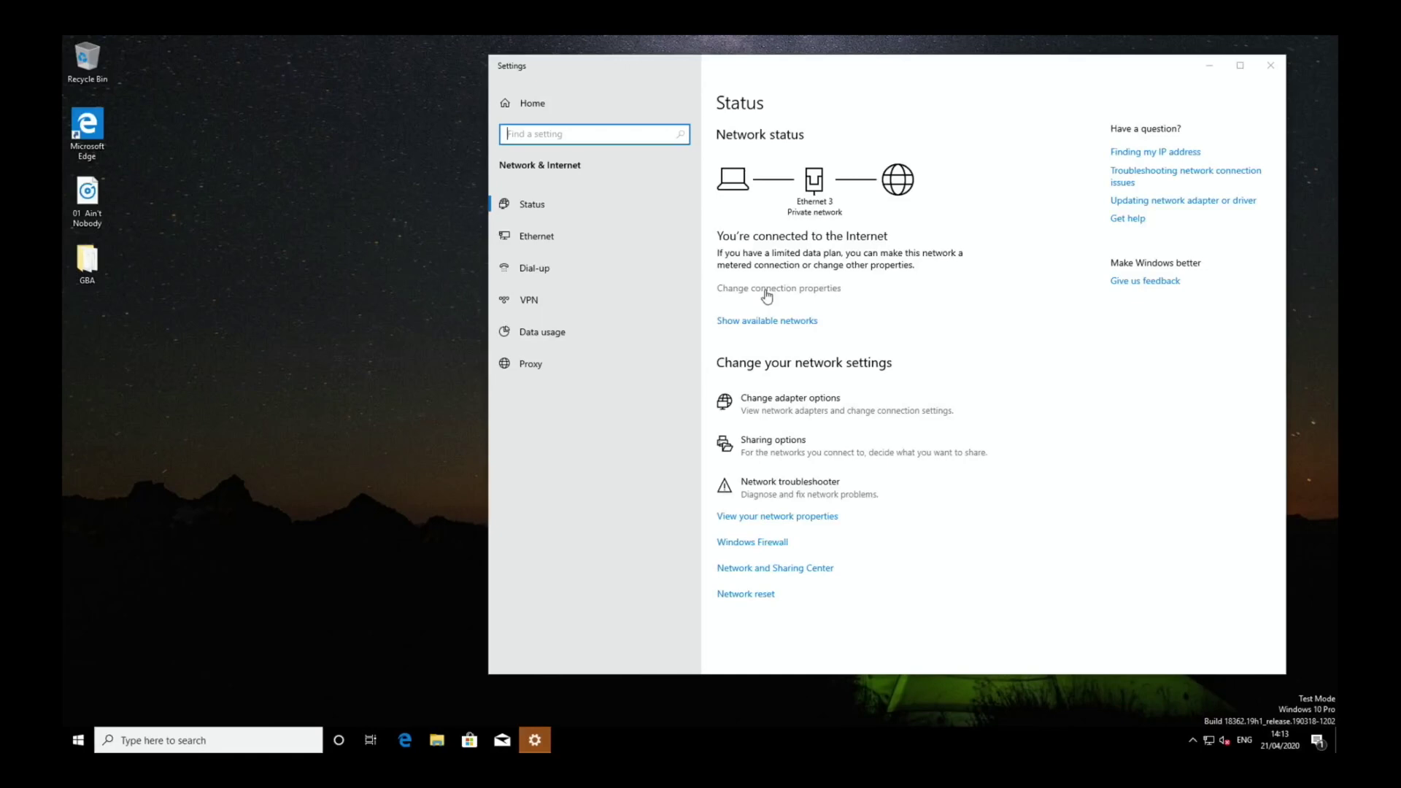
click(870, 300)
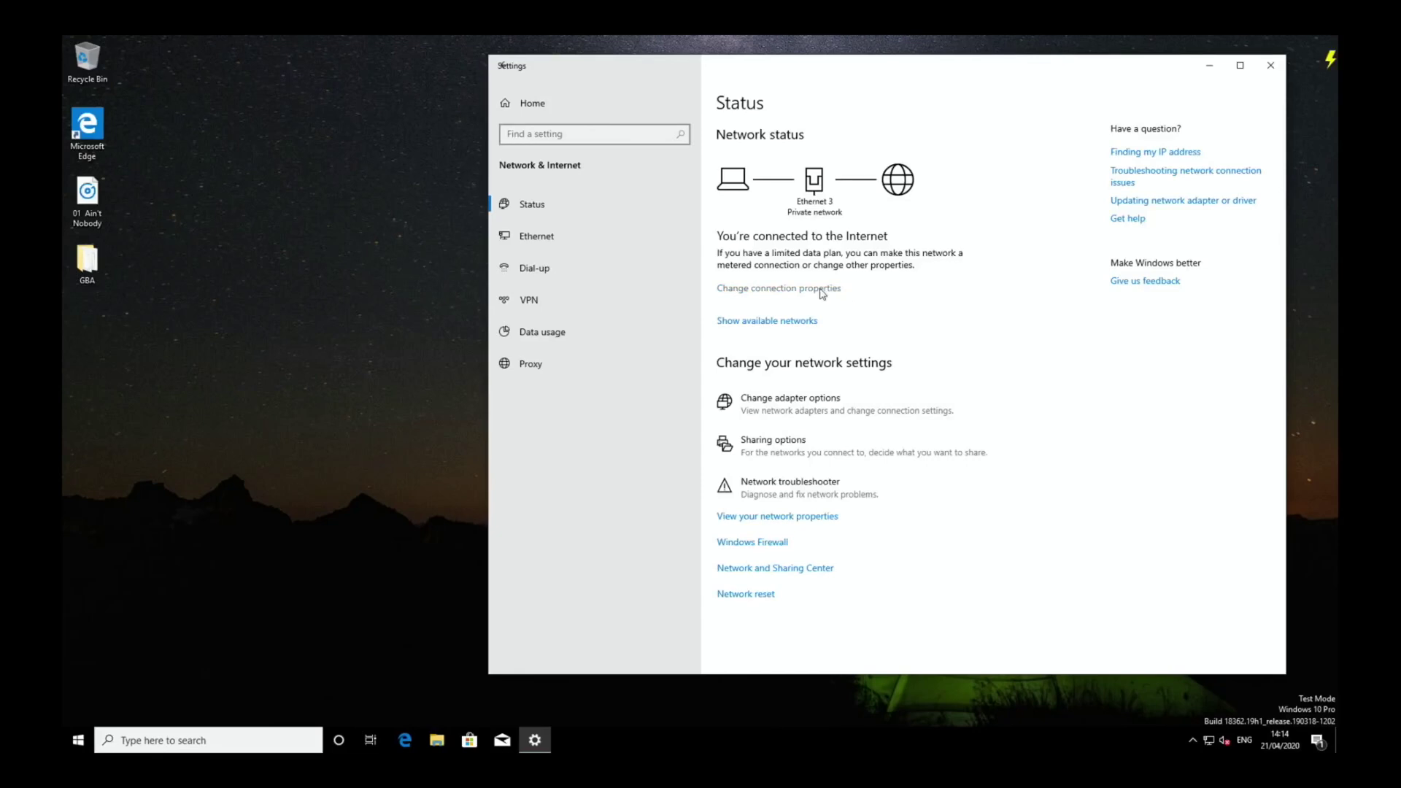
click(794, 291)
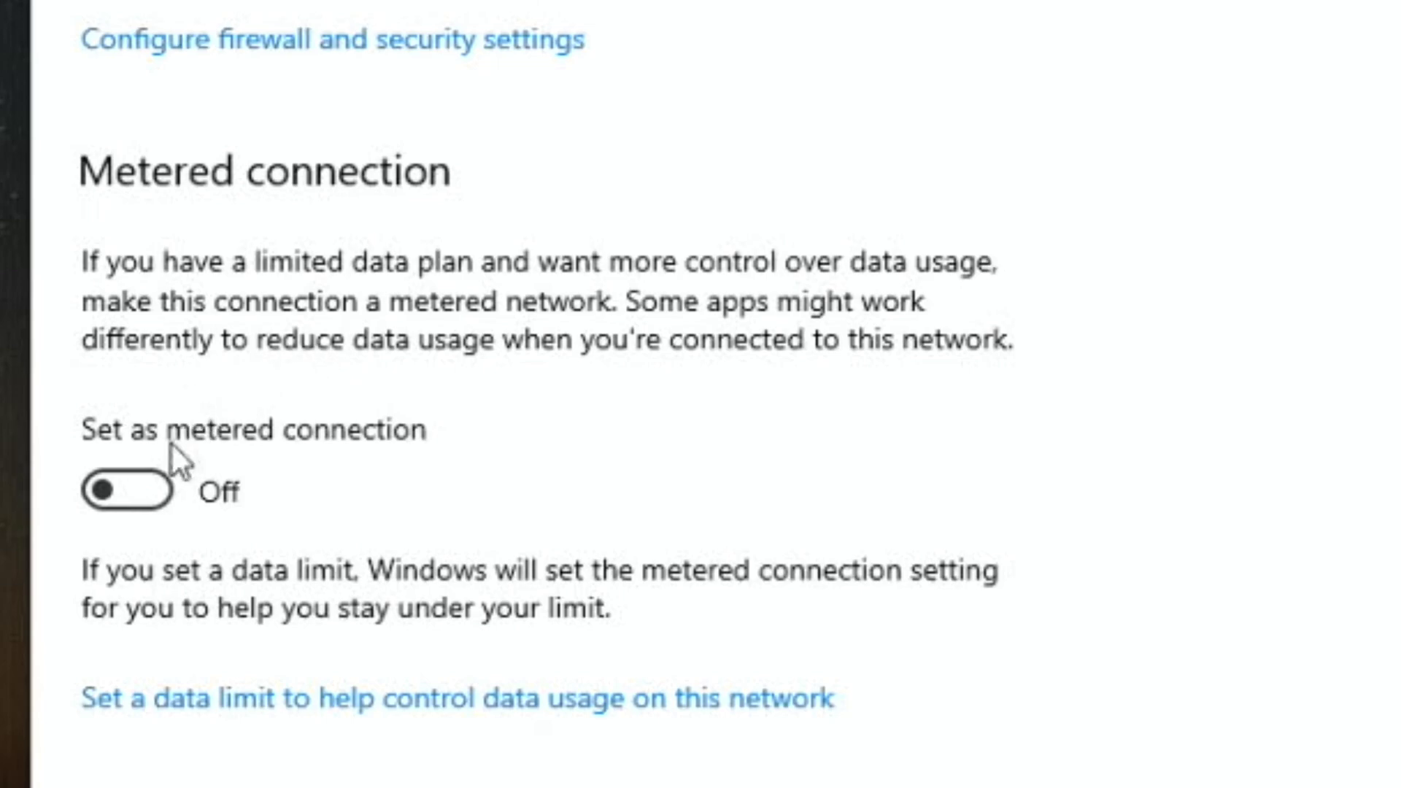
click(146, 493)
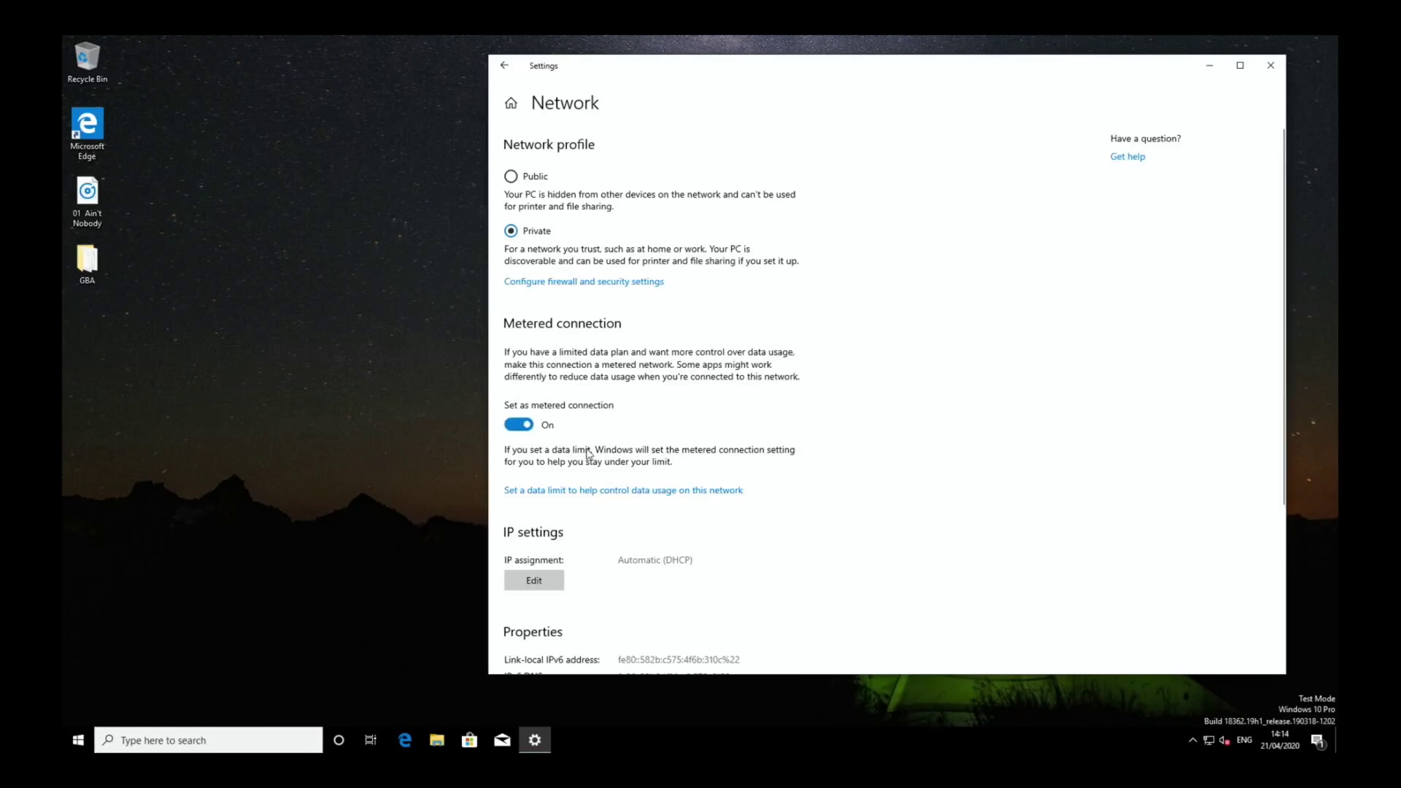
click(71, 744)
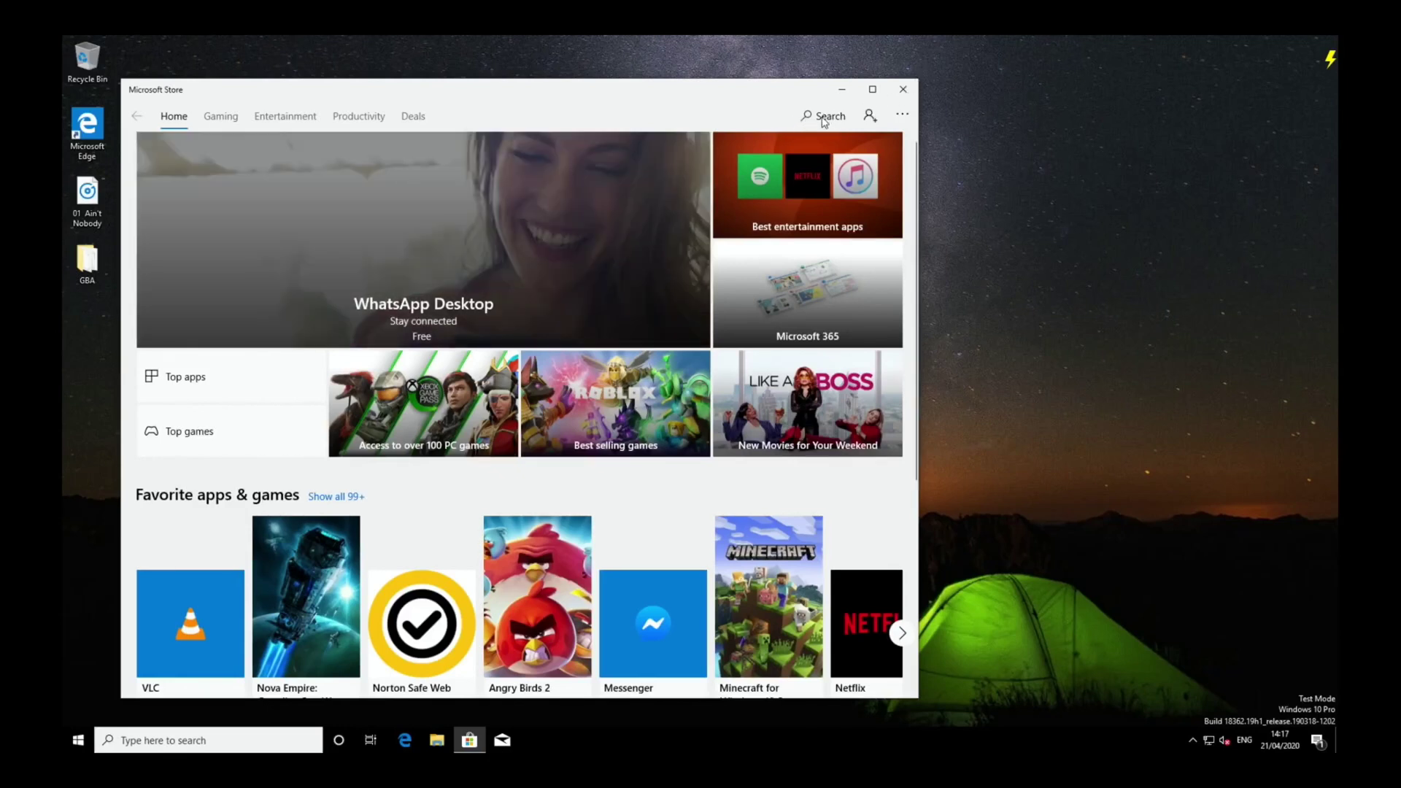
Step: Search the Store and open the VLC by VideoLAN app page
click(810, 119)
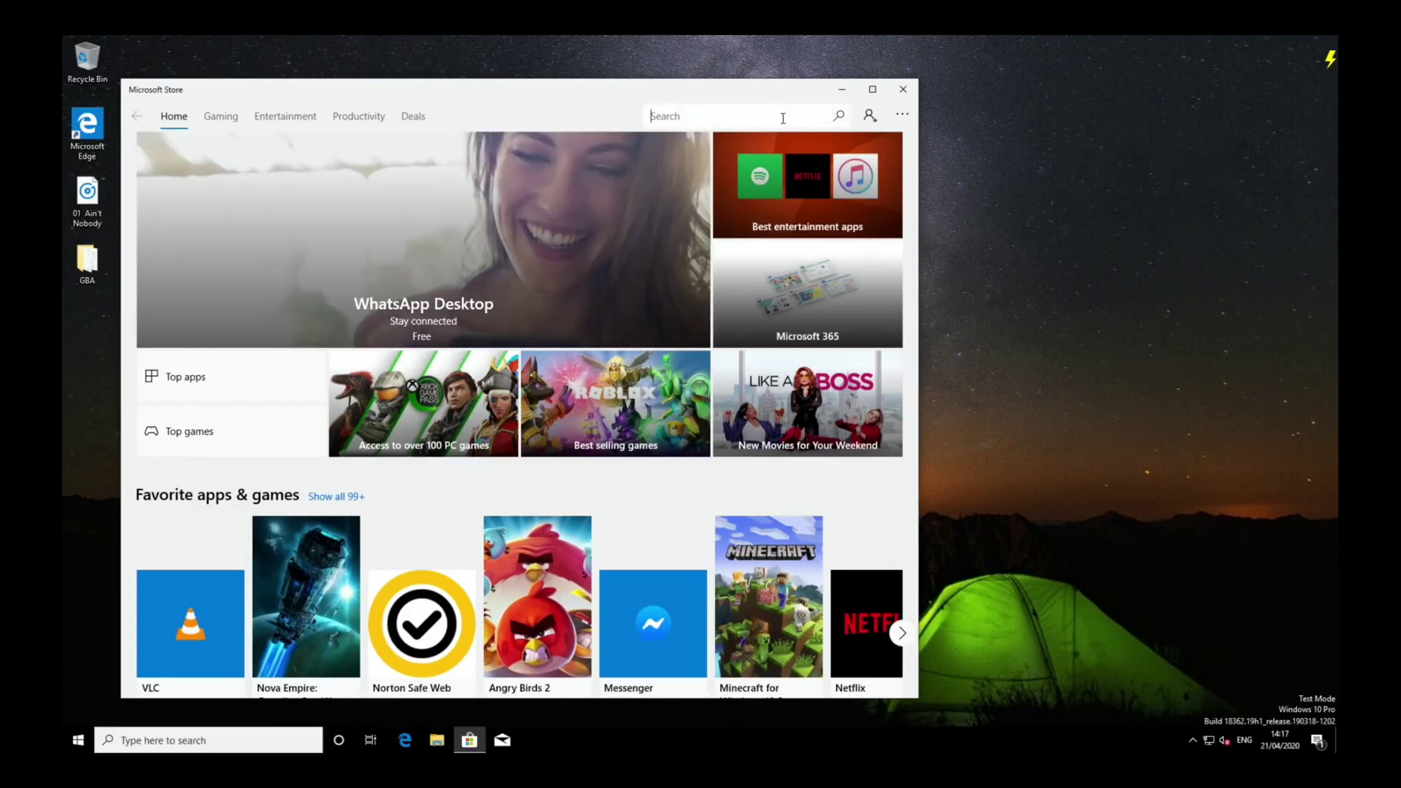
click(191, 624)
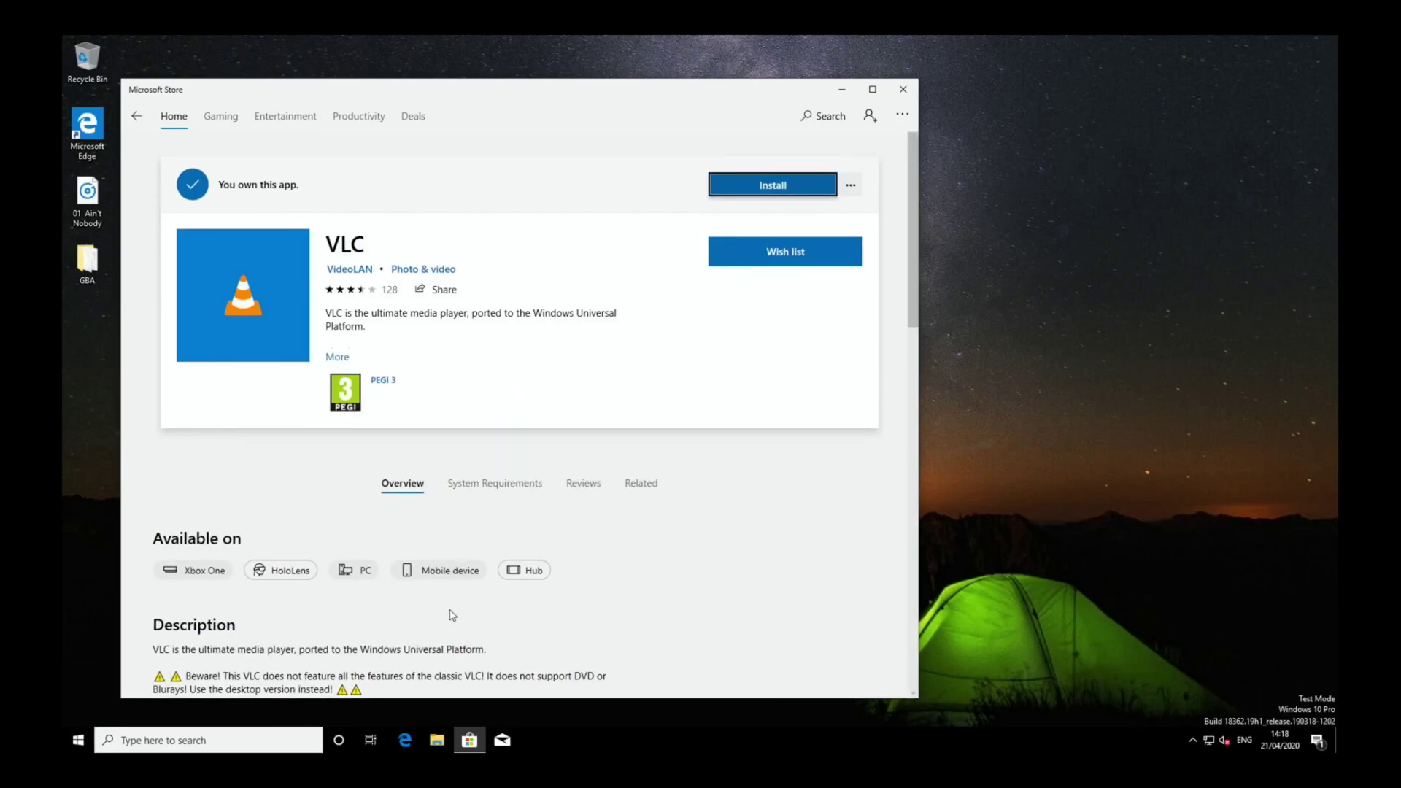
scroll(452, 615, down, 10)
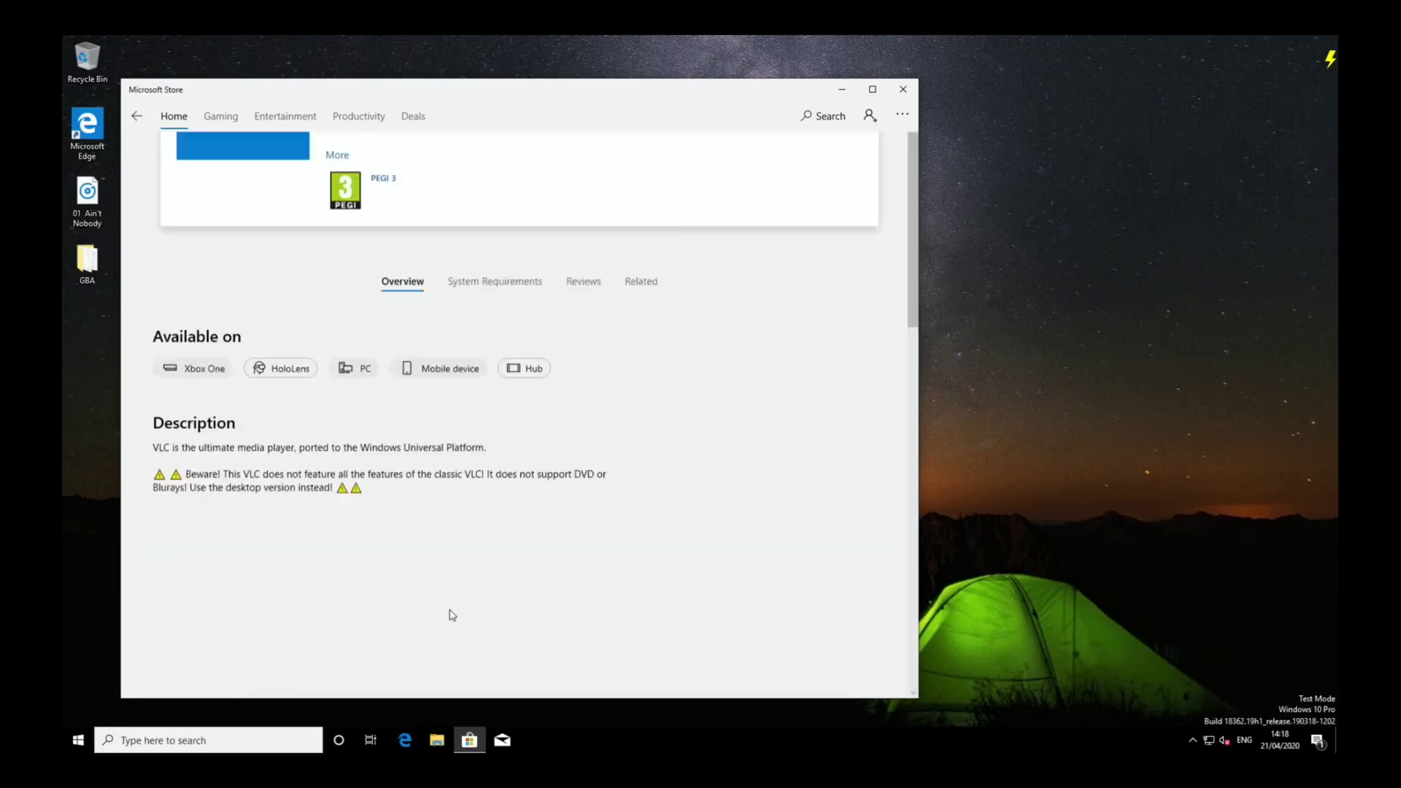
scroll(451, 615, up, 10)
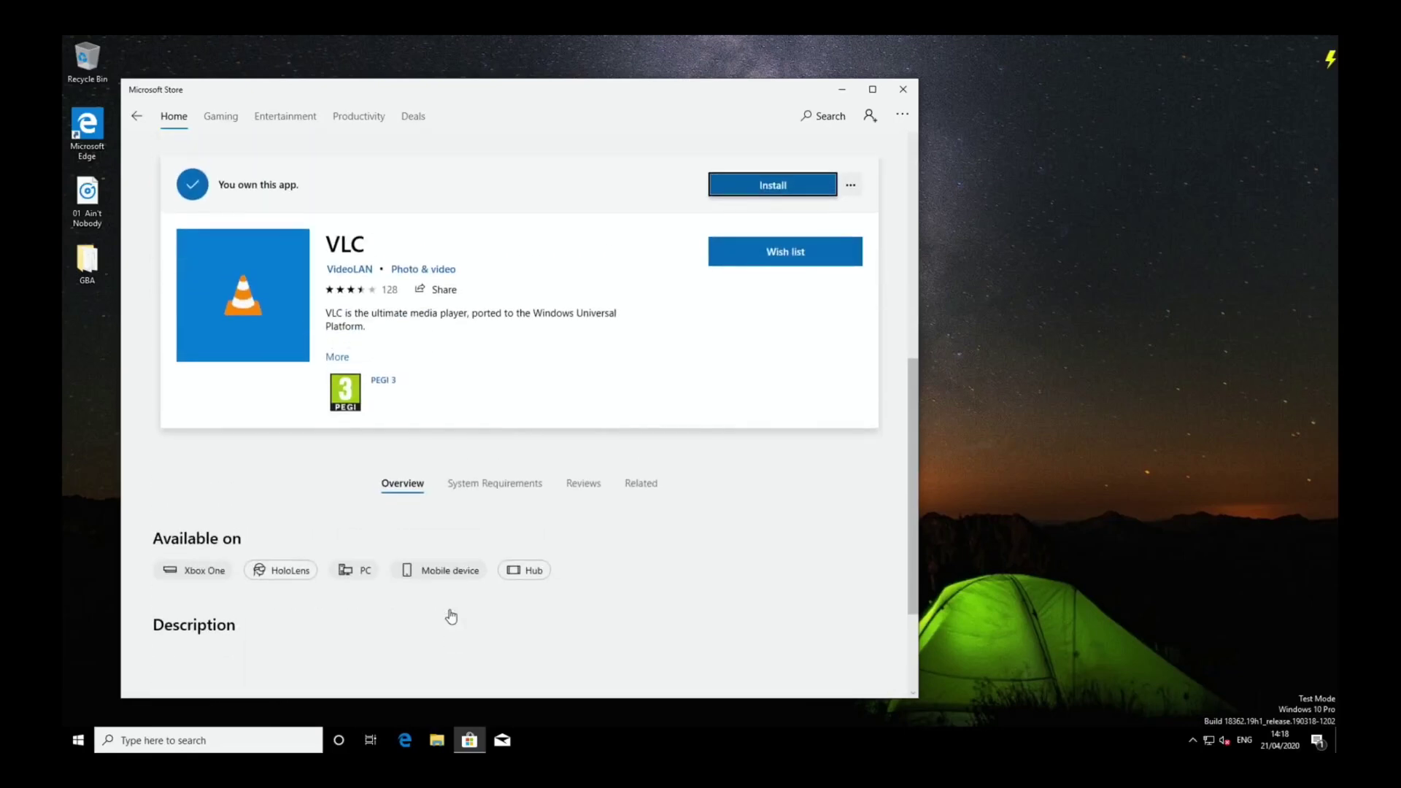
Step: Start installing VLC from its Store page
click(751, 192)
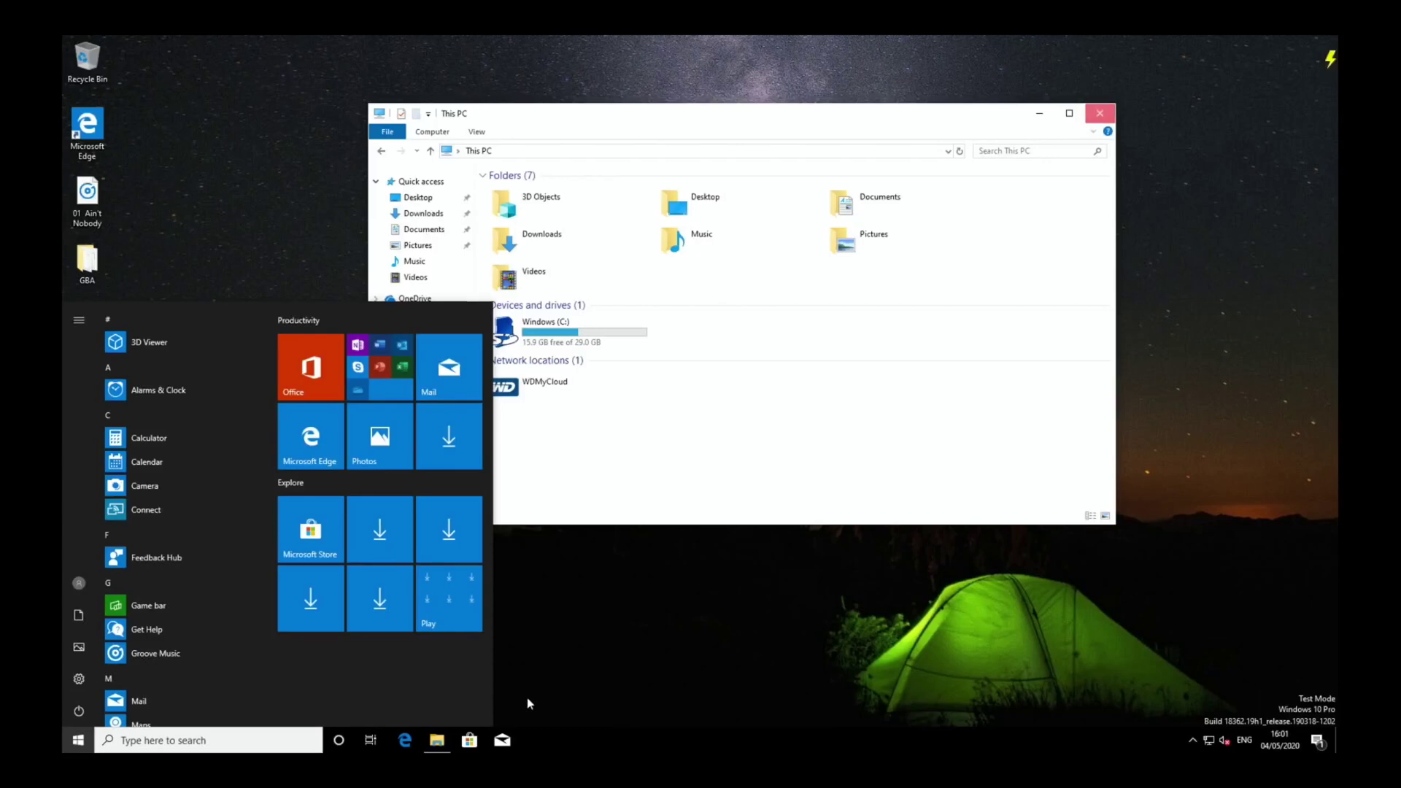
Step: Close the Start menu and the This PC window to reveal the desktop
key(Escape)
key(super+d)
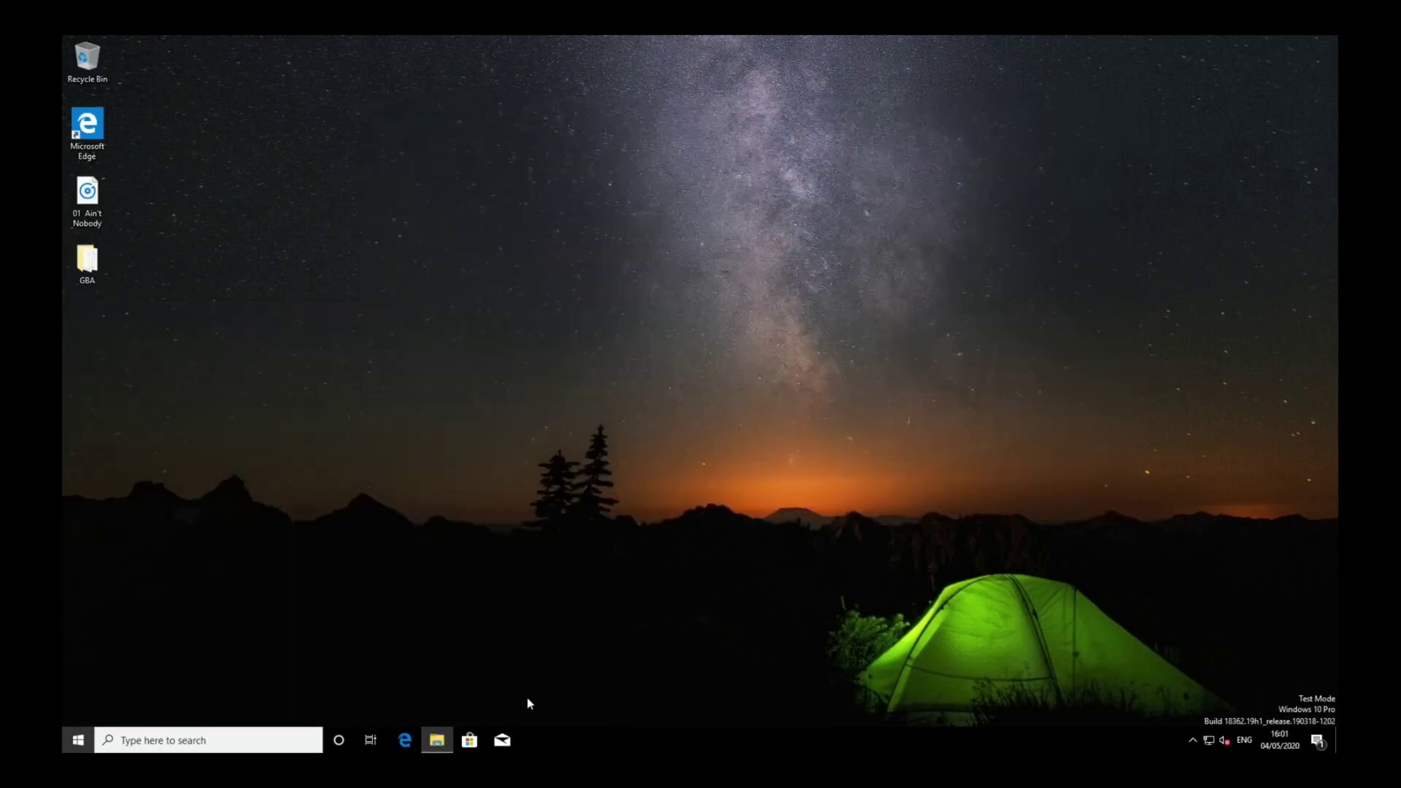